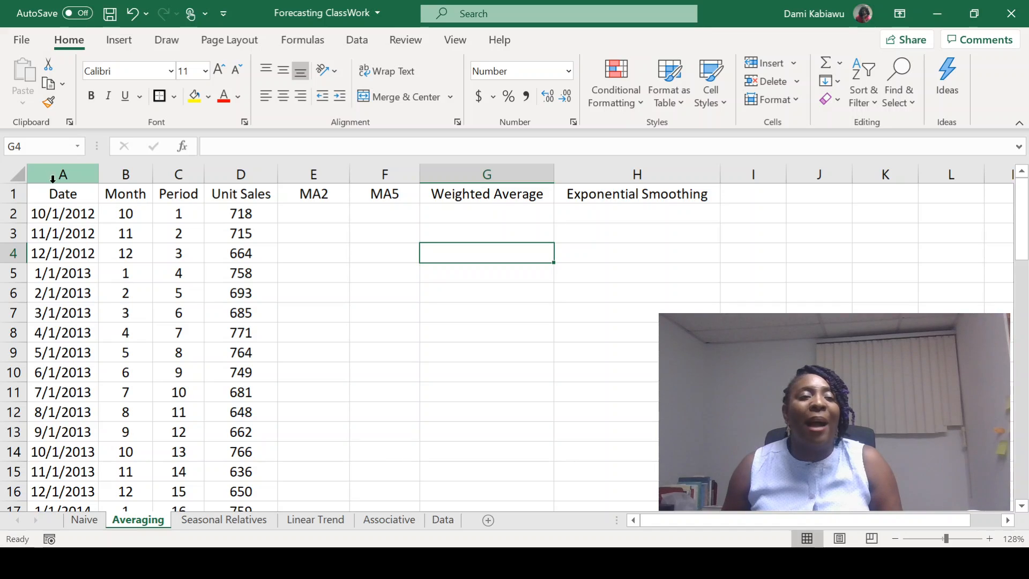
# Outline the header row A1:H1 with a border and fill the Unit Sales column's data with yellow.
pyautogui.moveTo(46, 193); pyautogui.dragTo(602, 192)
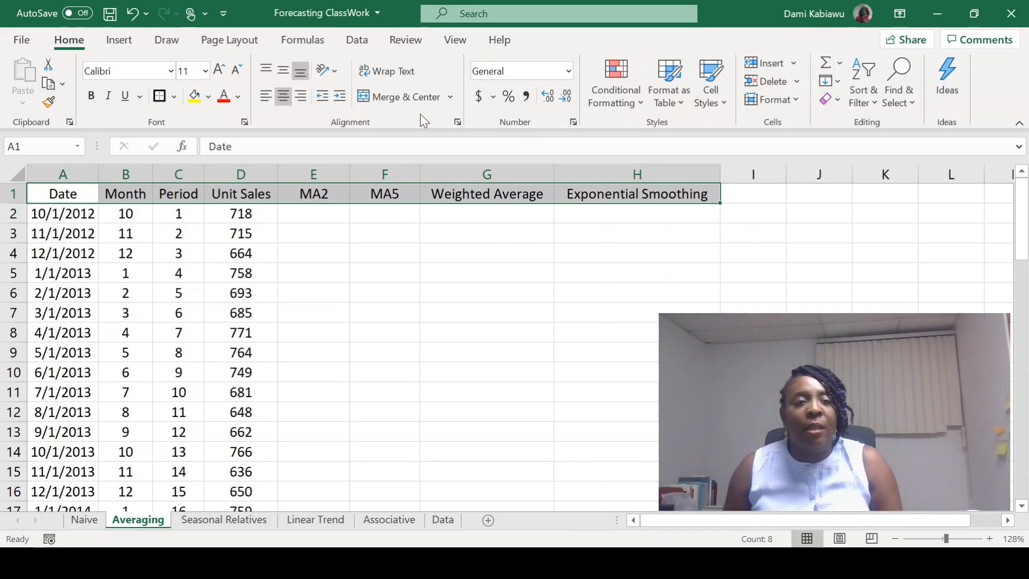
pyautogui.click(159, 97)
pyautogui.moveTo(53, 193); pyautogui.dragTo(613, 471)
pyautogui.scroll(16, 645, 441)
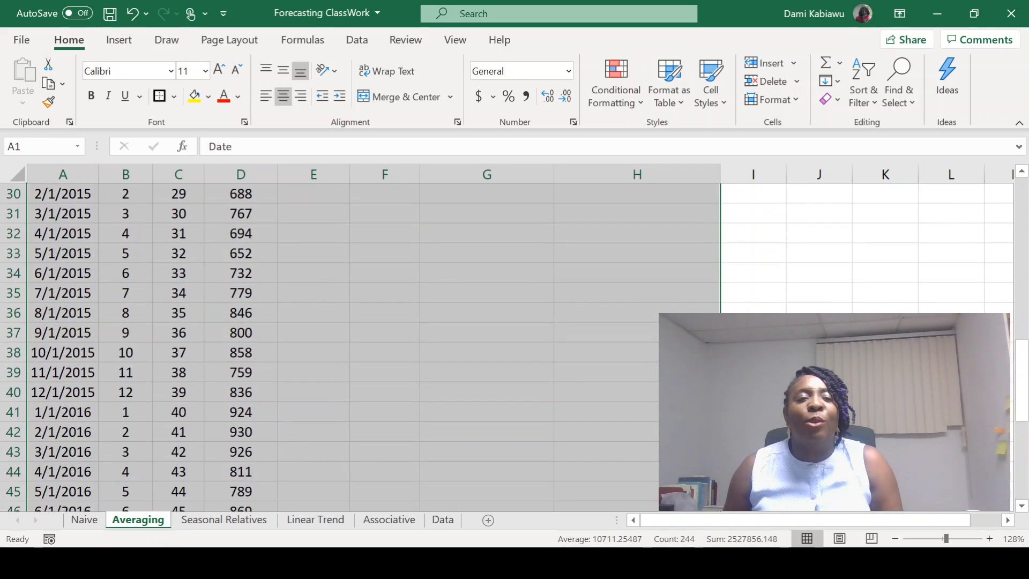
pyautogui.click(247, 169)
pyautogui.click(194, 96)
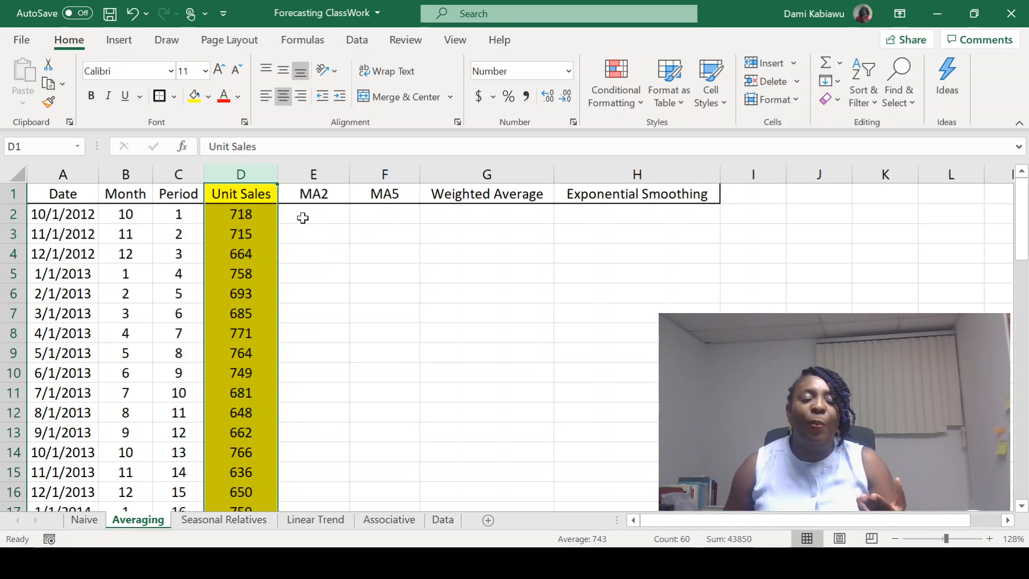
# Enter =AVERAGE(D2:D3) in E4 under MA2 and fill the formula down the column to the end of the data.
pyautogui.click(300, 253)
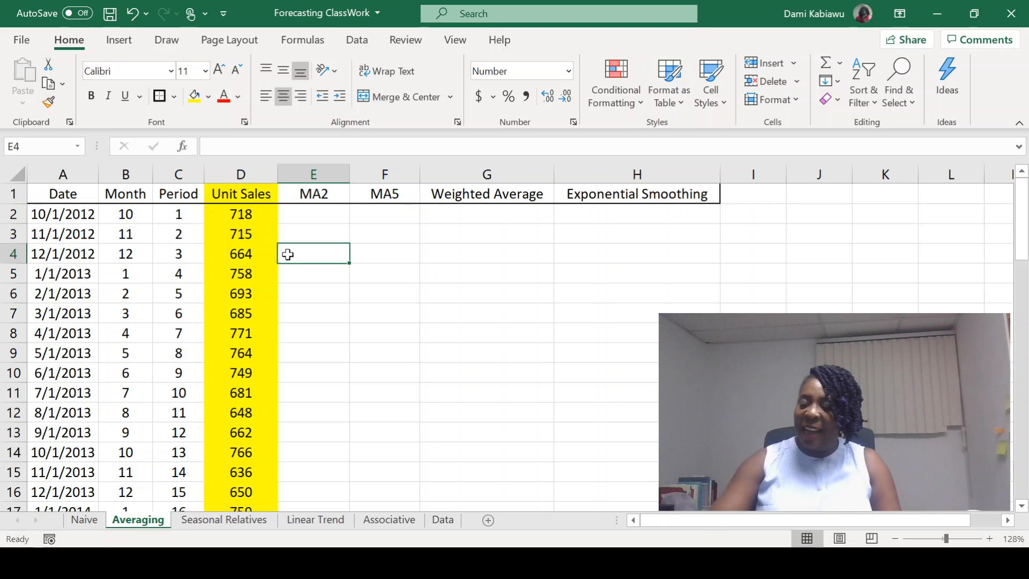
pyautogui.write('=a')
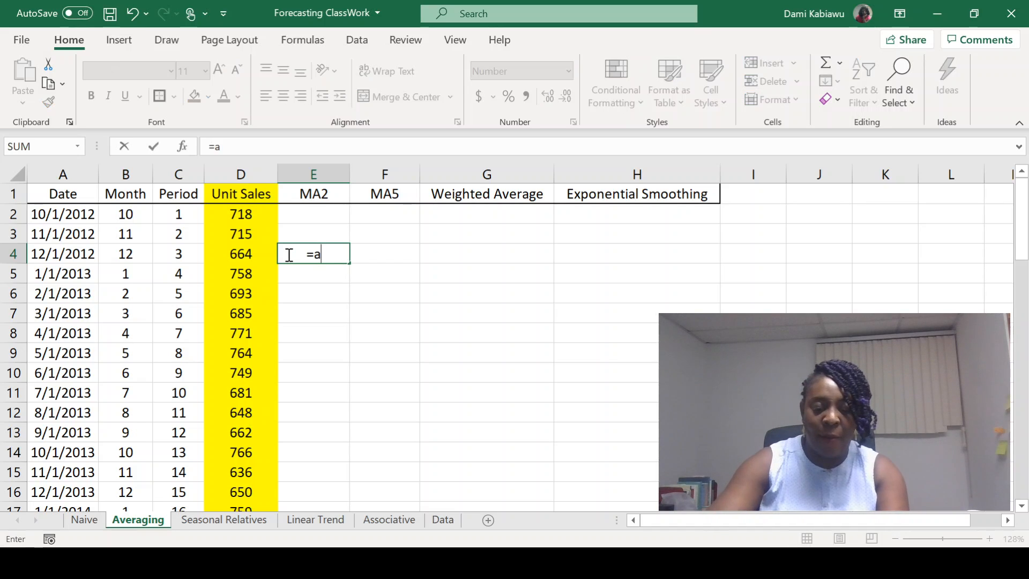
pyautogui.write('verage')
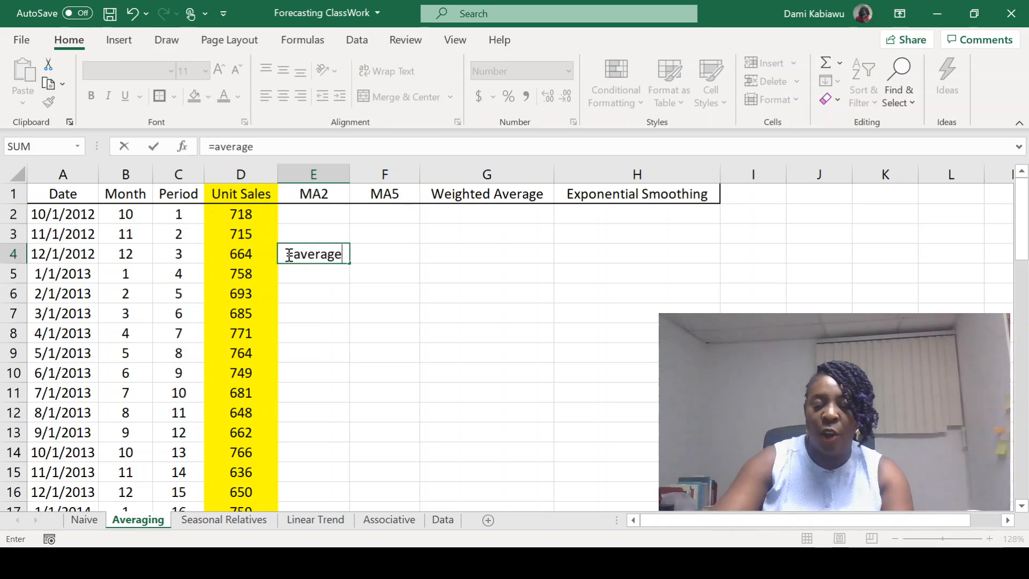
pyautogui.write('(')
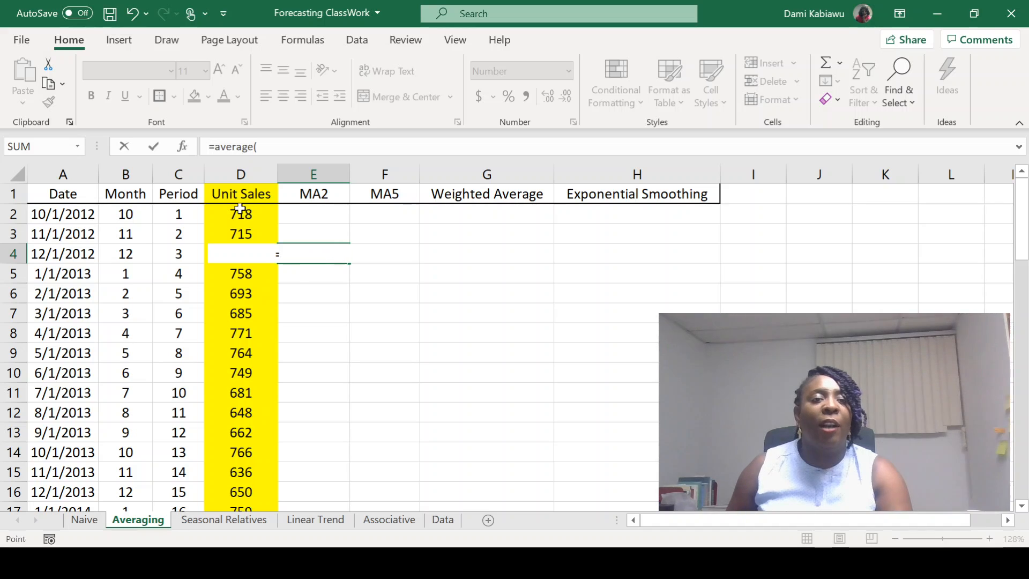
pyautogui.moveTo(240, 215); pyautogui.dragTo(239, 230)
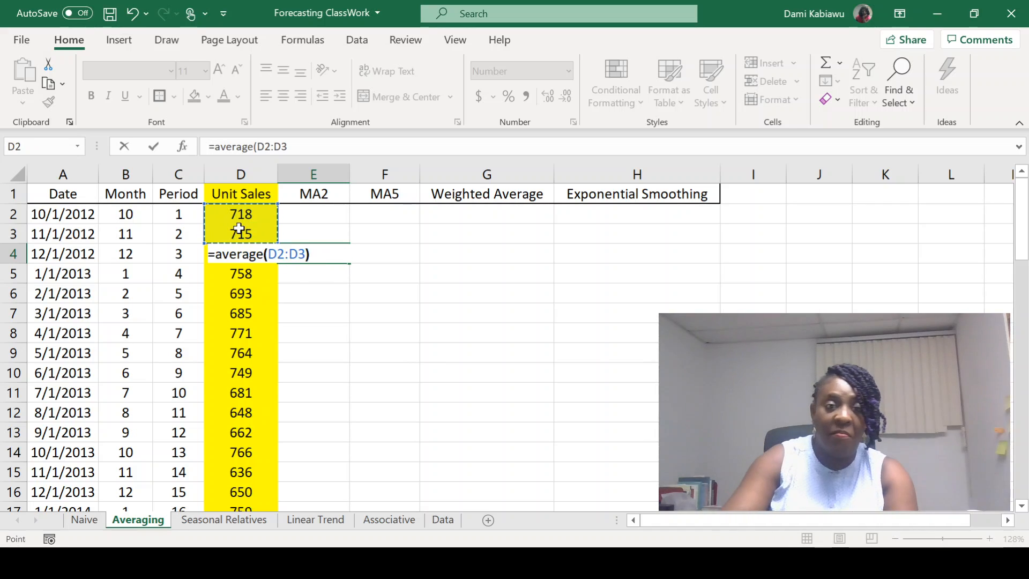
pyautogui.write(')')
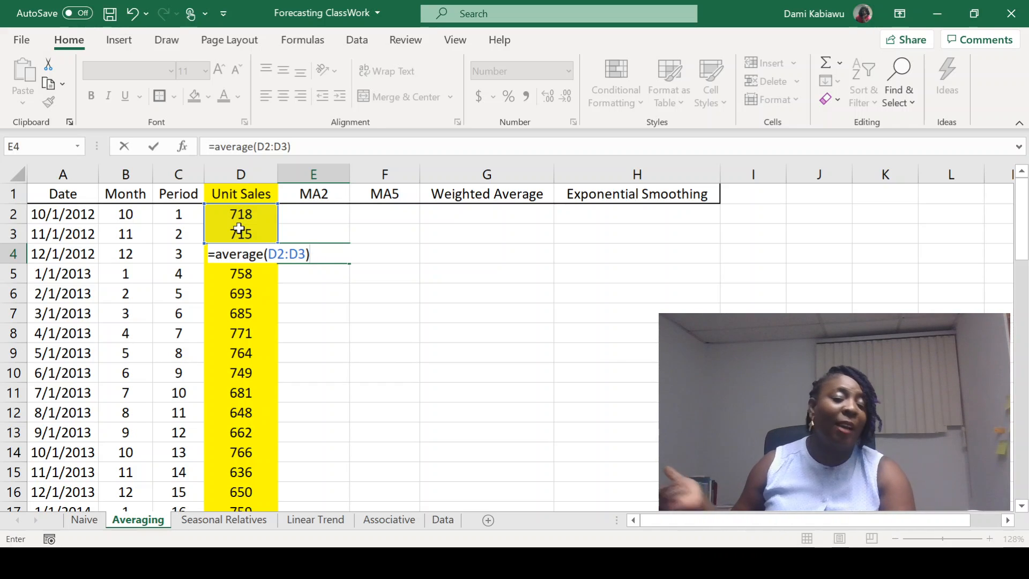
pyautogui.press('Return')
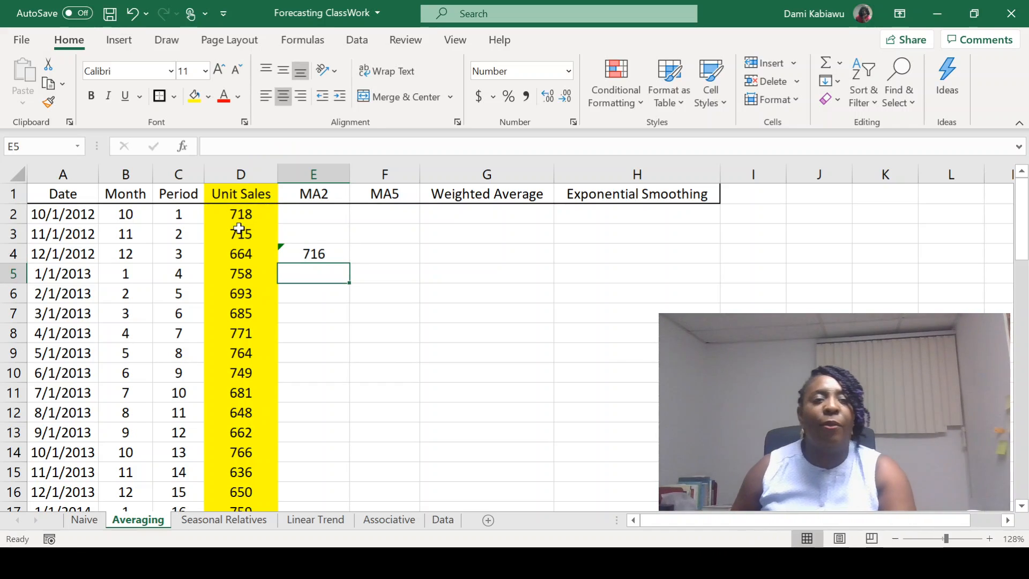
pyautogui.click(335, 253)
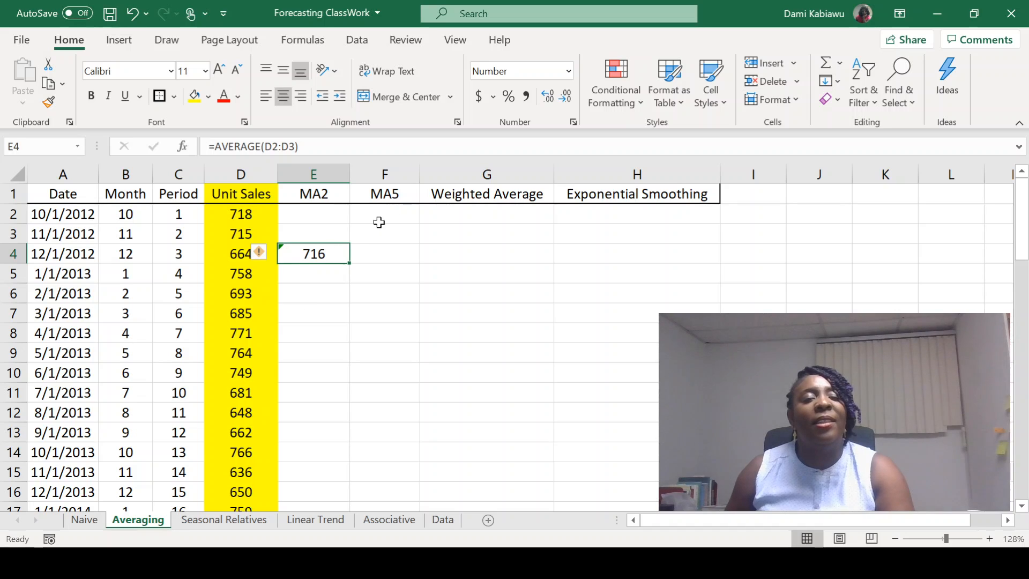
pyautogui.doubleClick(350, 266)
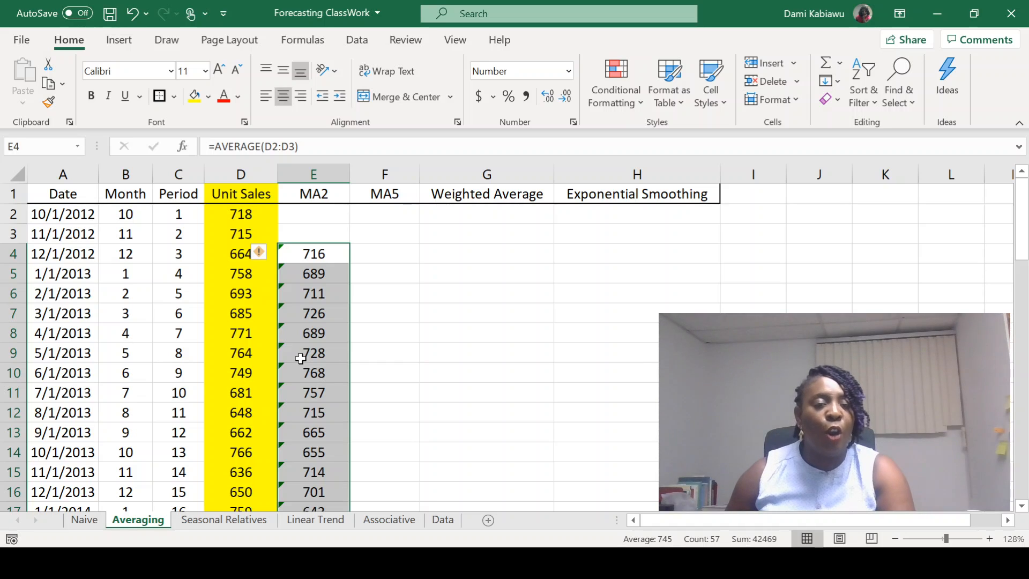
# Inspect the MA2 formula in E12 to check which two Unit Sales cells it averages.
pyautogui.click(311, 413)
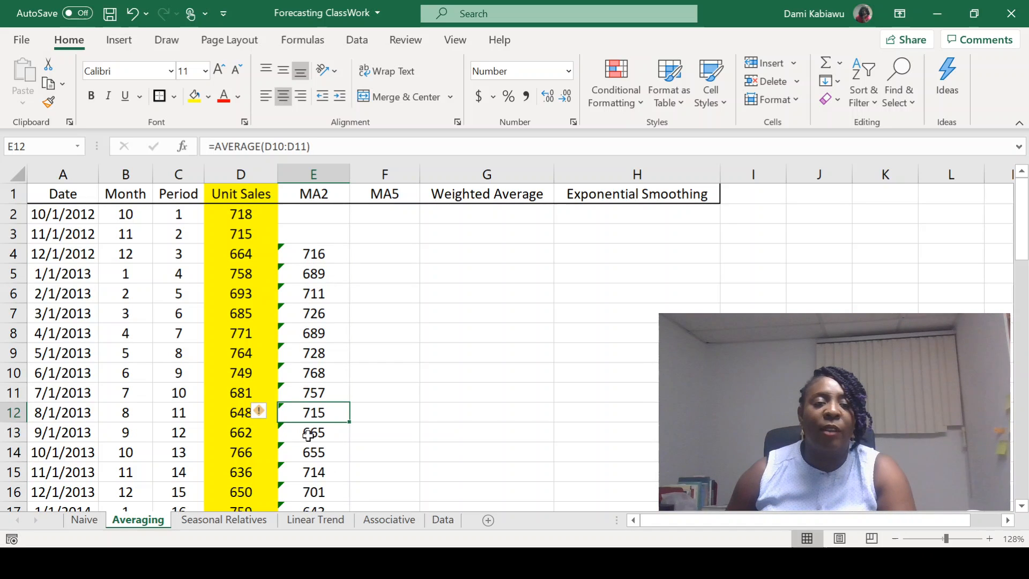
pyautogui.doubleClick(328, 412)
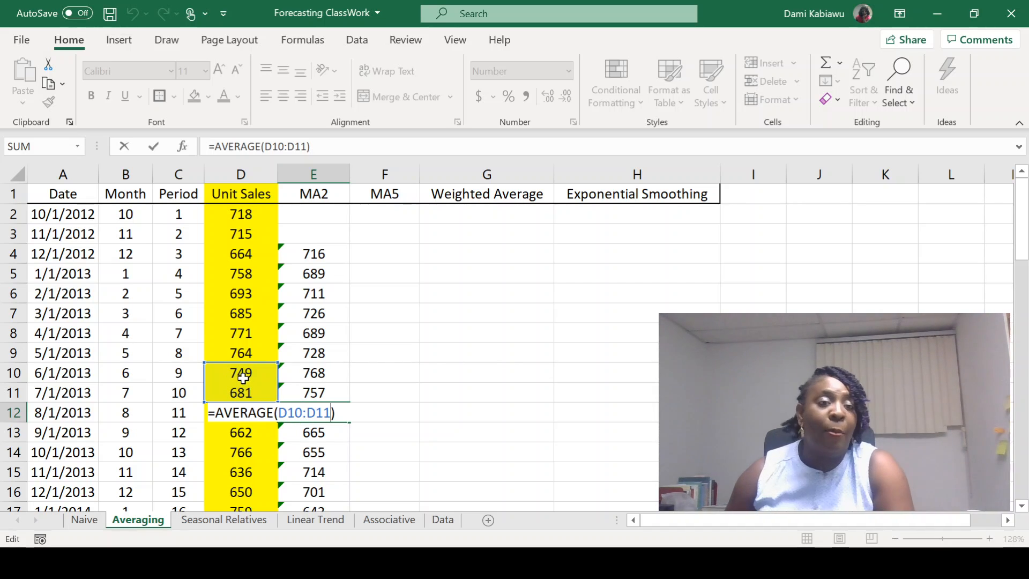
pyautogui.press('Return')
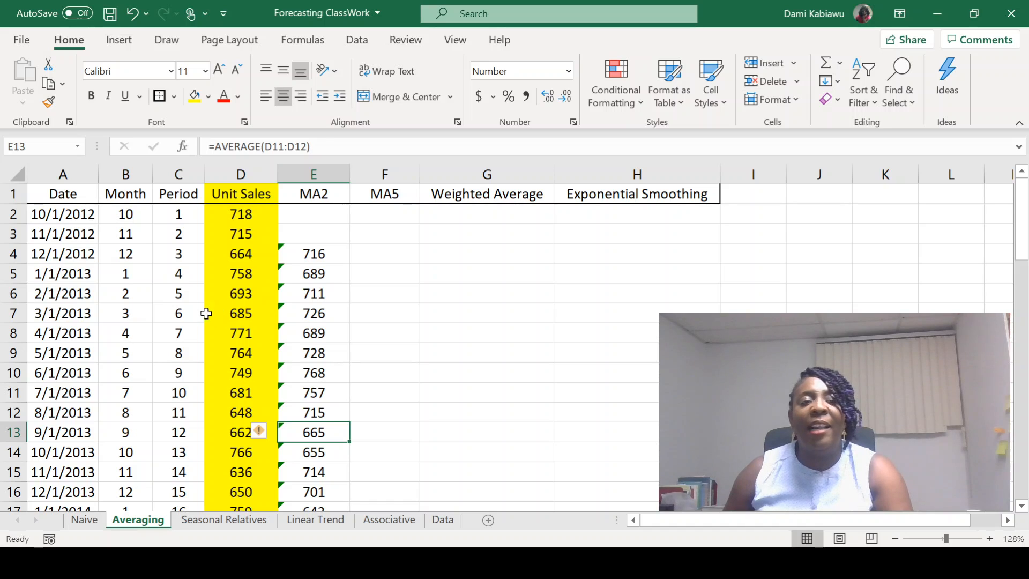
pyautogui.moveTo(207, 313); pyautogui.dragTo(328, 294)
# Enter =AVERAGE(D2:D6) in F7 under MA5 and fill the formula down the column to the end of the data.
pyautogui.click(378, 313)
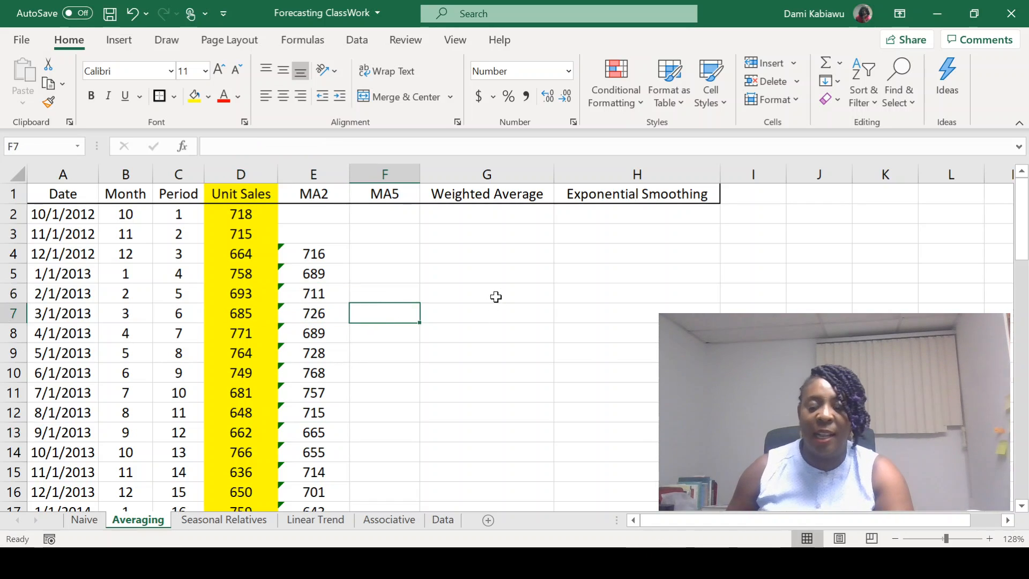
pyautogui.write('=avare')
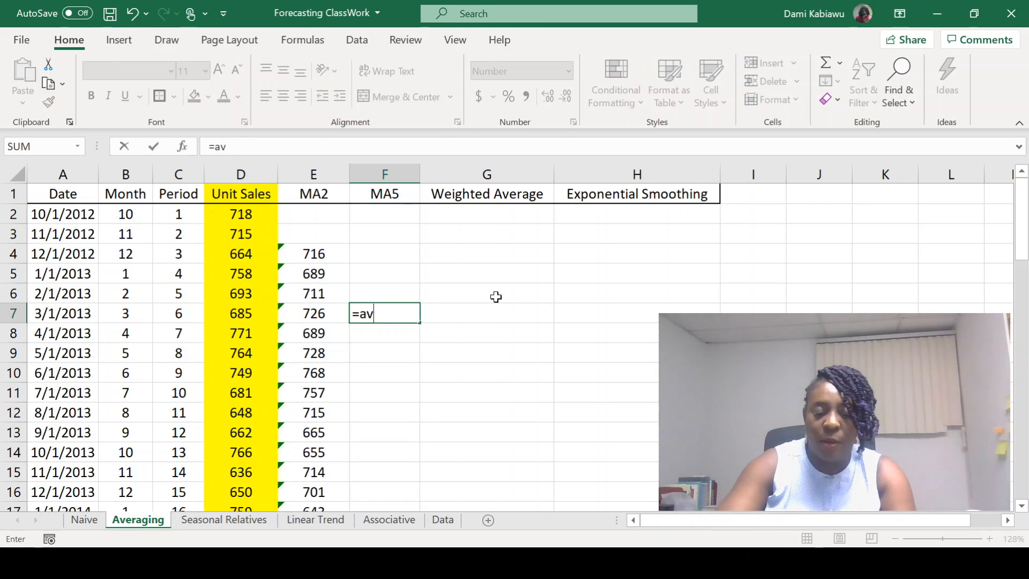
pyautogui.press('BackSpace')
pyautogui.press('BackSpace')
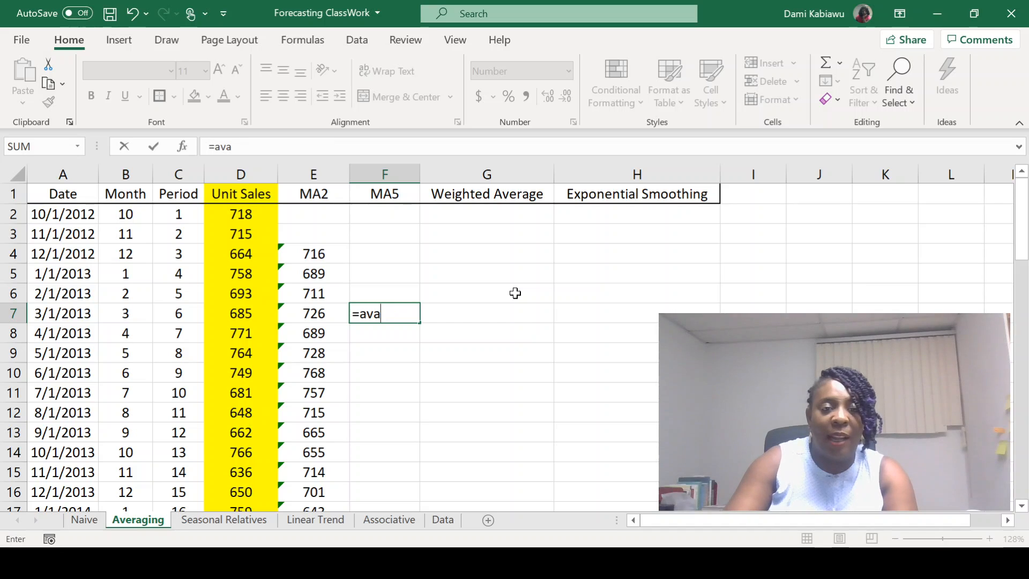
pyautogui.press('BackSpace')
pyautogui.write('erage')
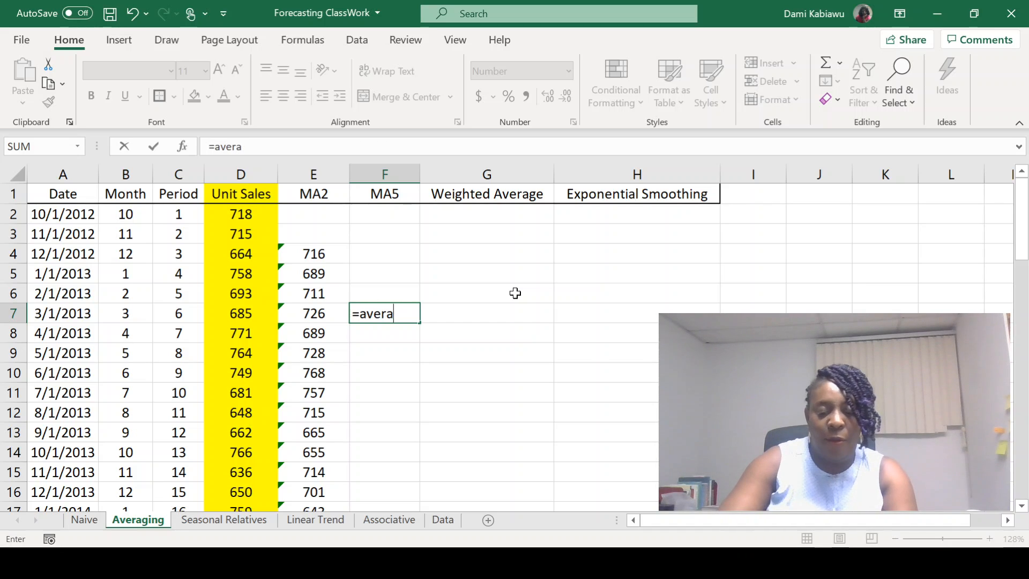
pyautogui.write('(')
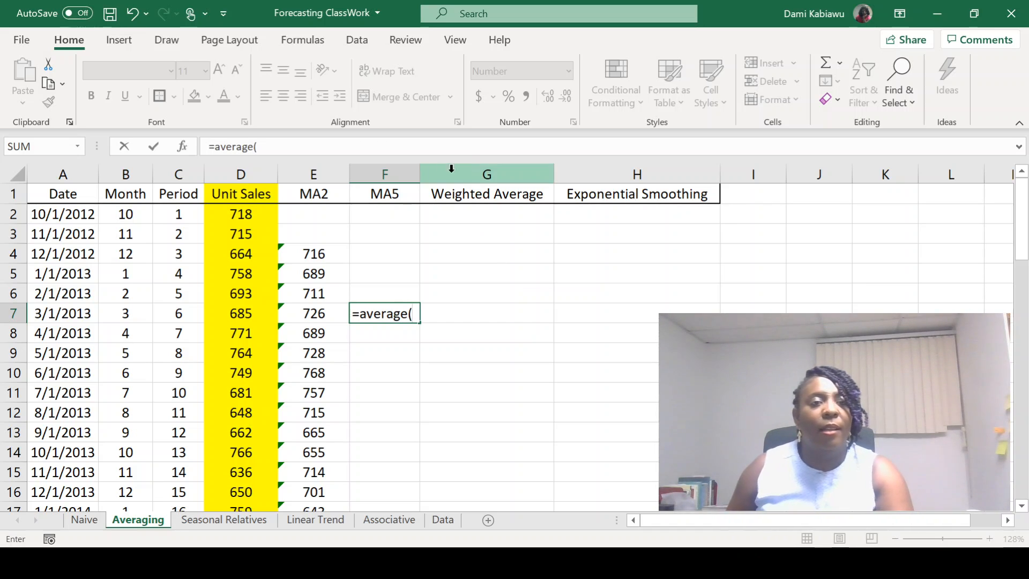
pyautogui.moveTo(225, 213); pyautogui.dragTo(224, 289)
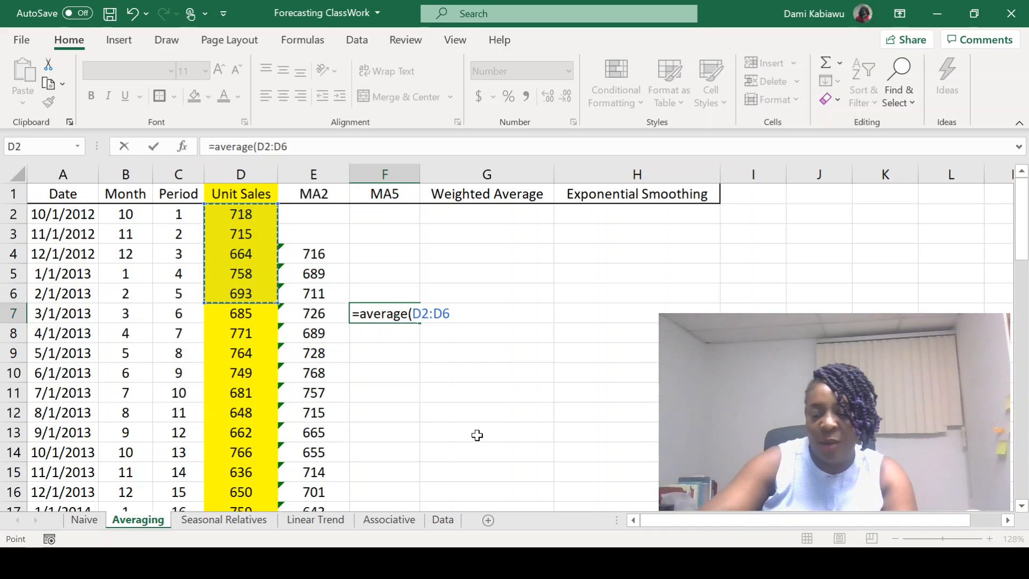
pyautogui.write(')')
pyautogui.press('Return')
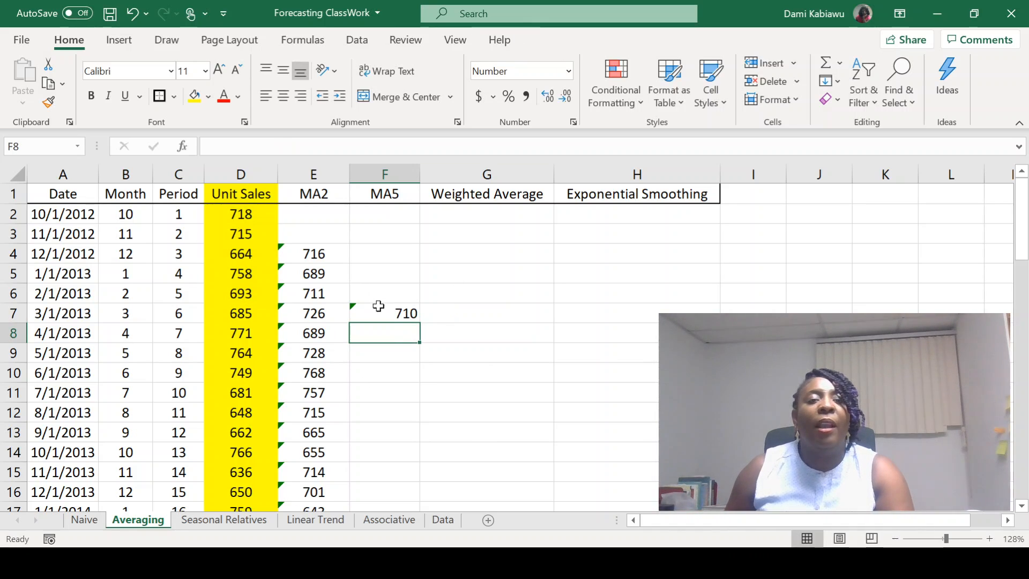
pyautogui.click(379, 313)
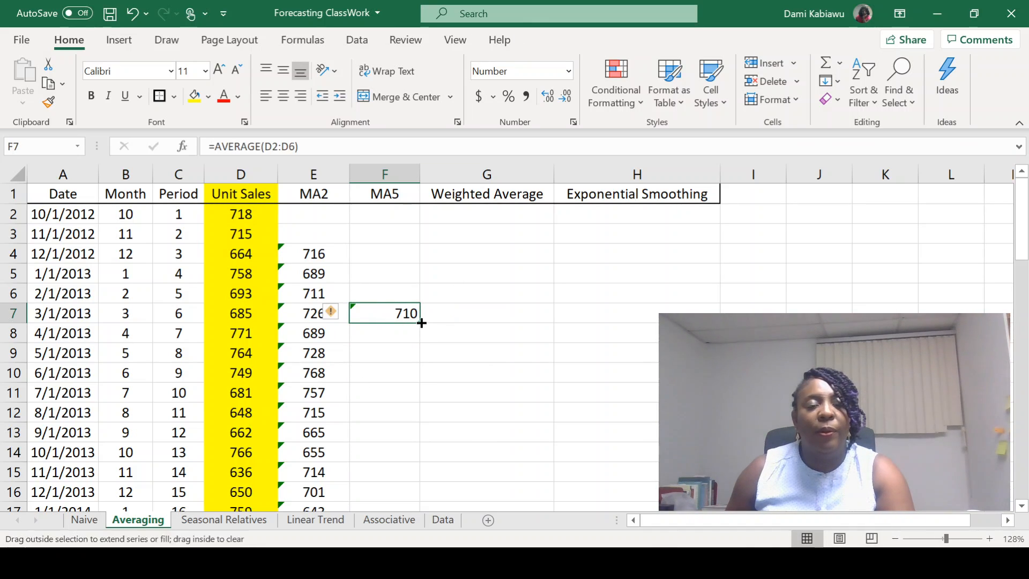
pyautogui.doubleClick(420, 322)
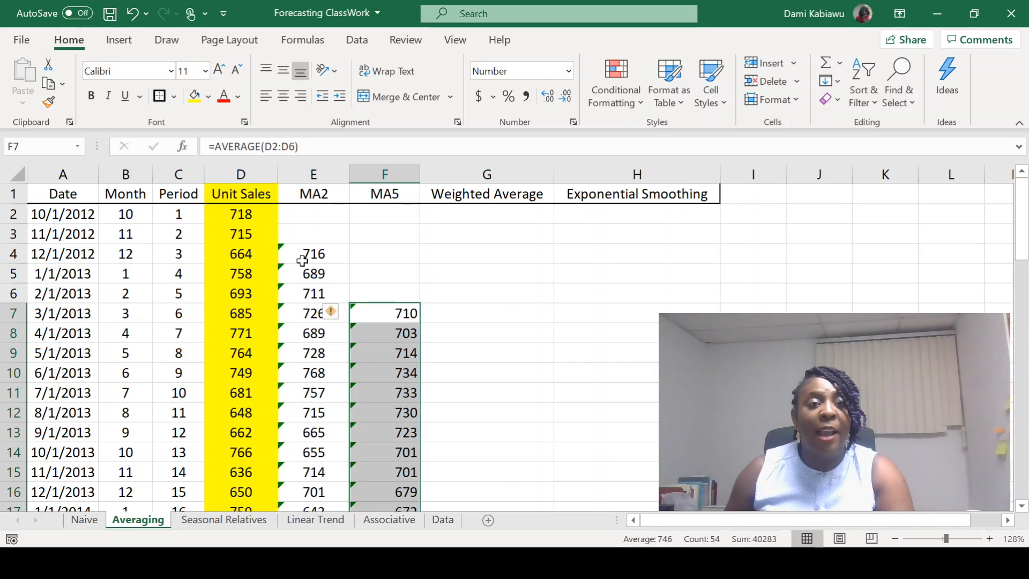
# Compare the ranges averaged by the MA2 formula in E4 and the MA5 formulas in F7, F8 and F9.
pyautogui.click(314, 252)
pyautogui.doubleClick(313, 253)
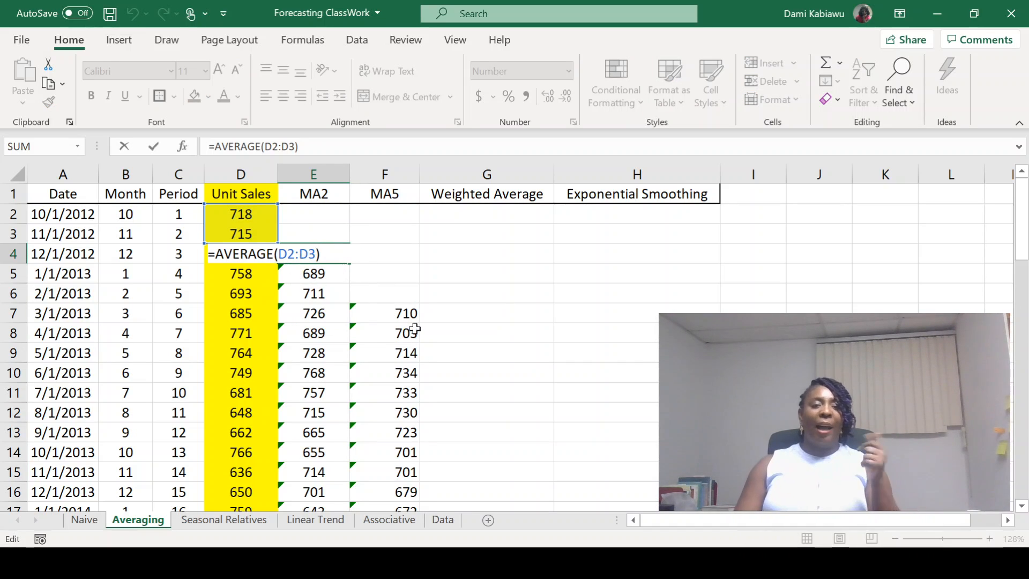
pyautogui.press('Return')
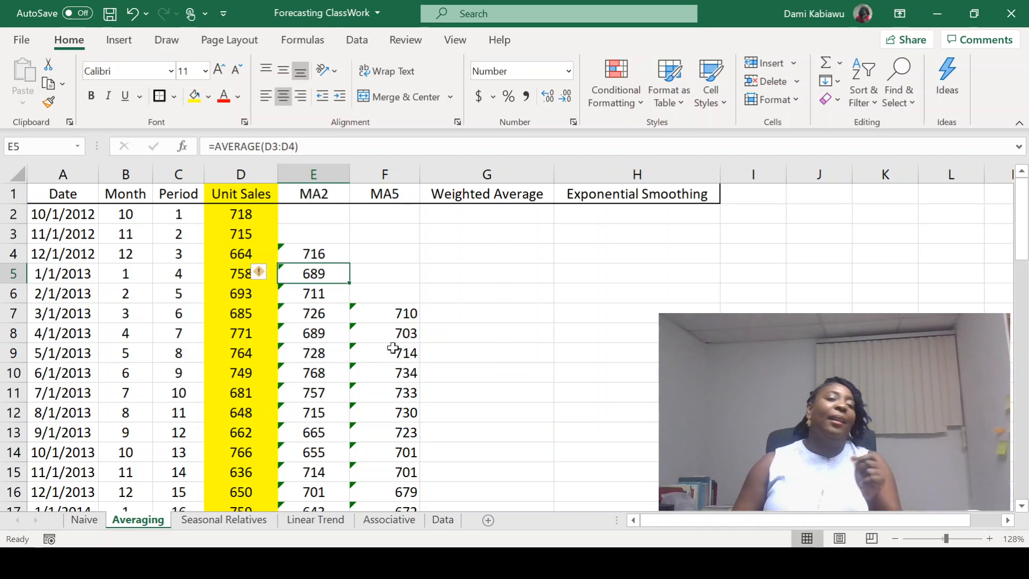
pyautogui.doubleClick(402, 314)
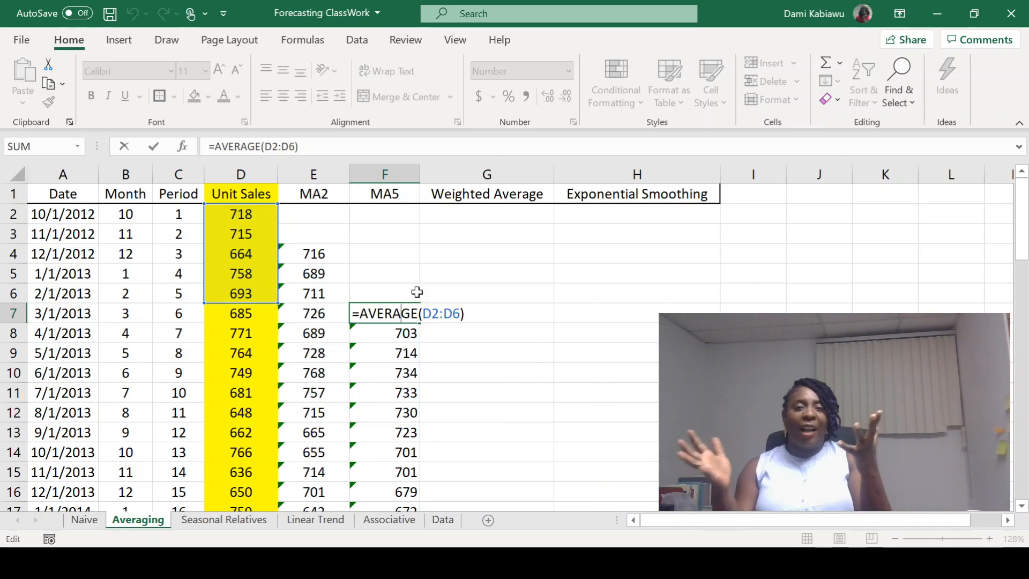
pyautogui.press('Return')
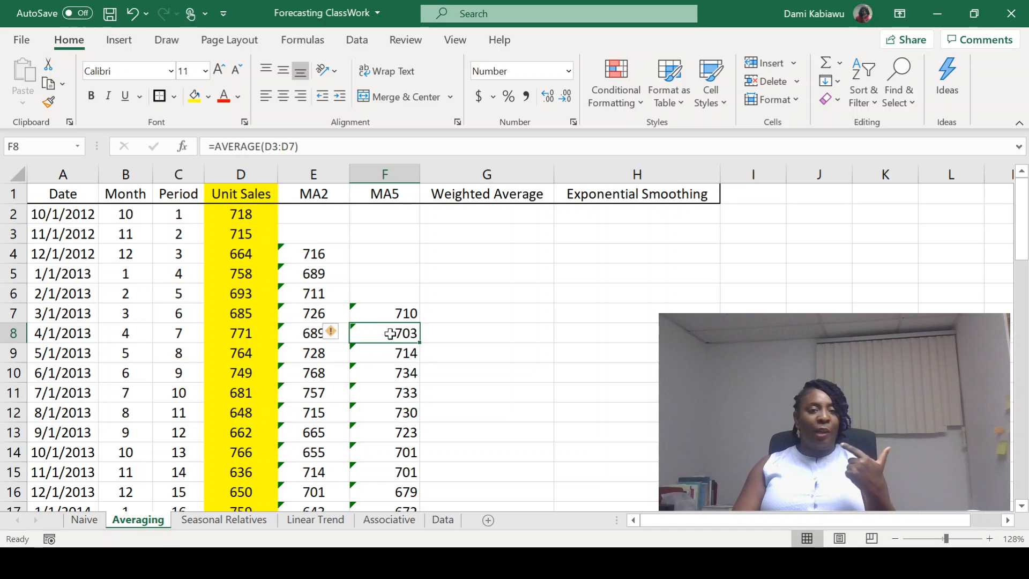
pyautogui.doubleClick(389, 333)
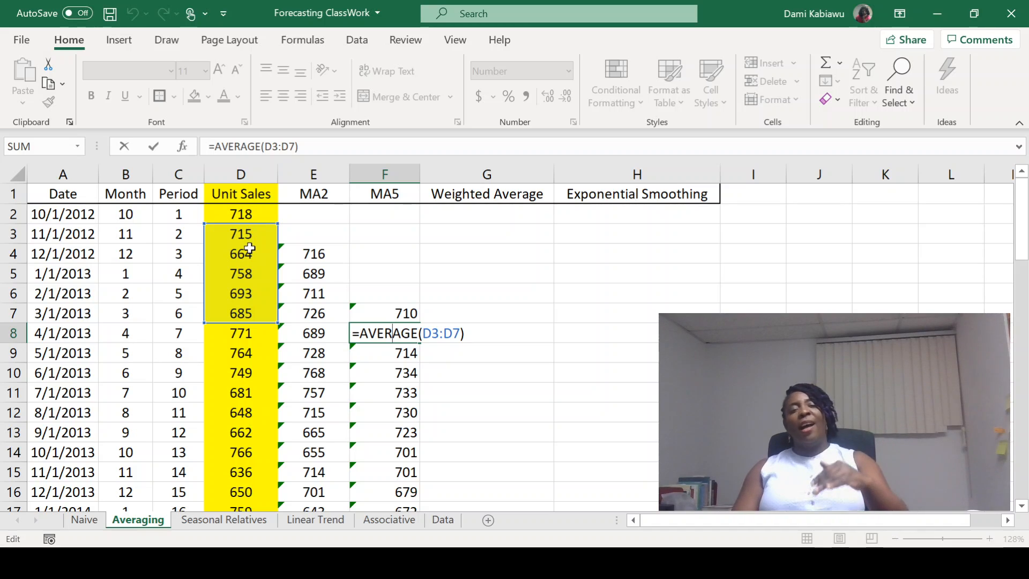
pyautogui.press('Return')
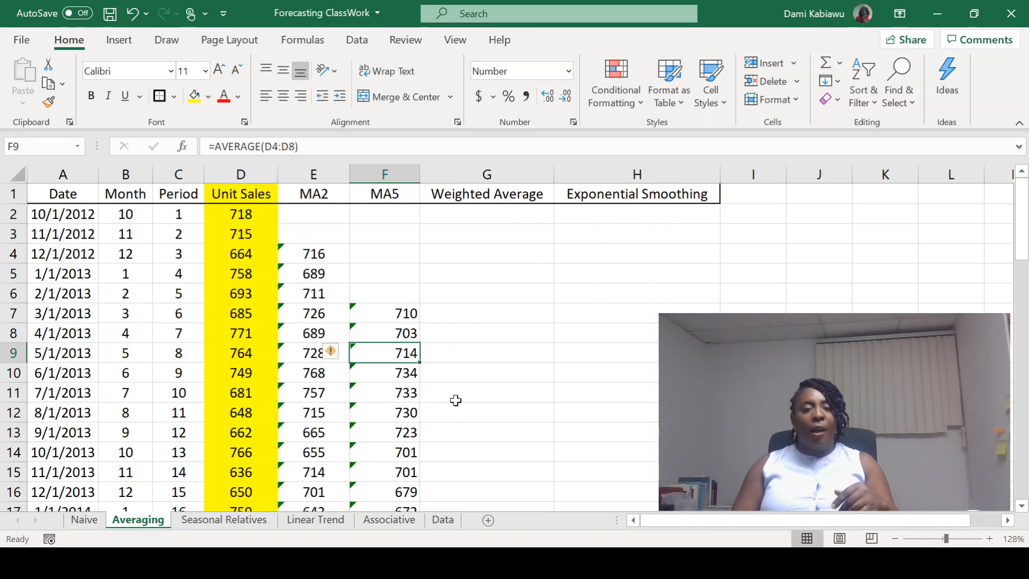
pyautogui.doubleClick(399, 351)
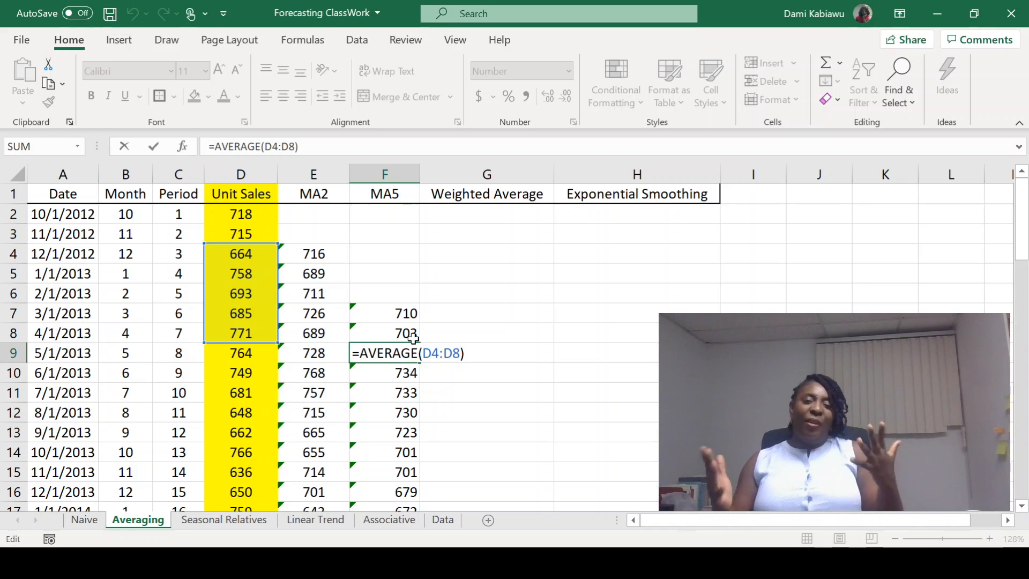
pyautogui.press('Escape')
pyautogui.press('Return')
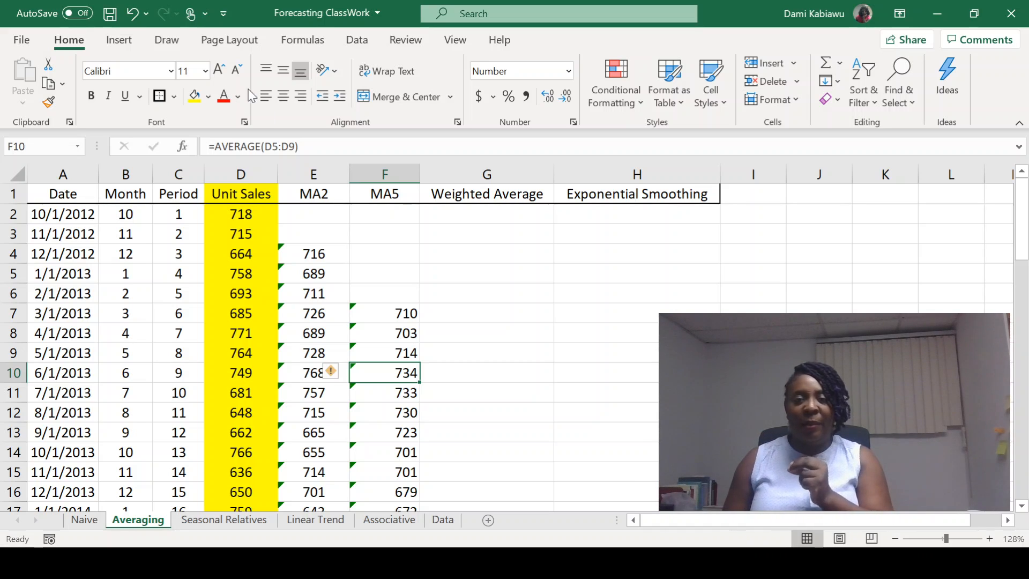
# Enter the heading Weight in cell J1, apart from the forecast table.
pyautogui.click(828, 193)
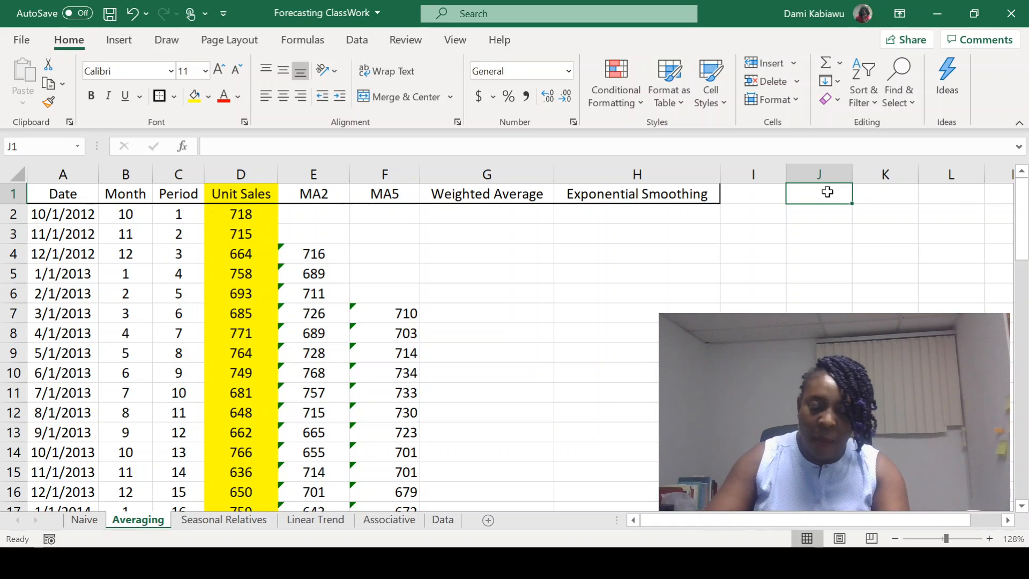
pyautogui.write('Weight')
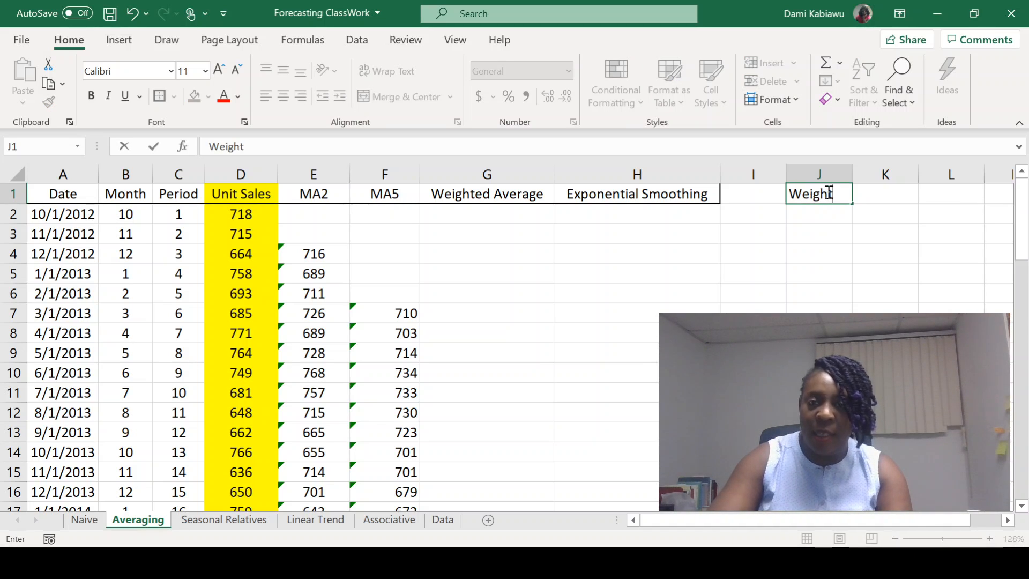
pyautogui.press('Return')
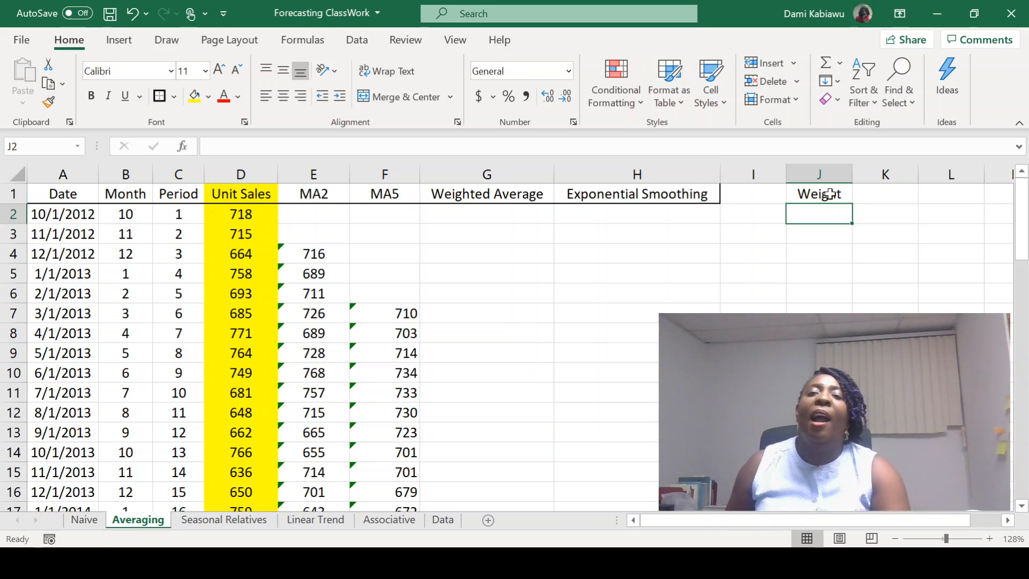
# Change the heading in cell J1 to Weights.
pyautogui.click(849, 194)
pyautogui.doubleClick(849, 195)
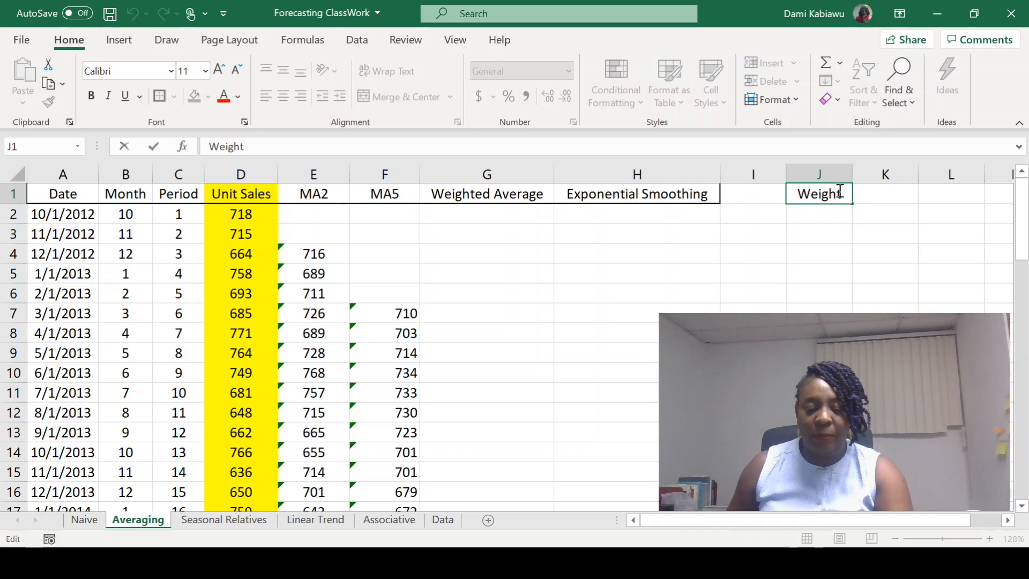
pyautogui.write('3')
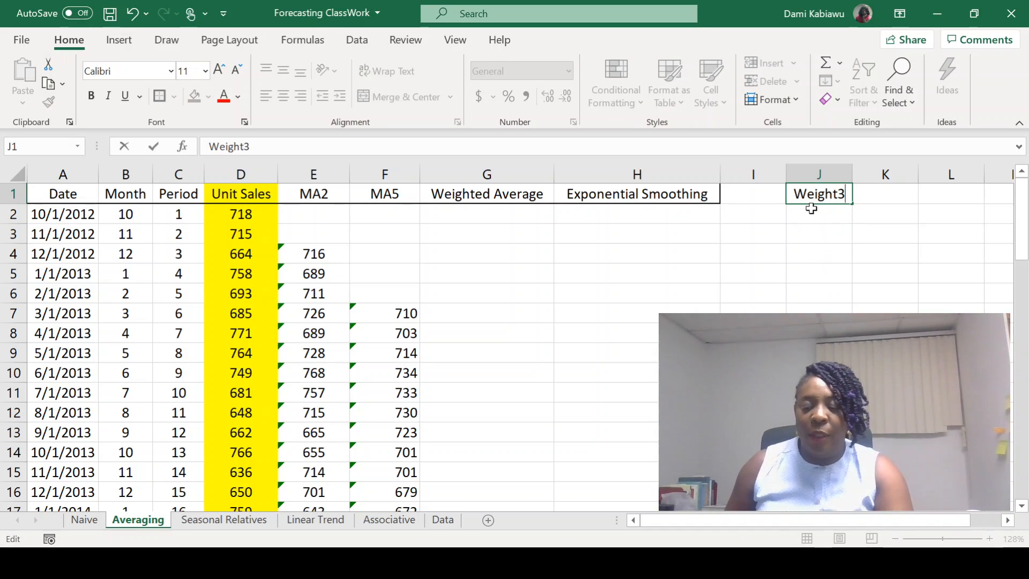
pyautogui.press('BackSpace')
pyautogui.write('s')
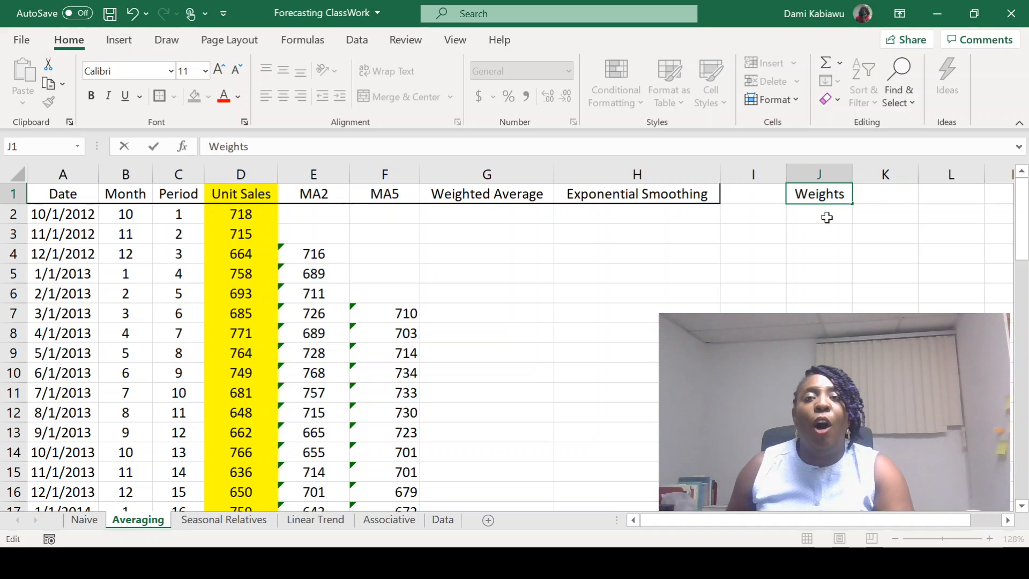
pyautogui.click(825, 215)
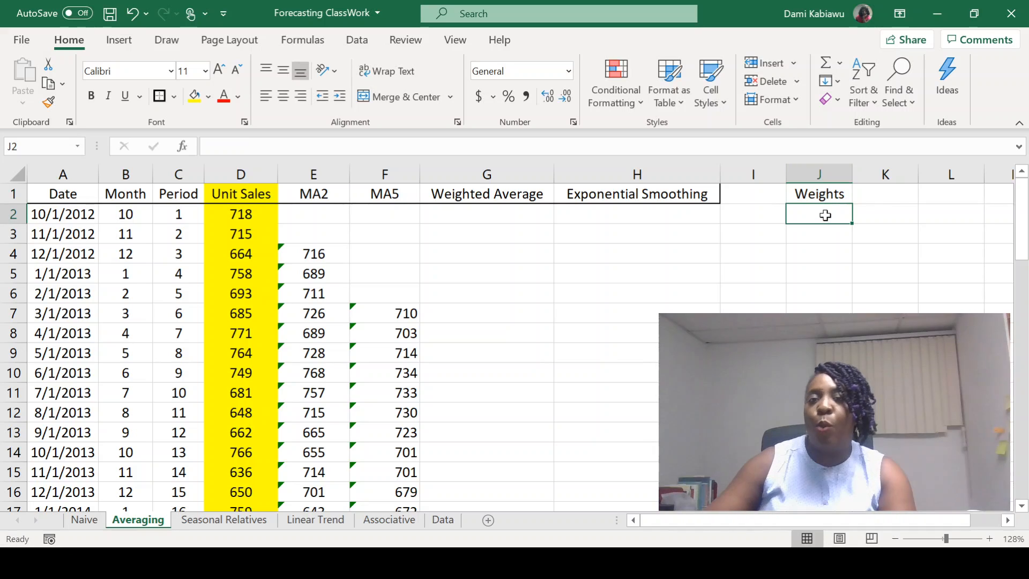
pyautogui.press('pagedown')
pyautogui.press('pageup')
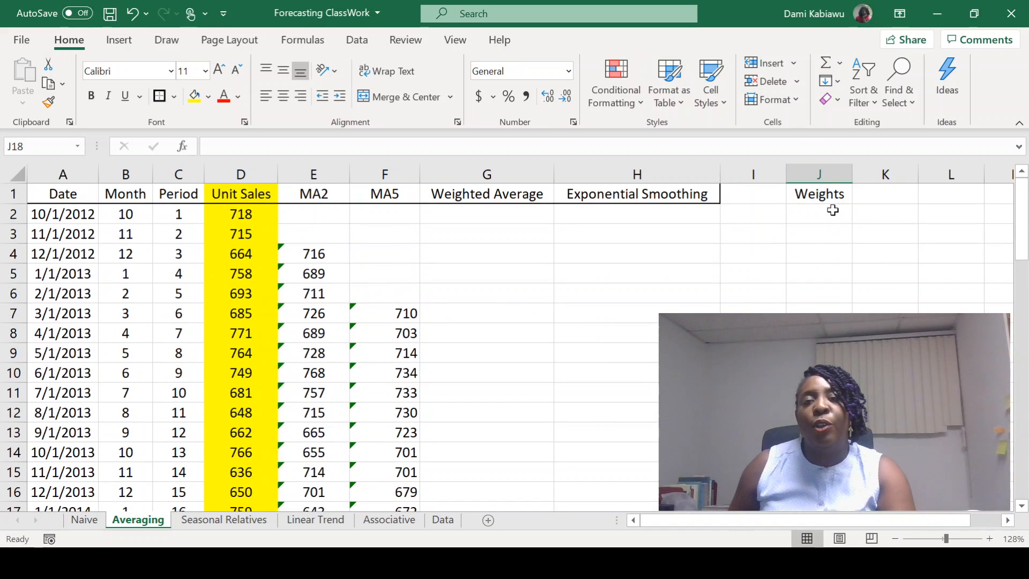
pyautogui.doubleClick(830, 214)
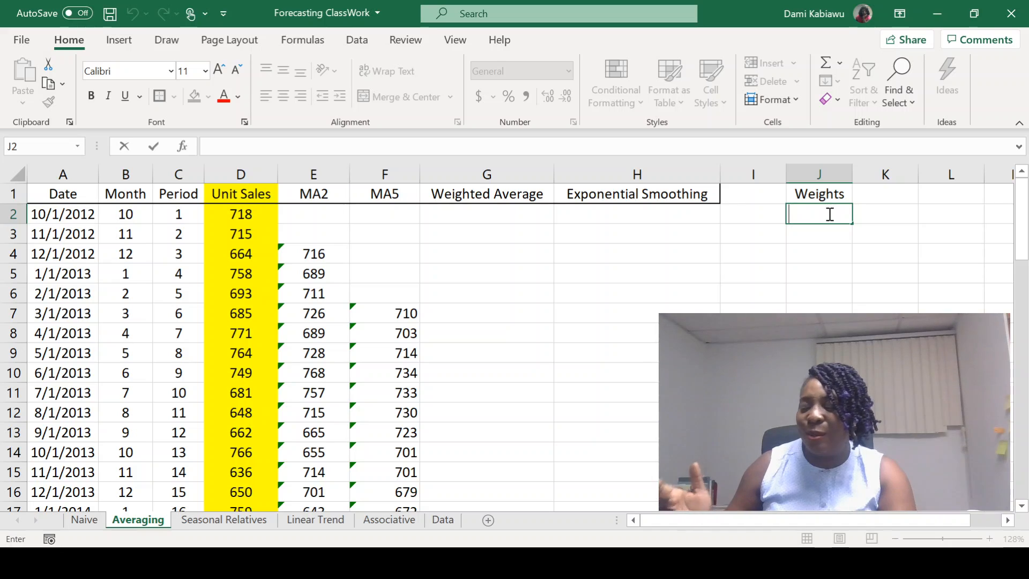
pyautogui.press('pagedown')
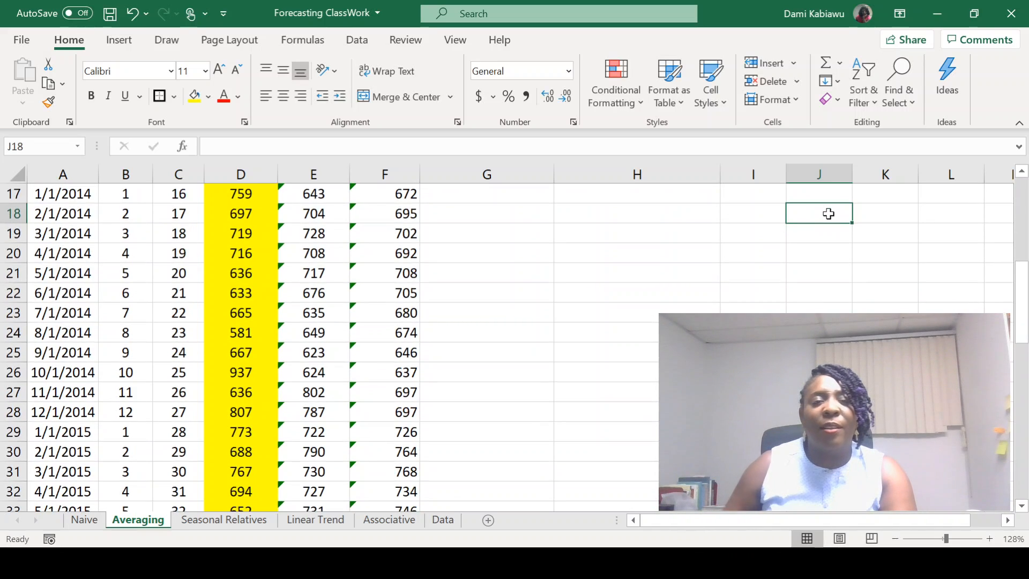
pyautogui.scroll(5, 820, 230)
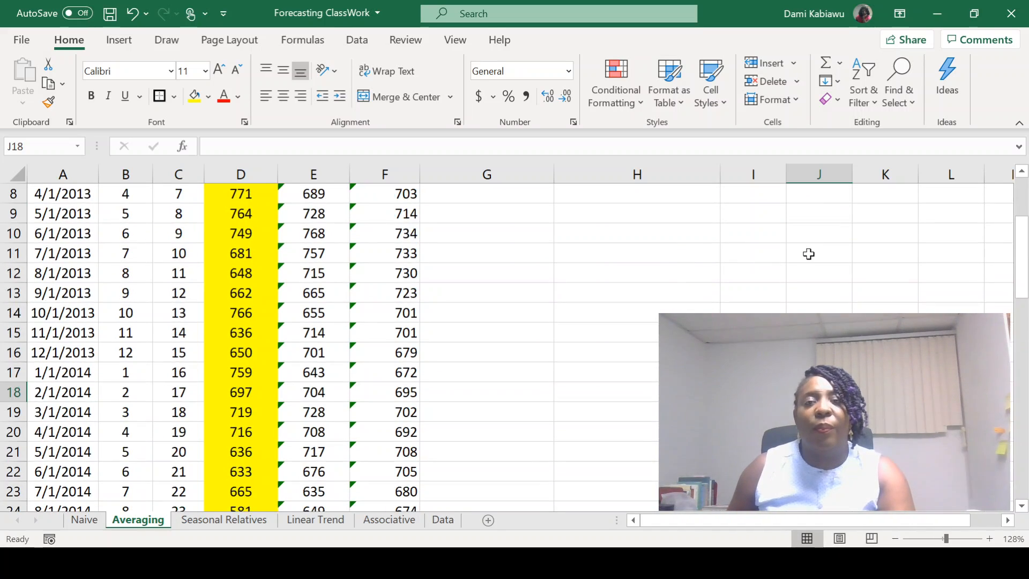
# Enter the weights 0.3, 0.3 and 0.4 in cells J2, J3 and J4 under the Weights heading.
pyautogui.doubleClick(832, 213)
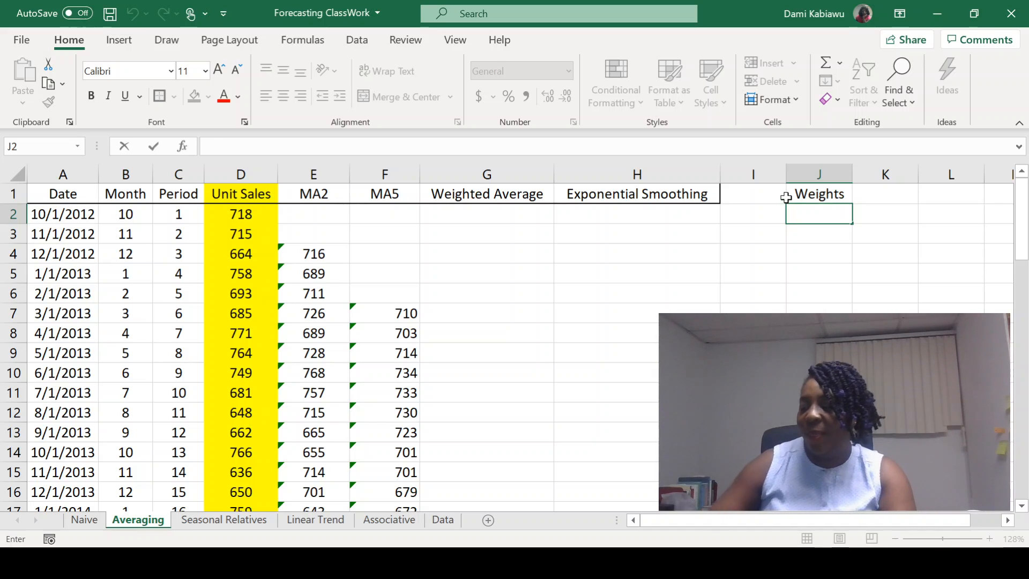
pyautogui.write('0')
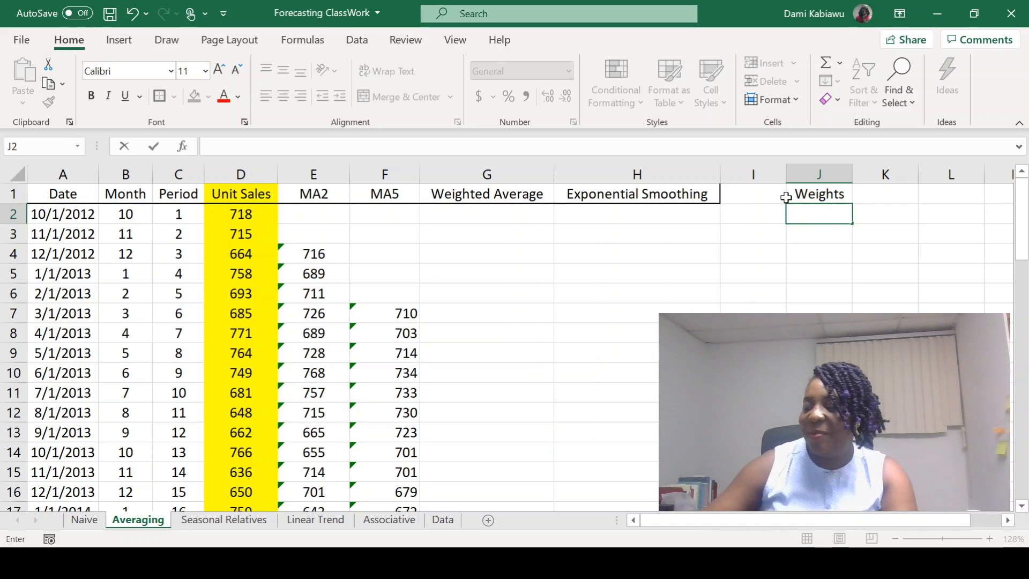
pyautogui.write('.3')
pyautogui.press('Return')
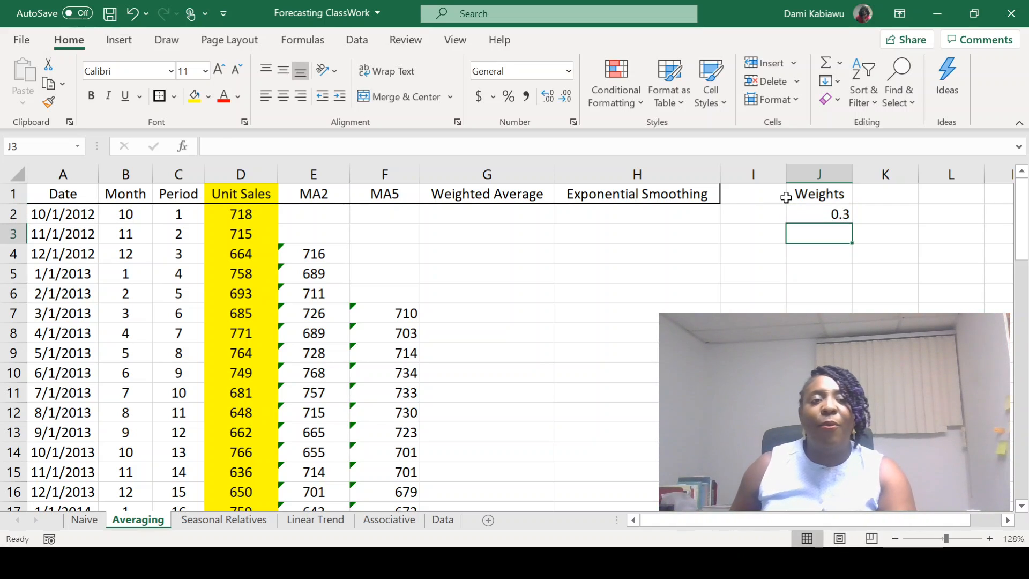
pyautogui.write('.3')
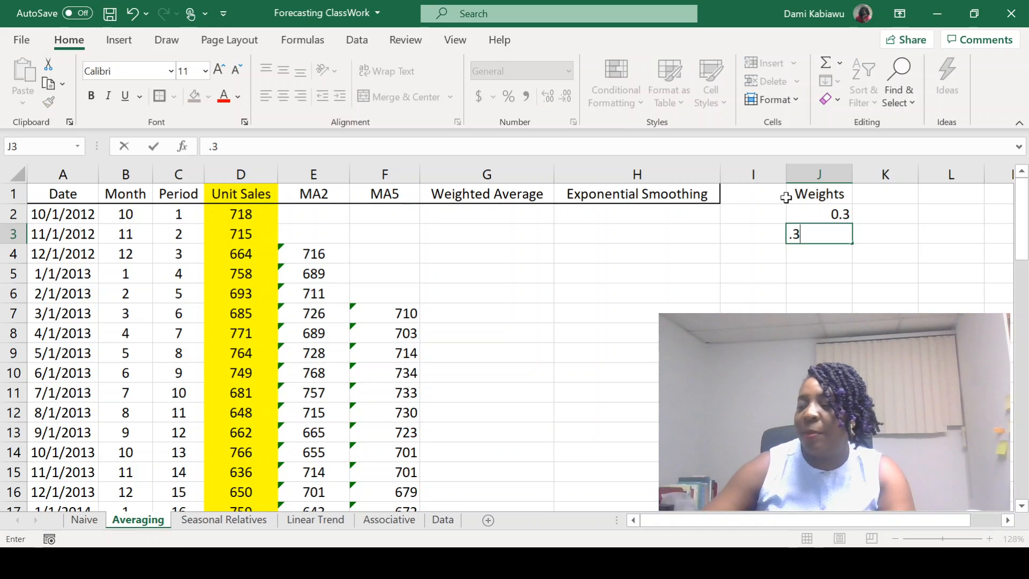
pyautogui.press('Return')
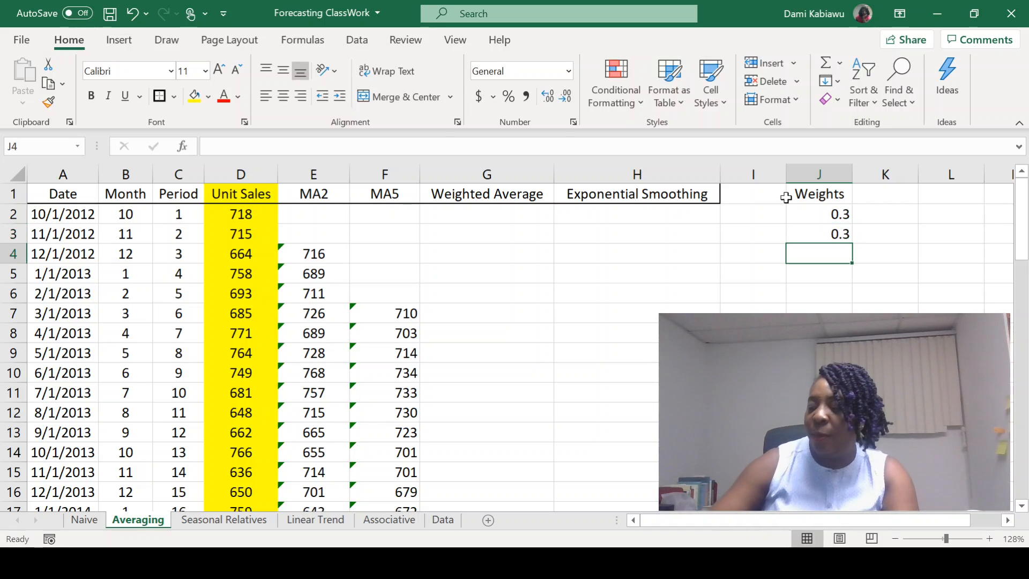
pyautogui.write('.4')
pyautogui.press('Return')
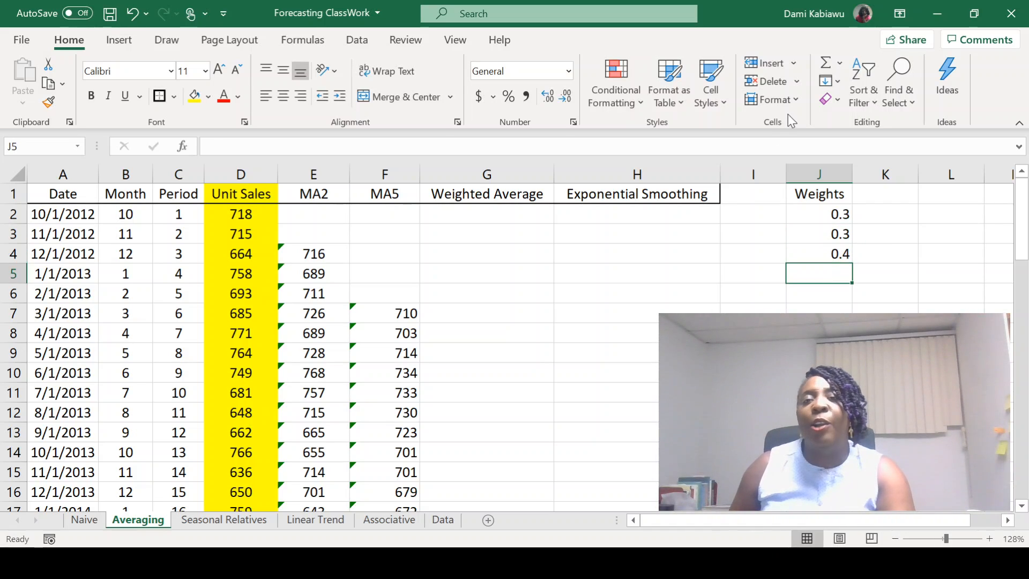
# Check the sum of the weights in J2:J4 and match each weight to its Unit Sales value in D2, D3 and D4.
pyautogui.moveTo(836, 214); pyautogui.dragTo(826, 265)
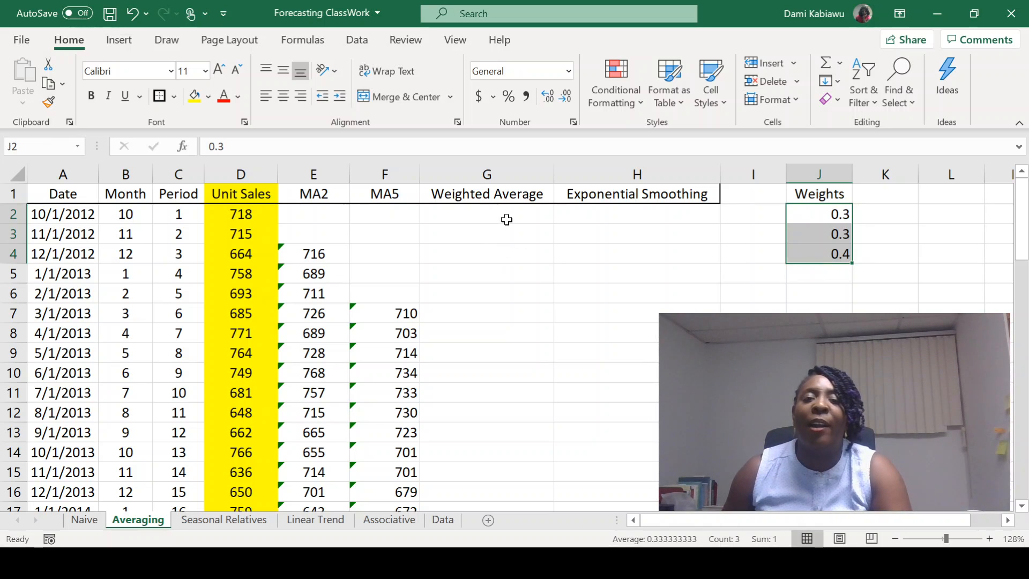
pyautogui.click(227, 216)
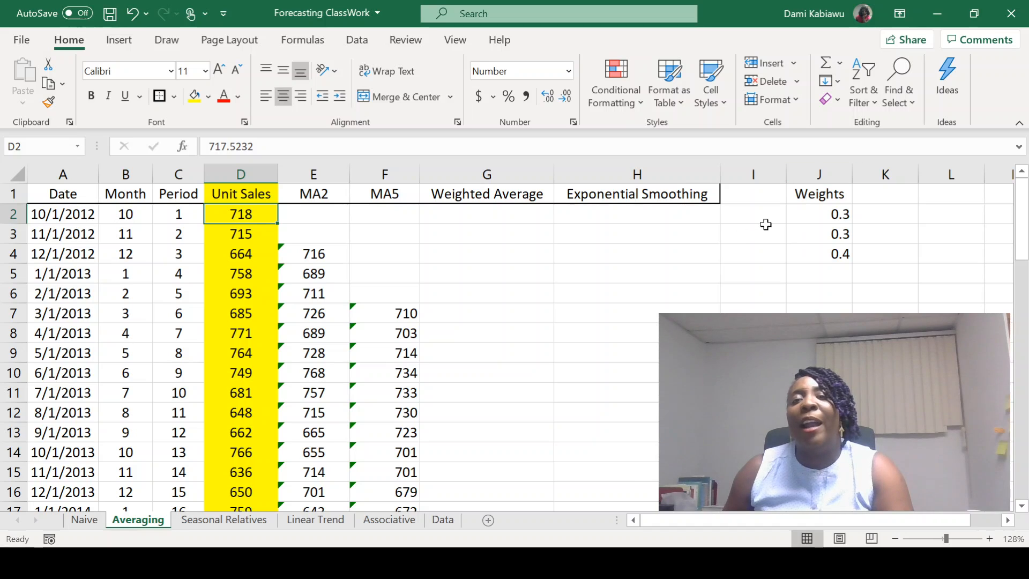
pyautogui.click(821, 214)
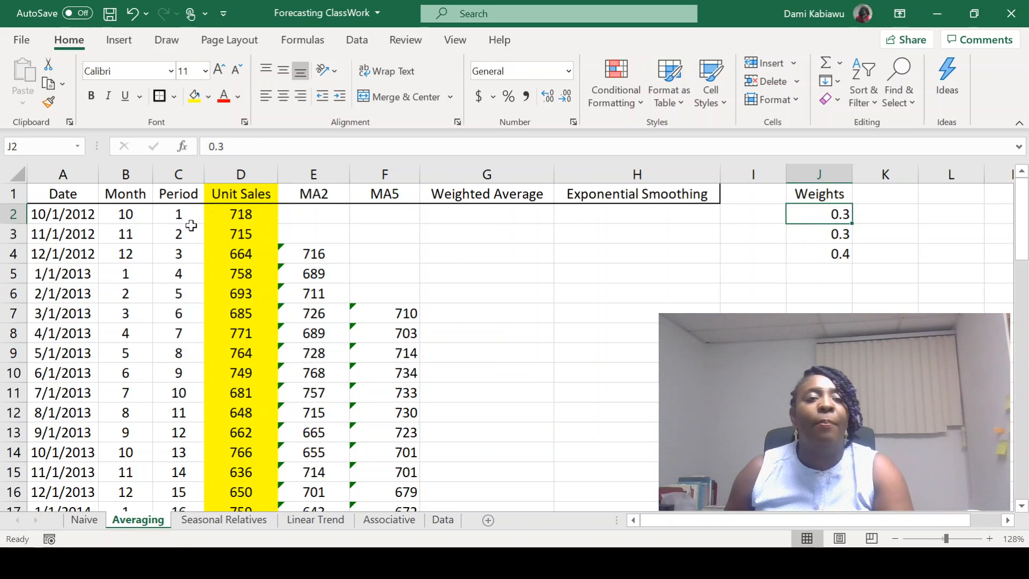
pyautogui.click(250, 234)
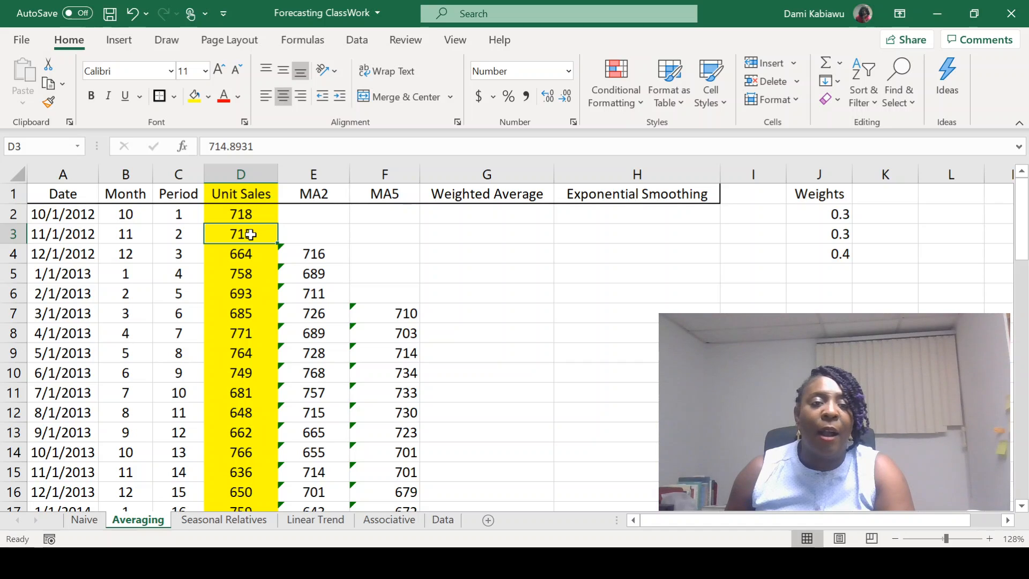
pyautogui.click(830, 233)
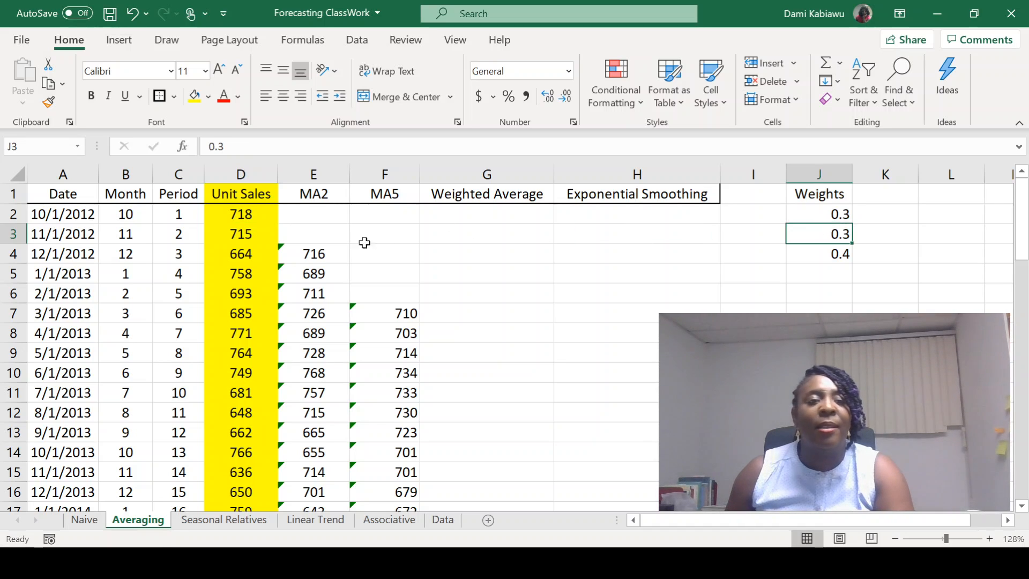
pyautogui.click(233, 254)
pyautogui.click(828, 251)
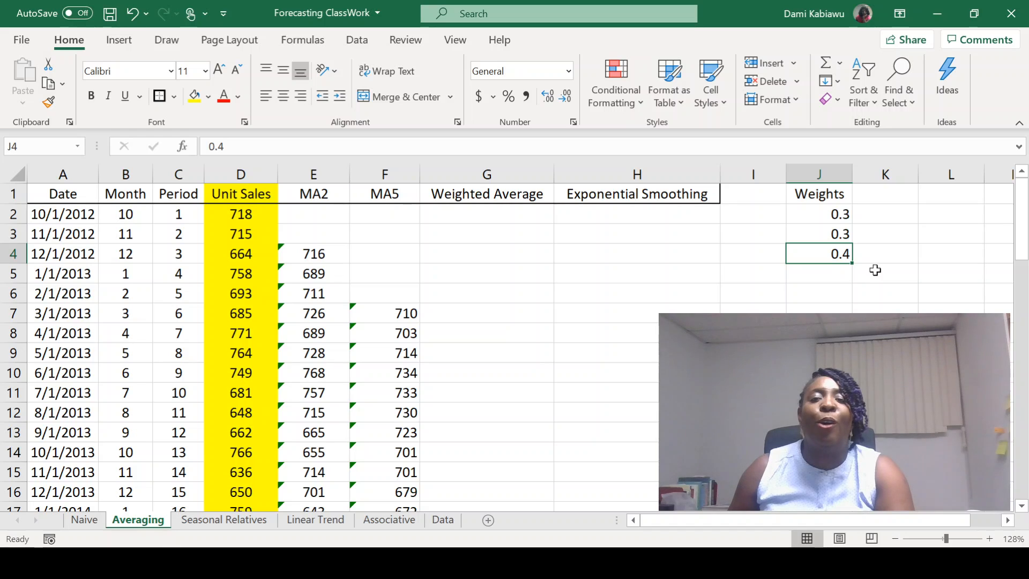
# Enter a formula in K5 that adds the products D2*J2, D3*J3 and D4*J4 of unit sales and weights.
pyautogui.click(894, 272)
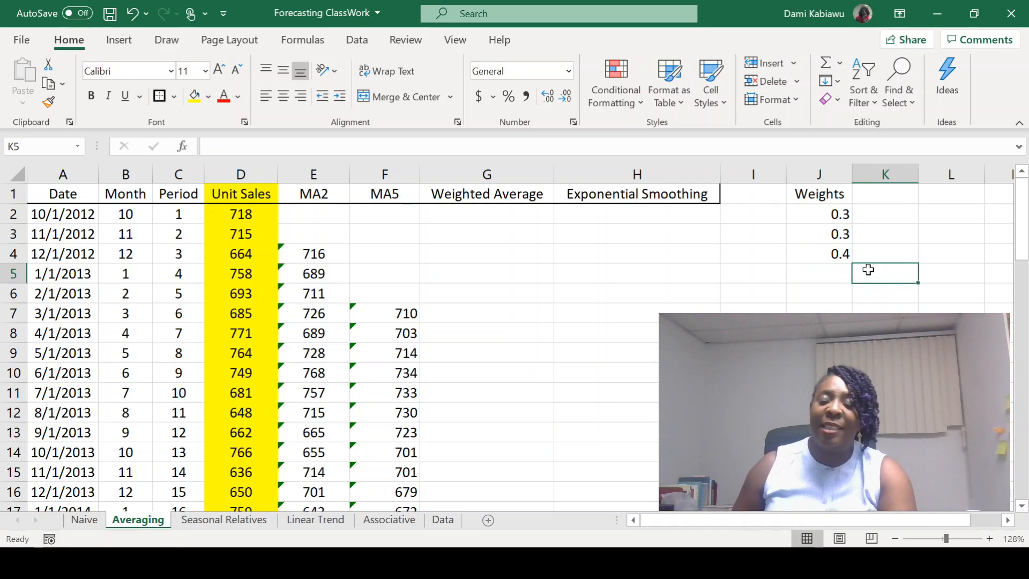
pyautogui.write('=')
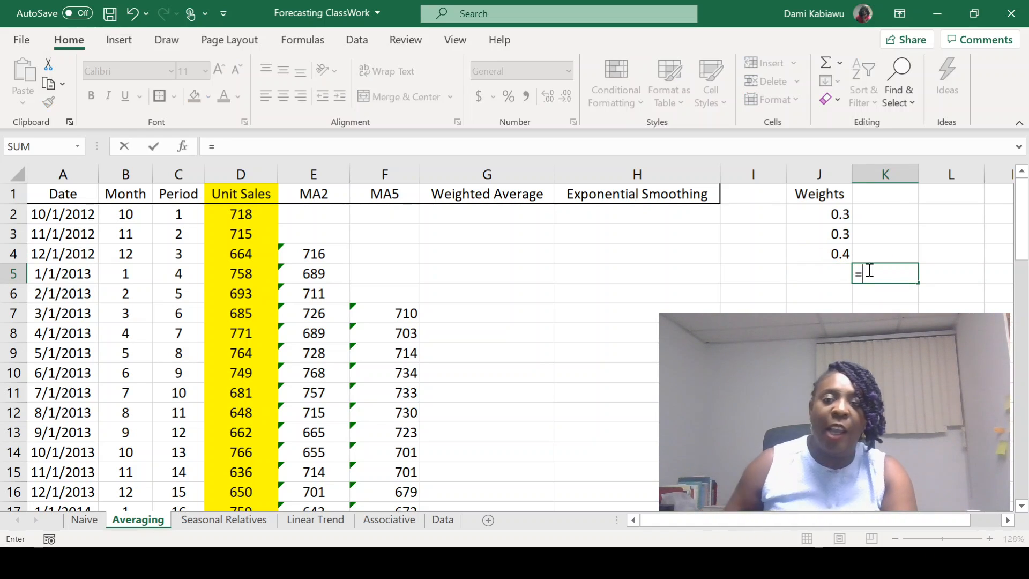
pyautogui.click(243, 215)
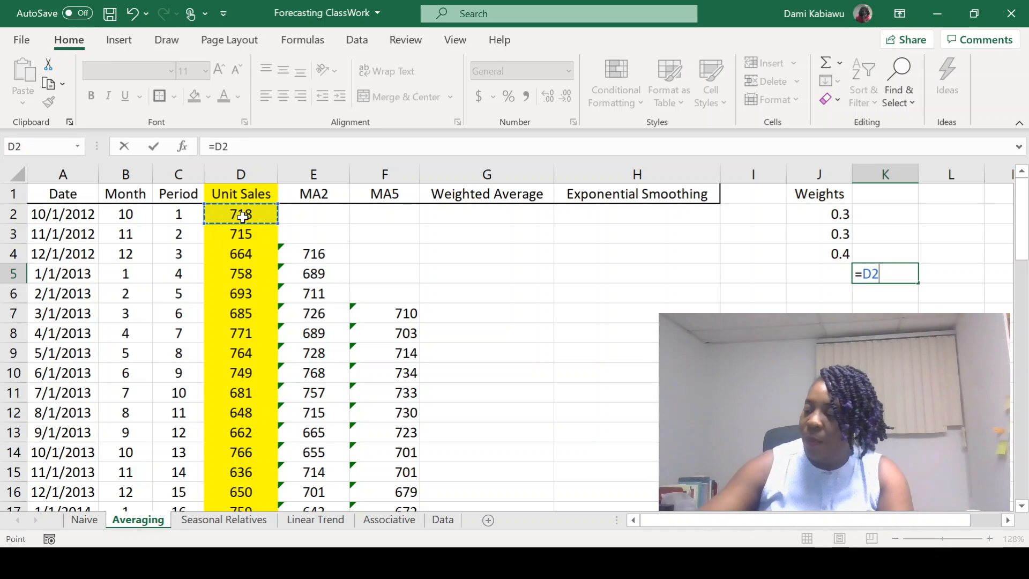
pyautogui.write('*')
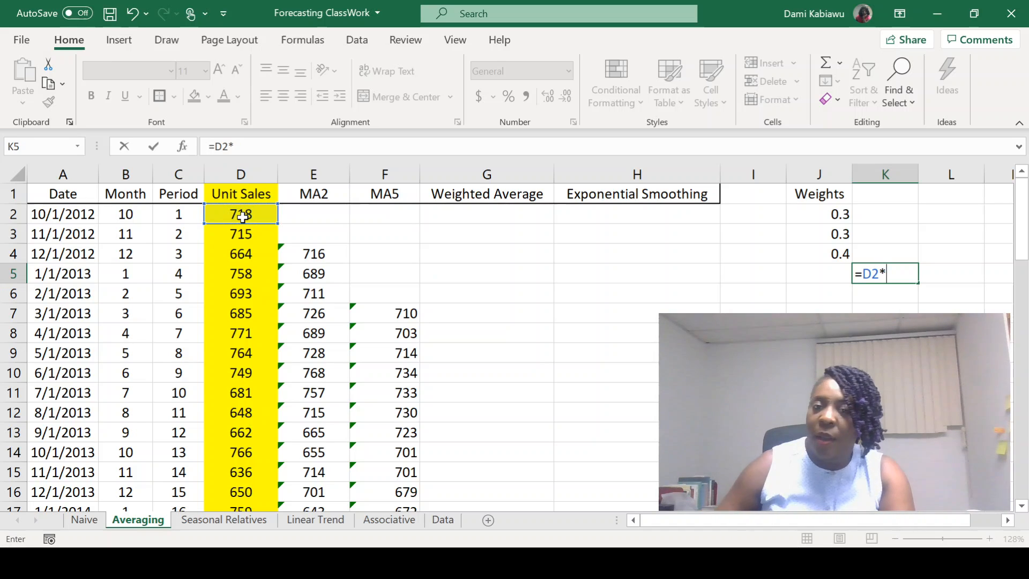
pyautogui.click(819, 215)
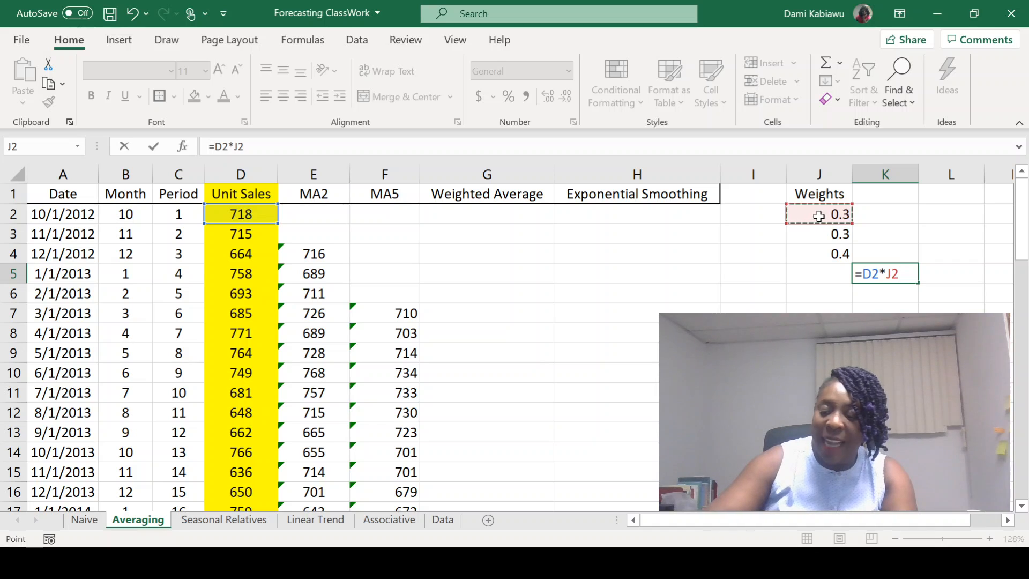
pyautogui.write('+(')
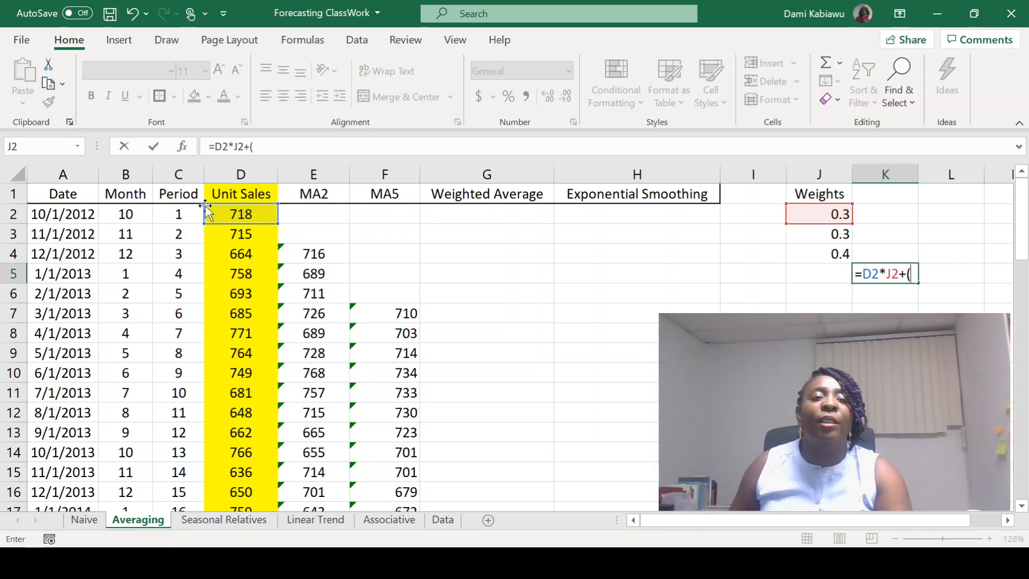
pyautogui.click(225, 234)
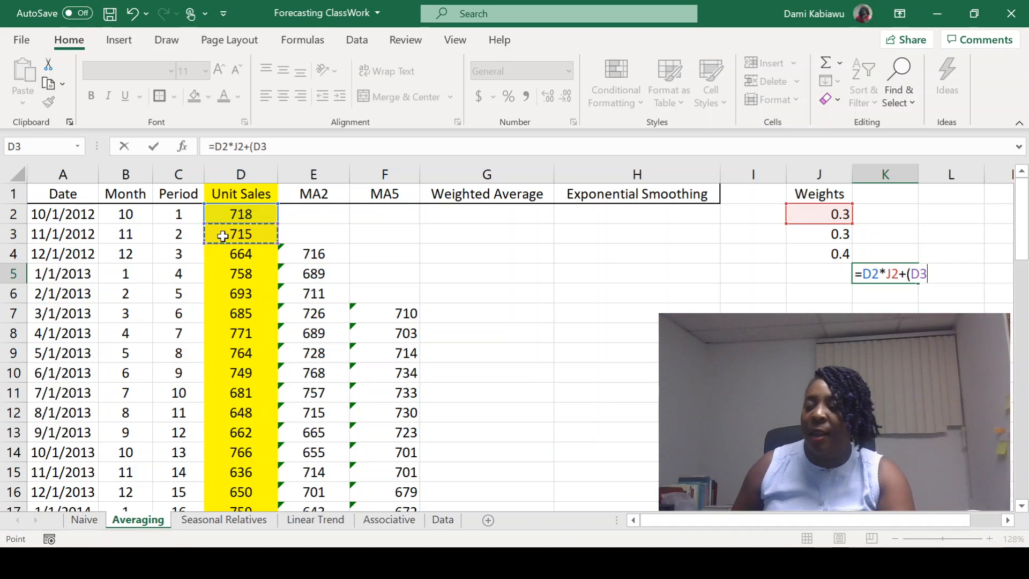
pyautogui.write('*')
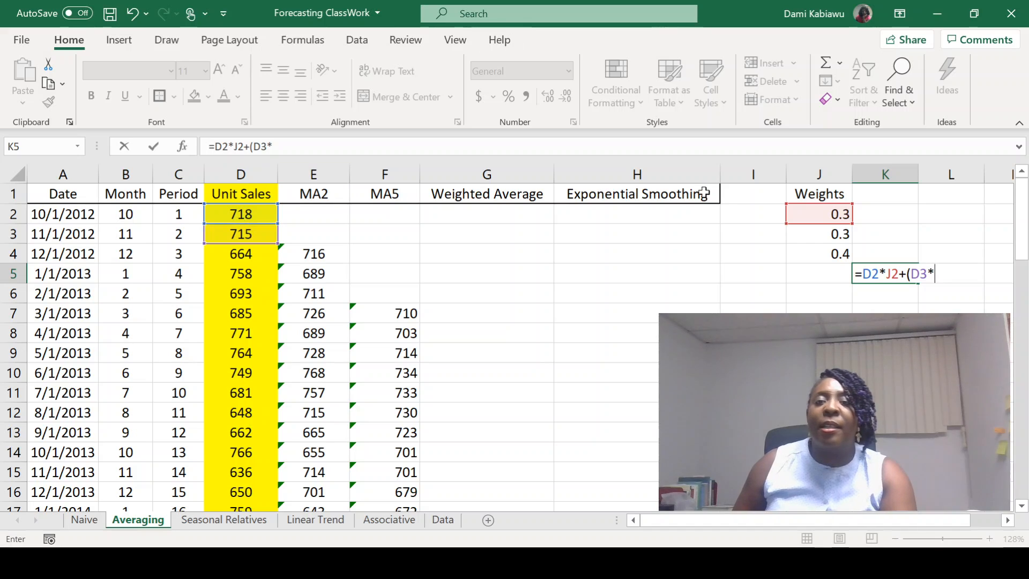
pyautogui.click(812, 232)
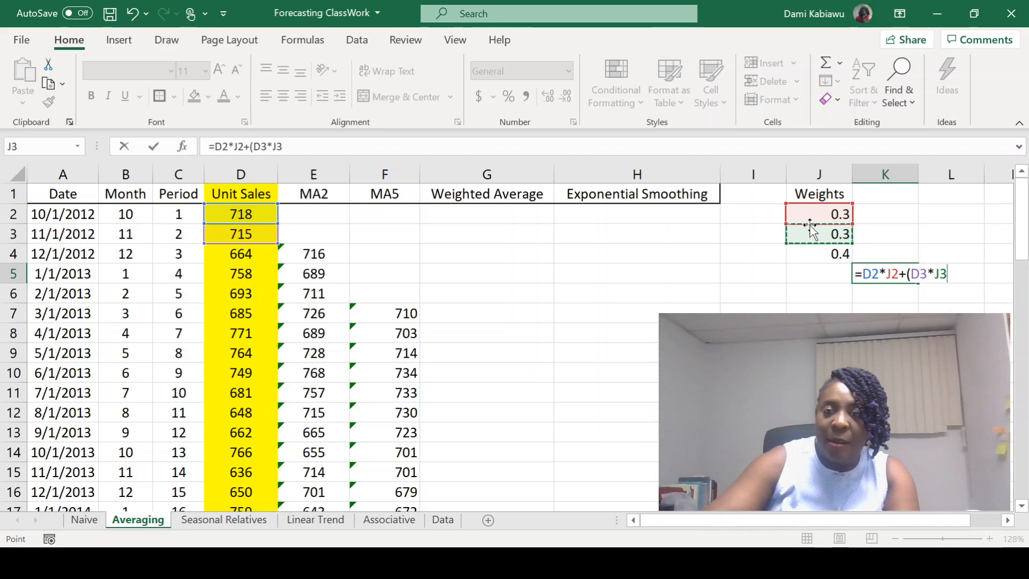
pyautogui.write(')+')
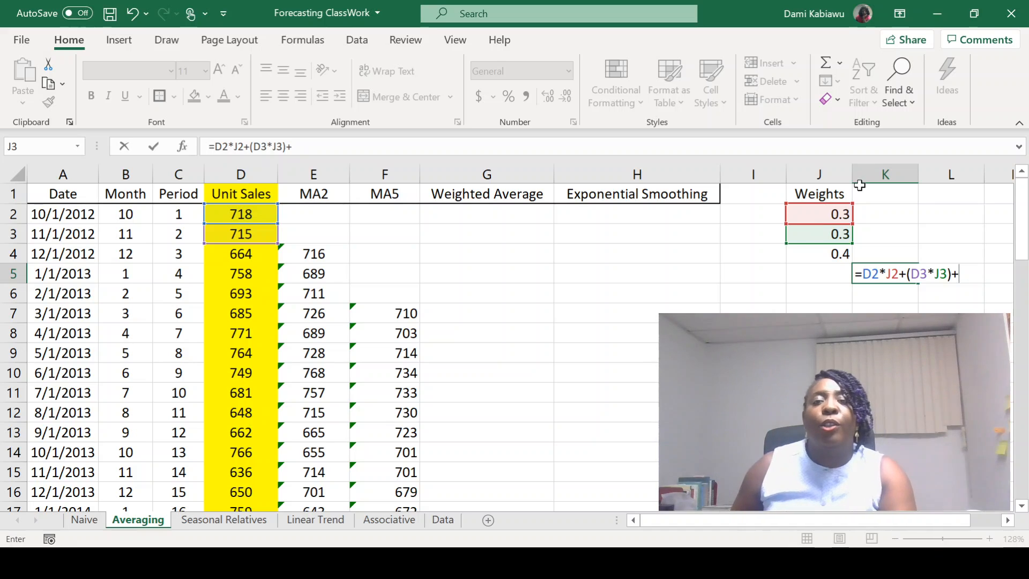
pyautogui.click(218, 256)
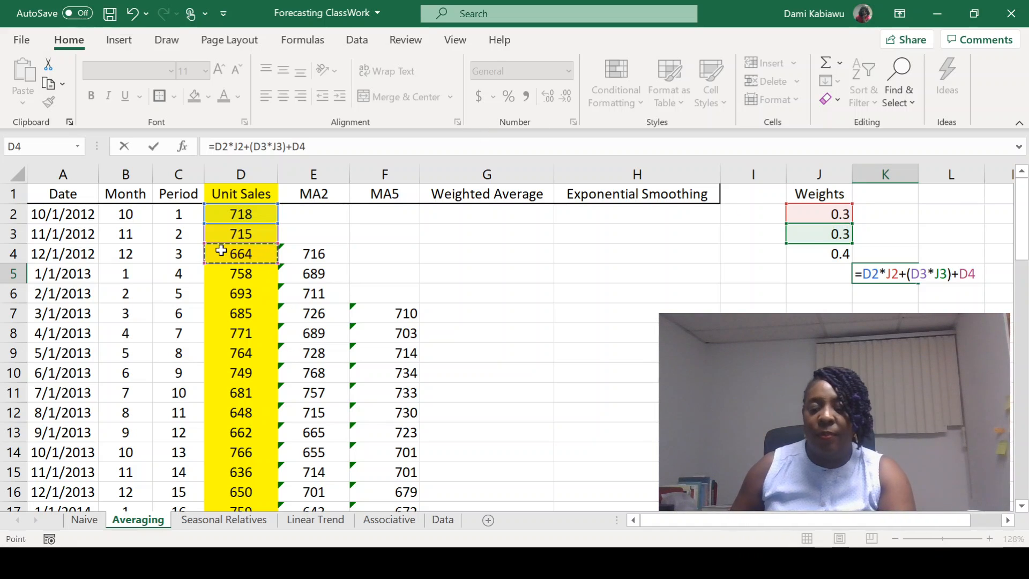
pyautogui.write('*')
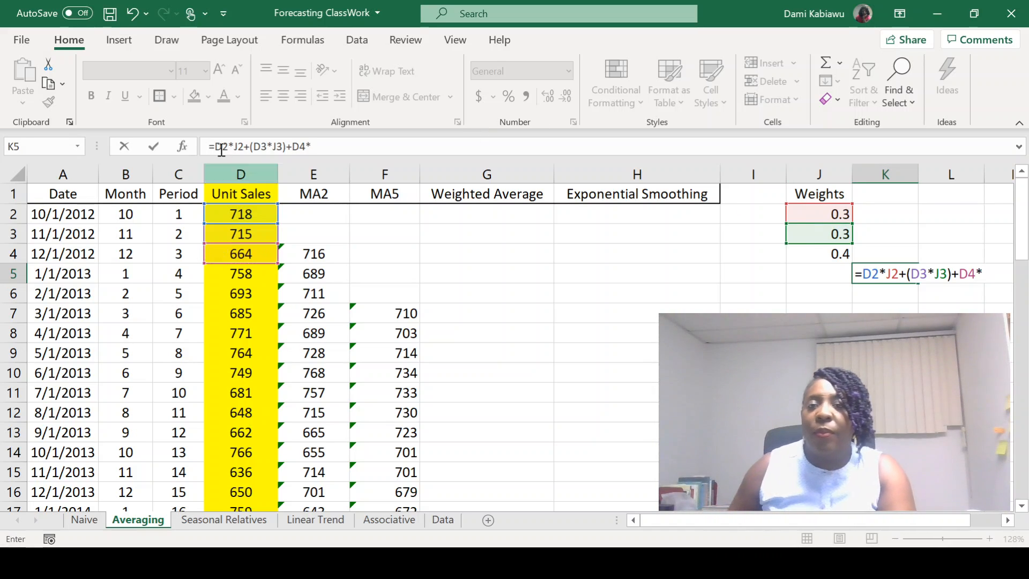
pyautogui.click(820, 257)
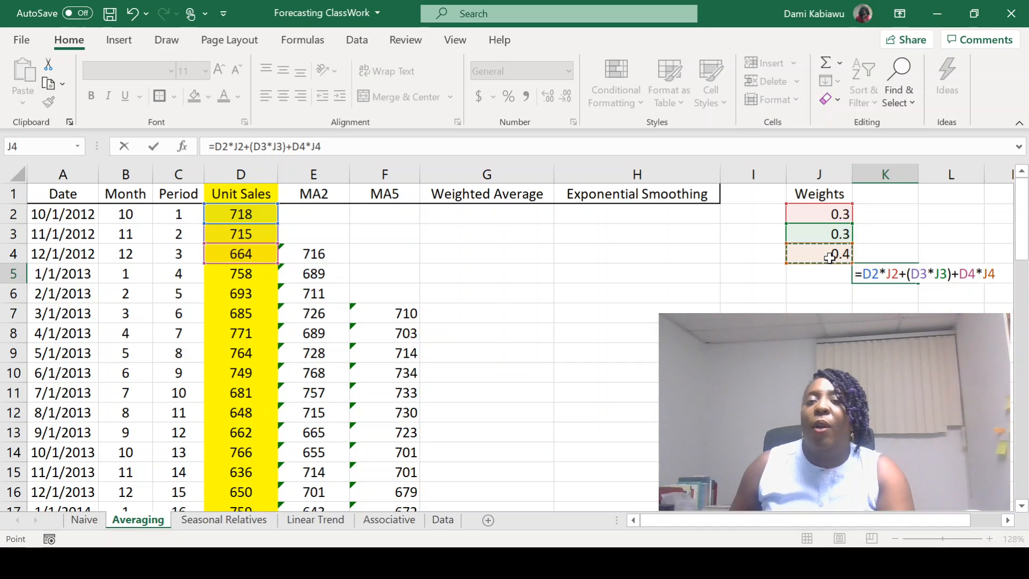
pyautogui.write(')')
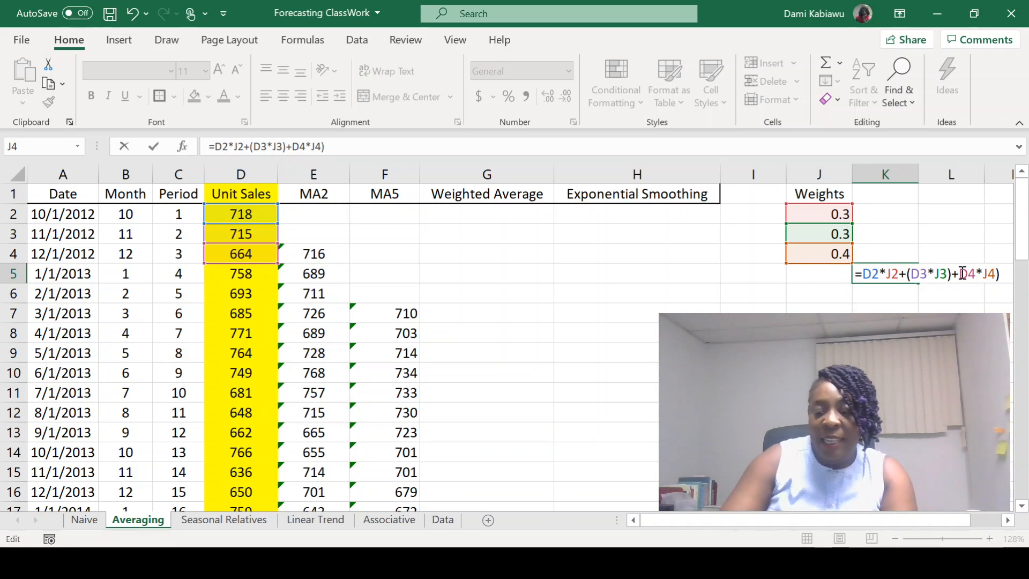
pyautogui.press('Return')
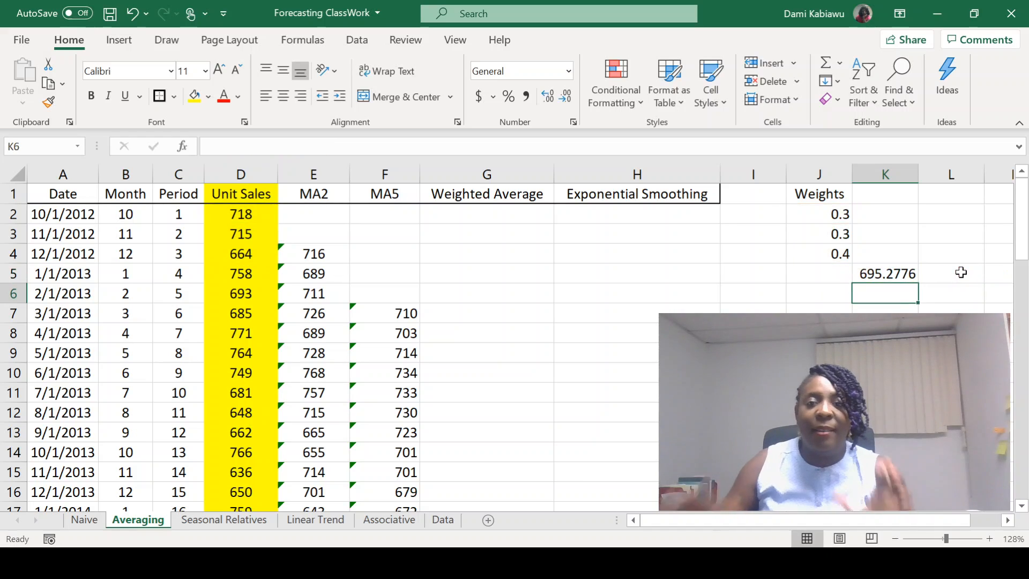
# Format the weighted average result in K5 to show no decimal places.
pyautogui.click(885, 272)
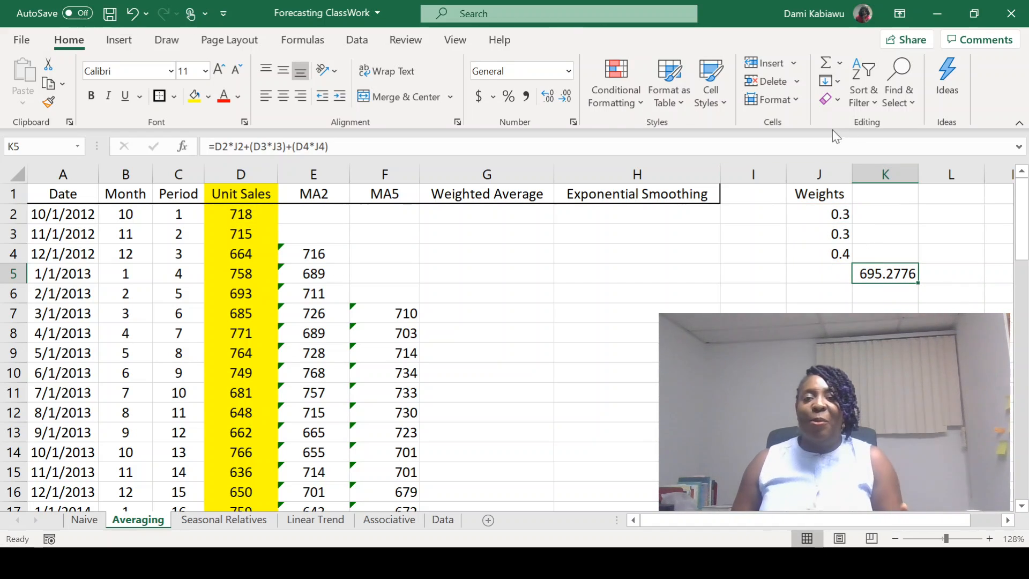
pyautogui.click(565, 97)
pyautogui.click(565, 97)
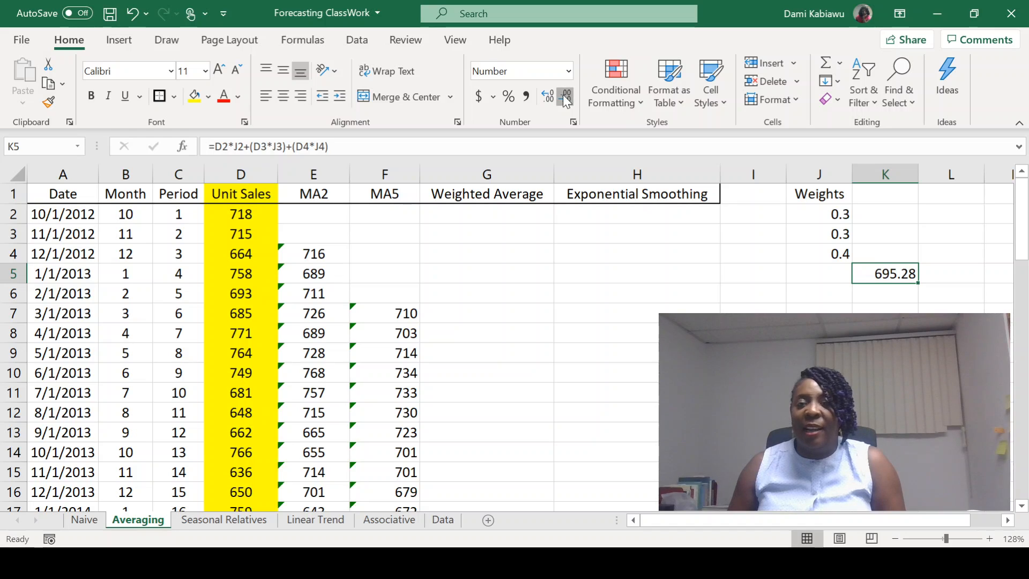
pyautogui.click(565, 97)
pyautogui.click(565, 97)
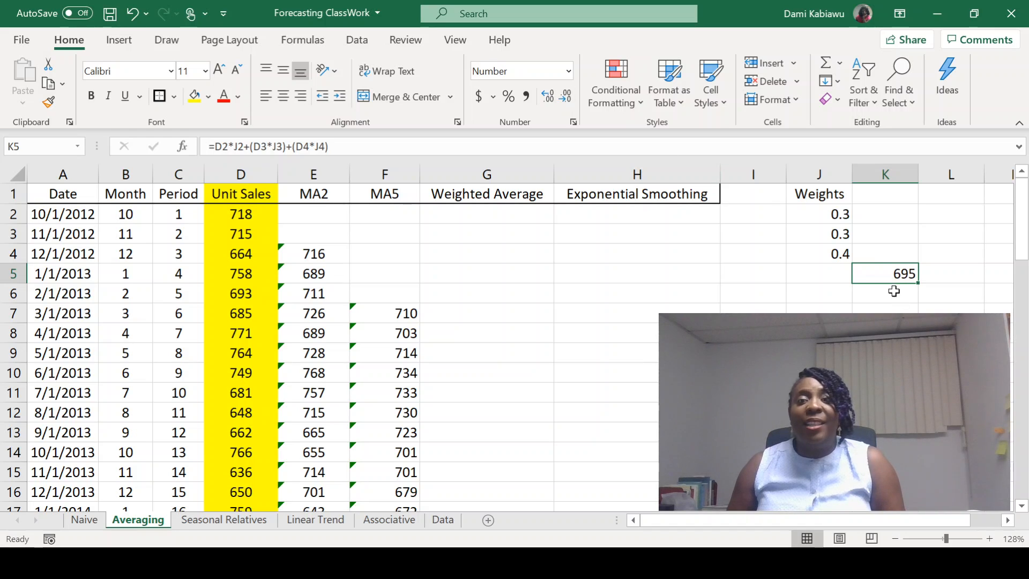
# Examine the K5 formula, the empty Weighted Average cells from G5 down, the Unit Sales values in D2:D4 and the weights in J2:J4.
pyautogui.doubleClick(881, 272)
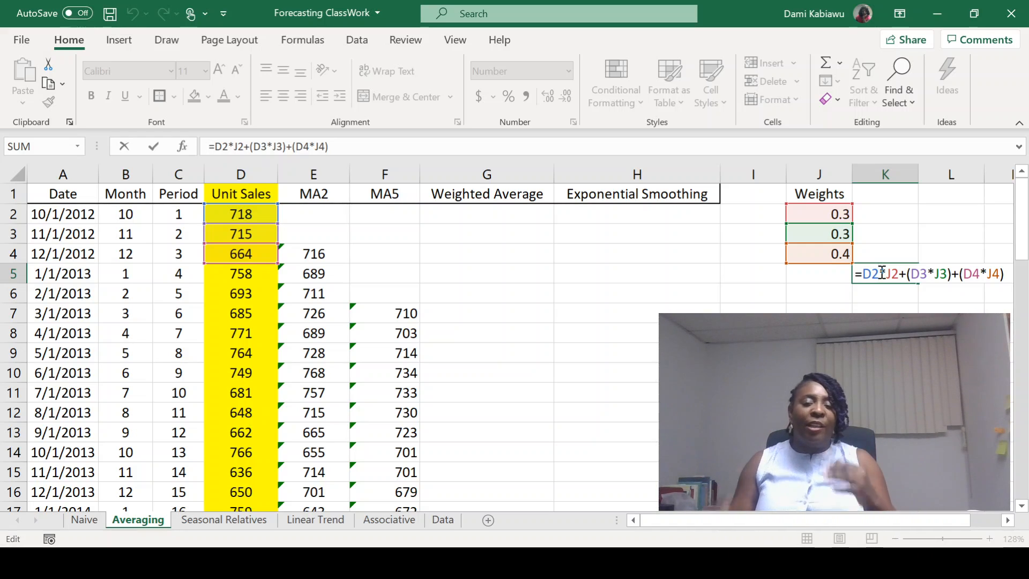
pyautogui.press('Return')
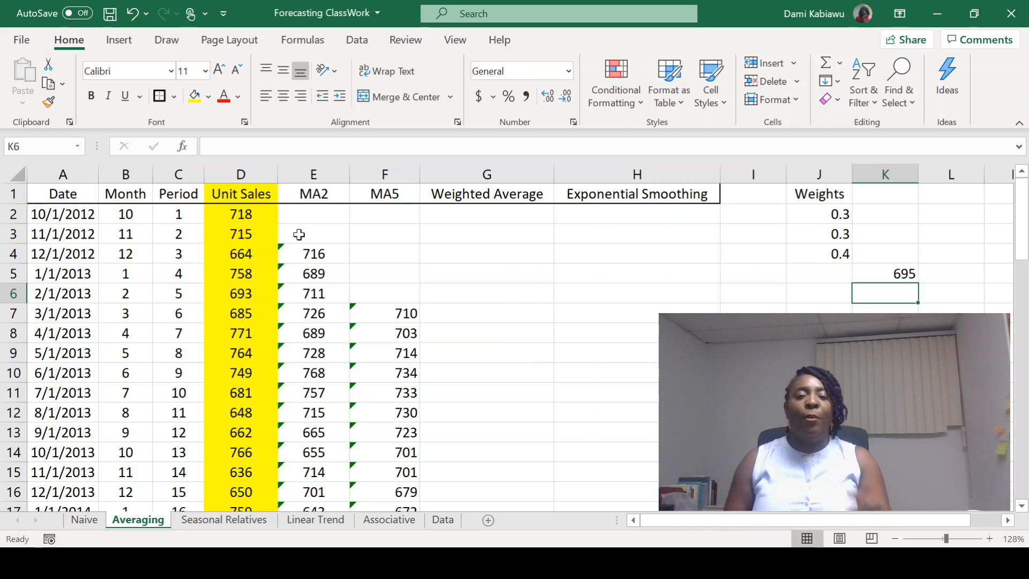
pyautogui.click(888, 272)
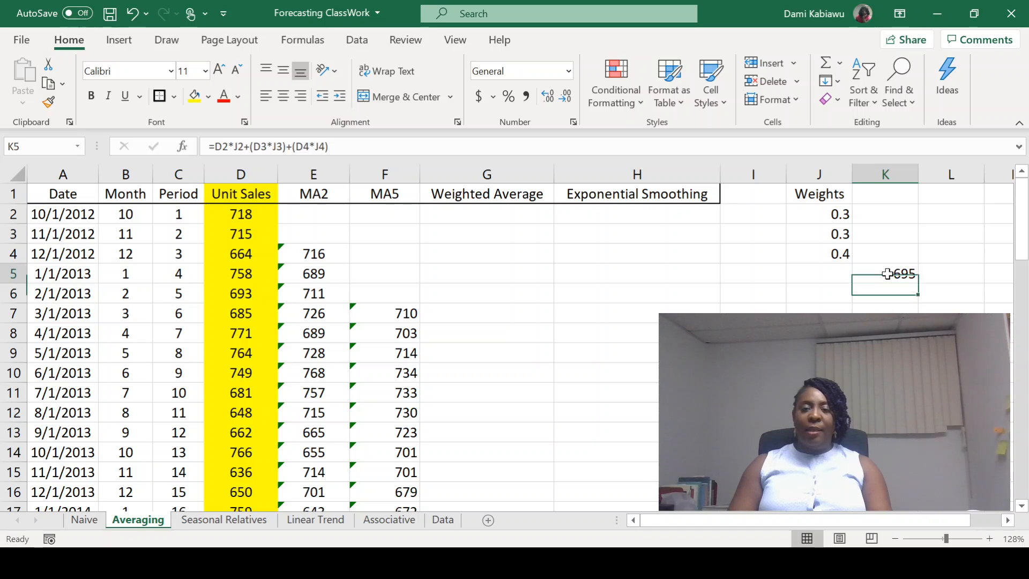
pyautogui.click(508, 273)
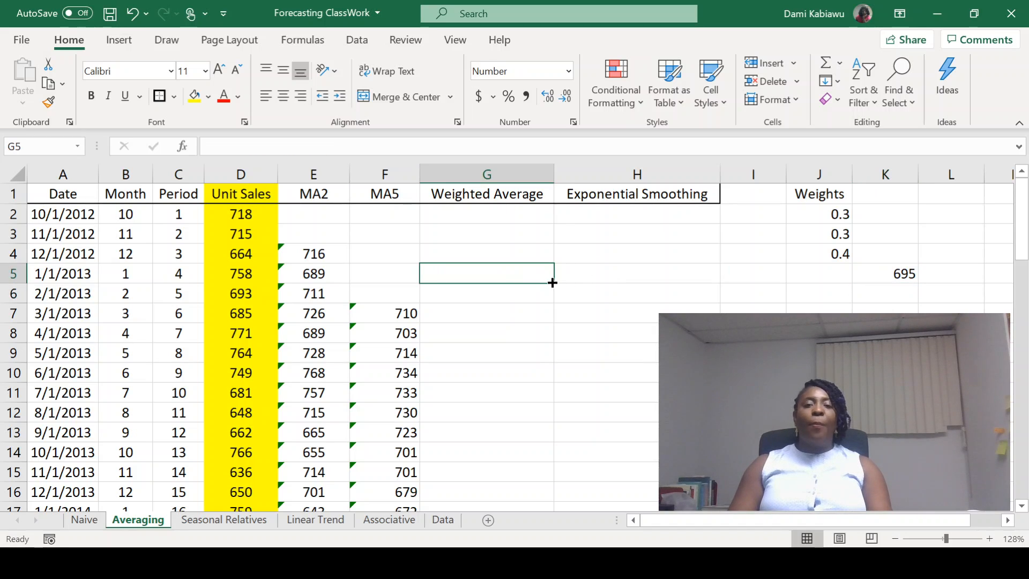
pyautogui.moveTo(553, 283); pyautogui.dragTo(552, 500)
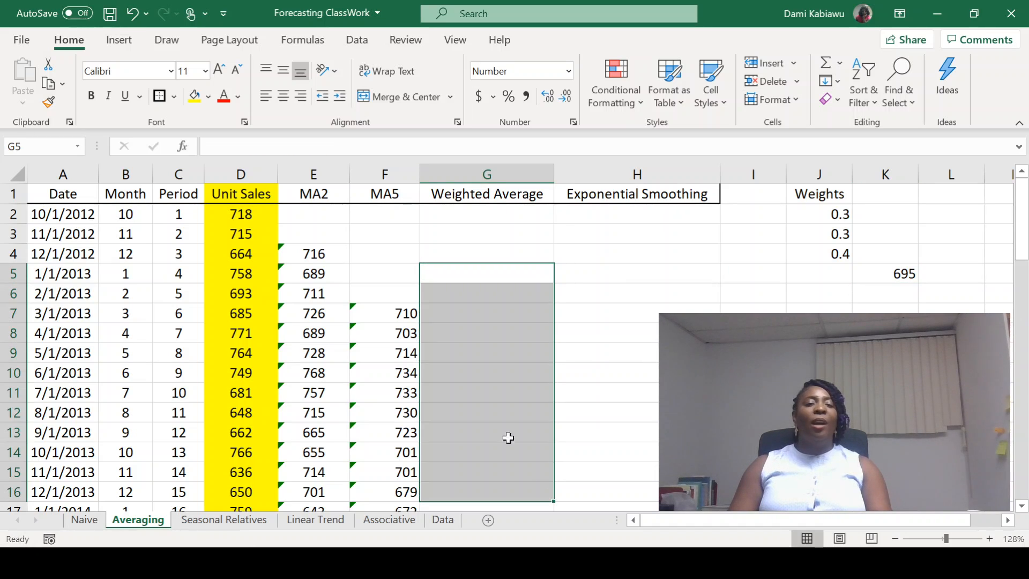
pyautogui.click(231, 213)
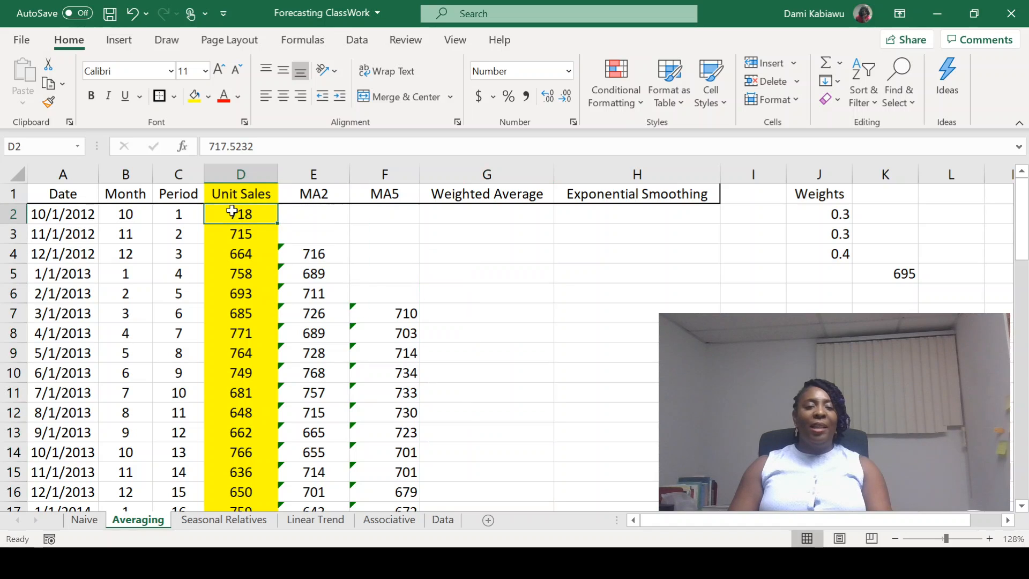
pyautogui.moveTo(231, 214); pyautogui.dragTo(230, 253)
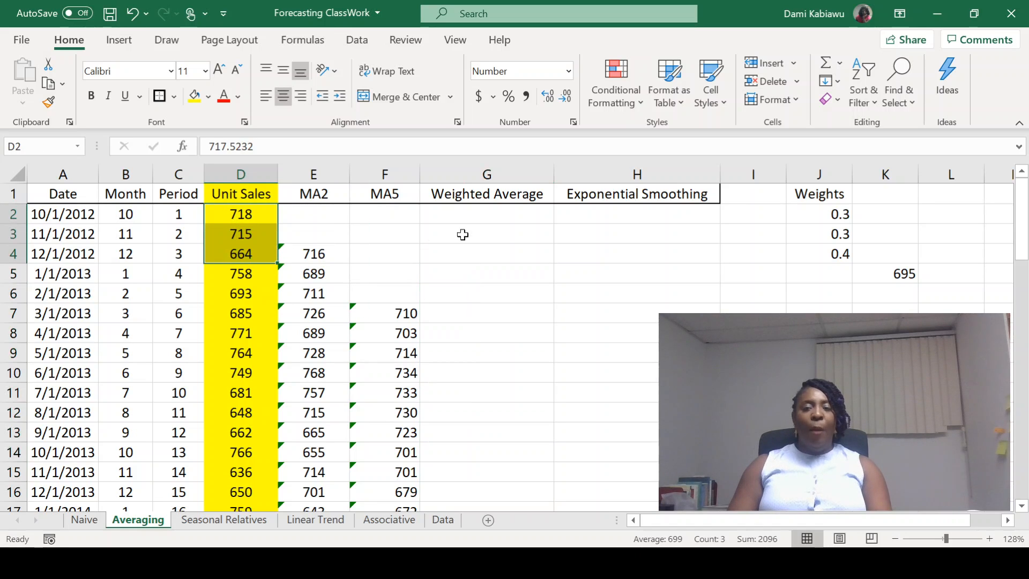
pyautogui.click(830, 212)
pyautogui.moveTo(830, 229); pyautogui.dragTo(810, 253)
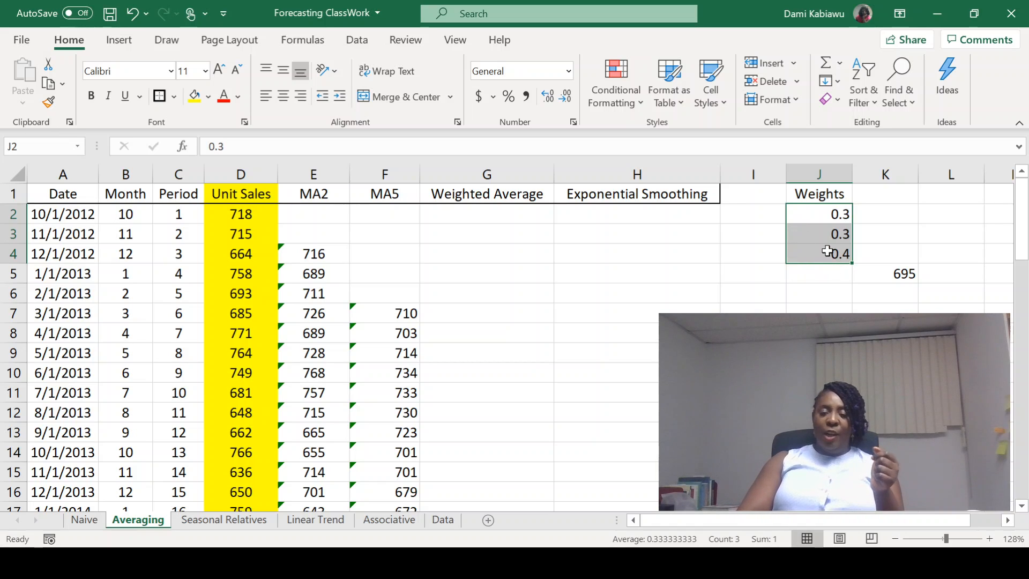
pyautogui.doubleClick(895, 274)
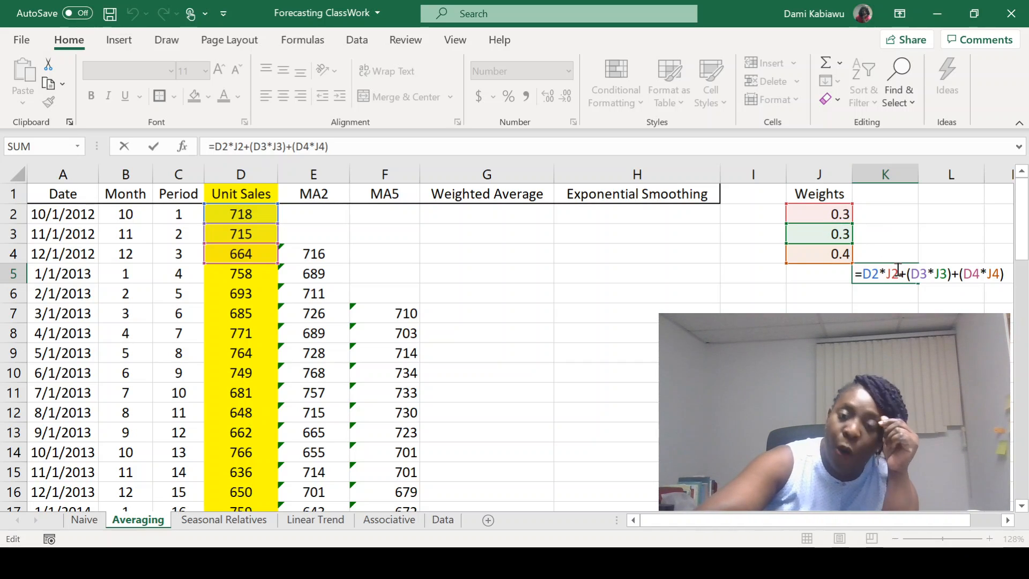
pyautogui.press('F4')
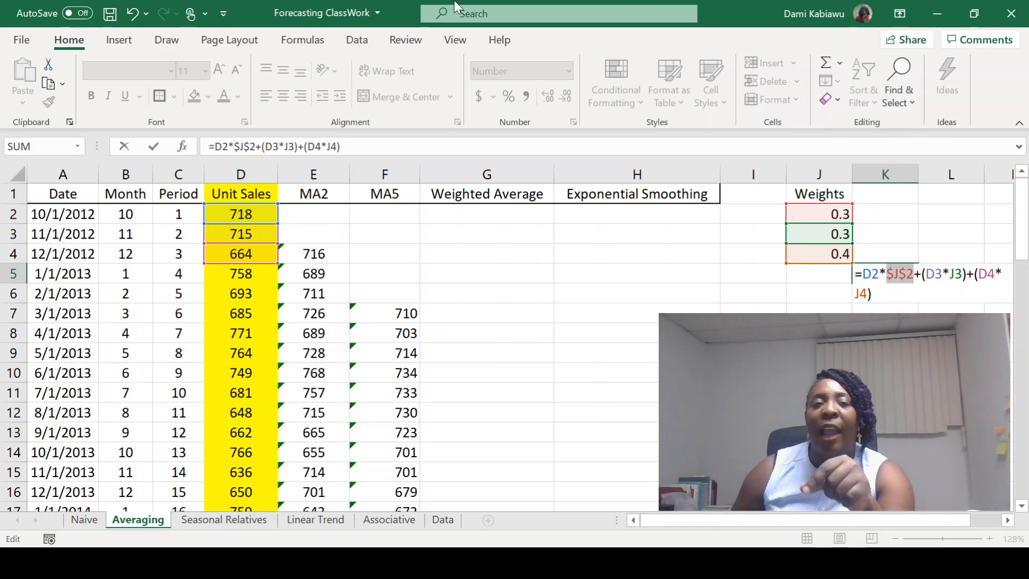
pyautogui.click(132, 13)
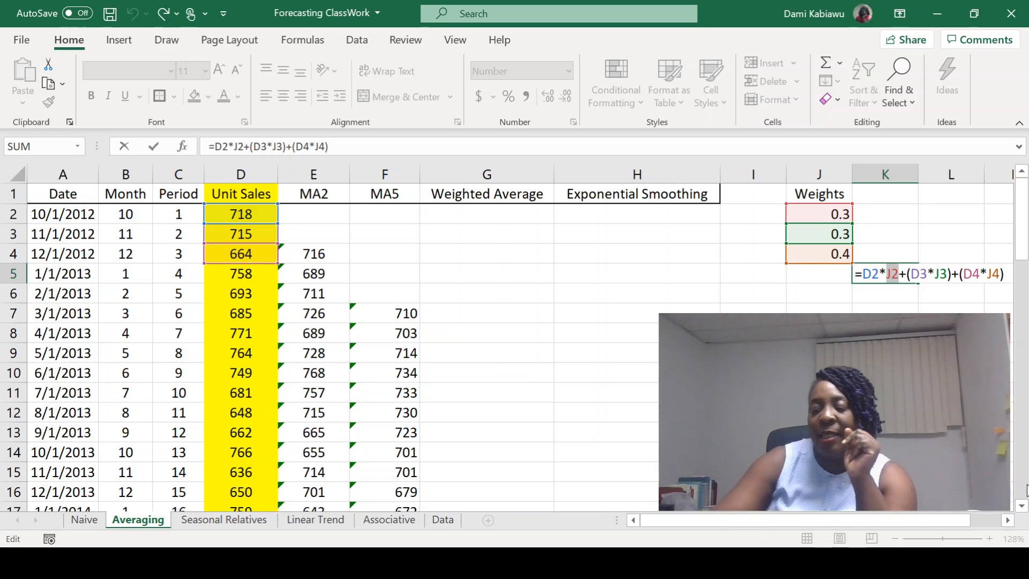
pyautogui.press('Return')
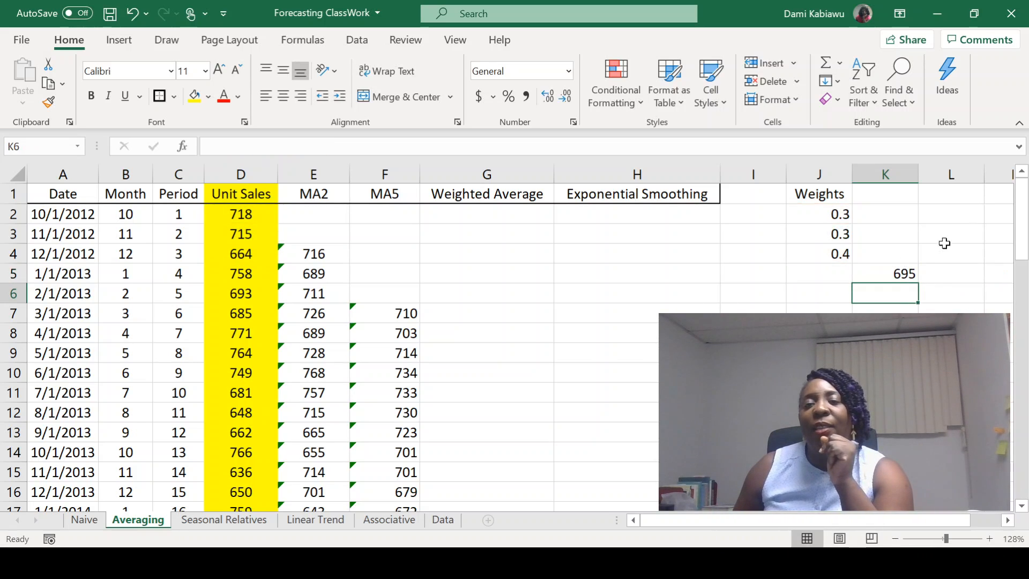
# Try filling the K5 formula with its relative weight references down to K6, inspect the copied references, and clear K6.
pyautogui.click(903, 273)
pyautogui.moveTo(917, 282); pyautogui.dragTo(917, 301)
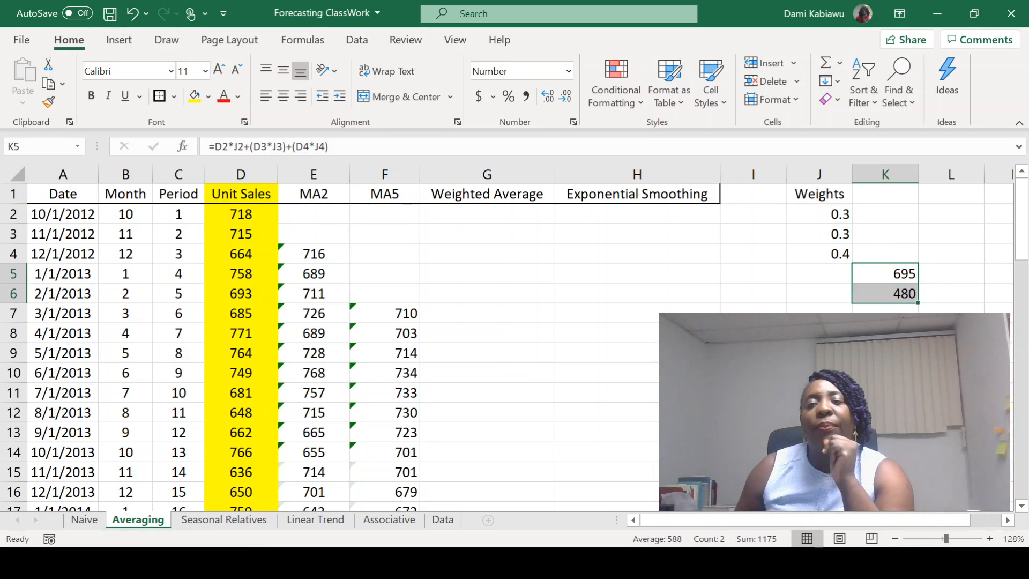
pyautogui.doubleClick(909, 294)
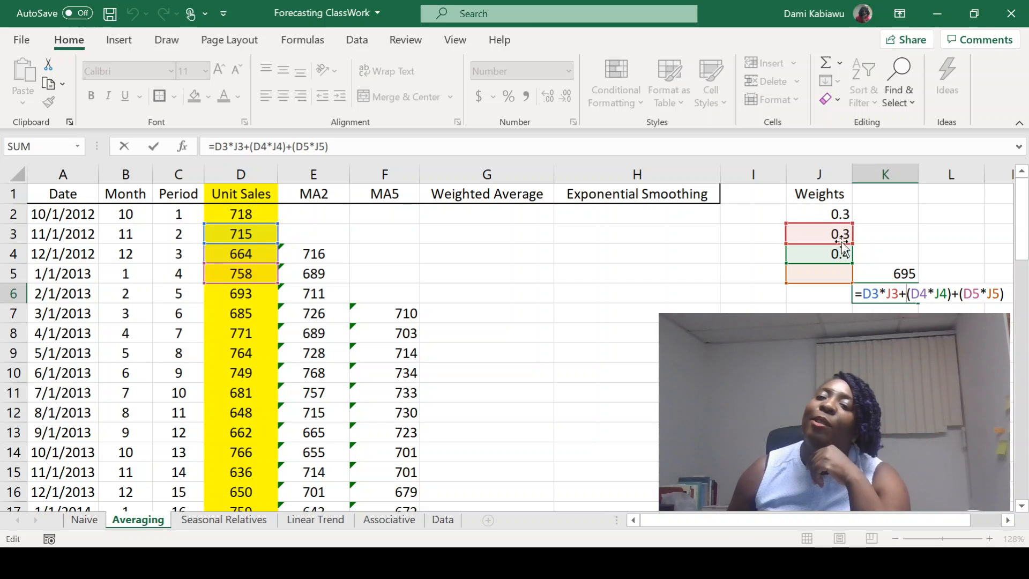
pyautogui.press('Return')
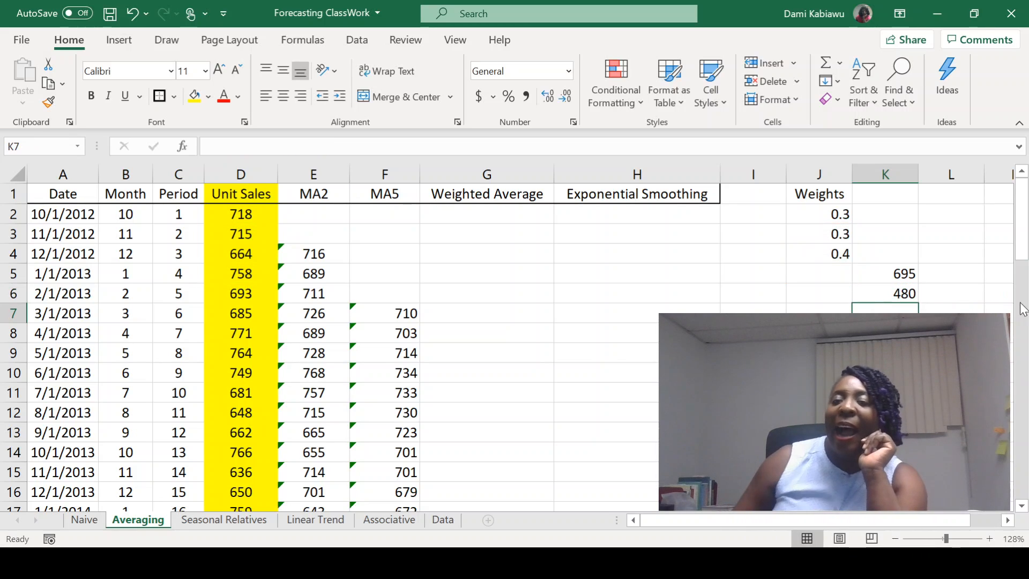
pyautogui.click(847, 293)
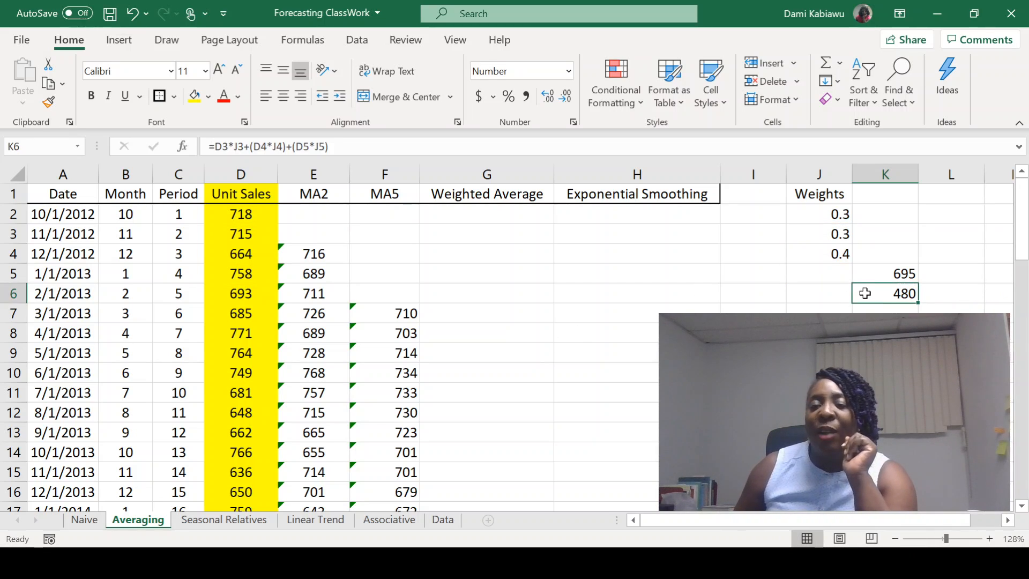
pyautogui.press('Delete')
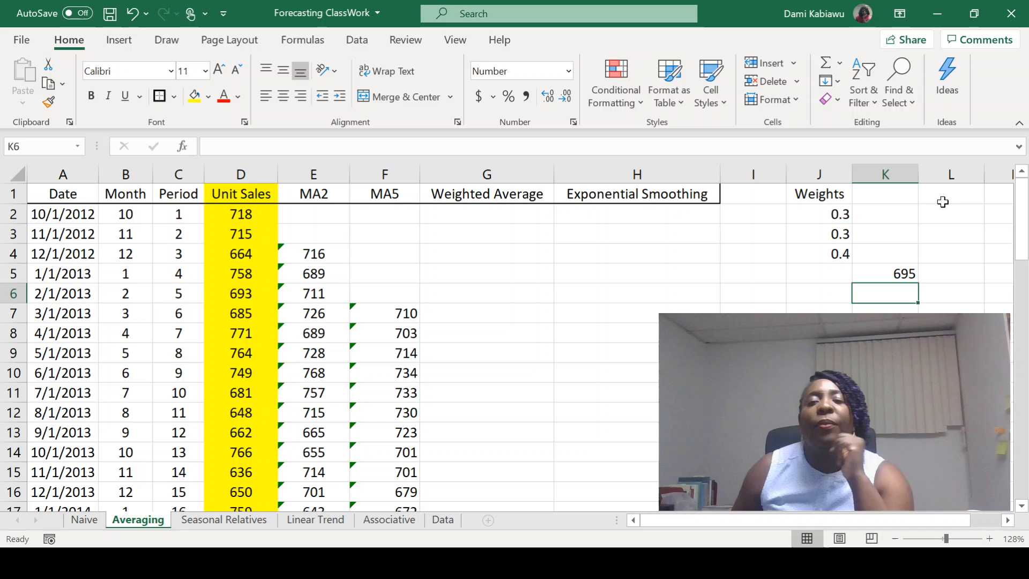
# Make the weight references in the K5 formula absolute, giving =D2*$J$2+(D3*$J$3)+(D4*$J$4).
pyautogui.click(889, 273)
pyautogui.doubleClick(893, 274)
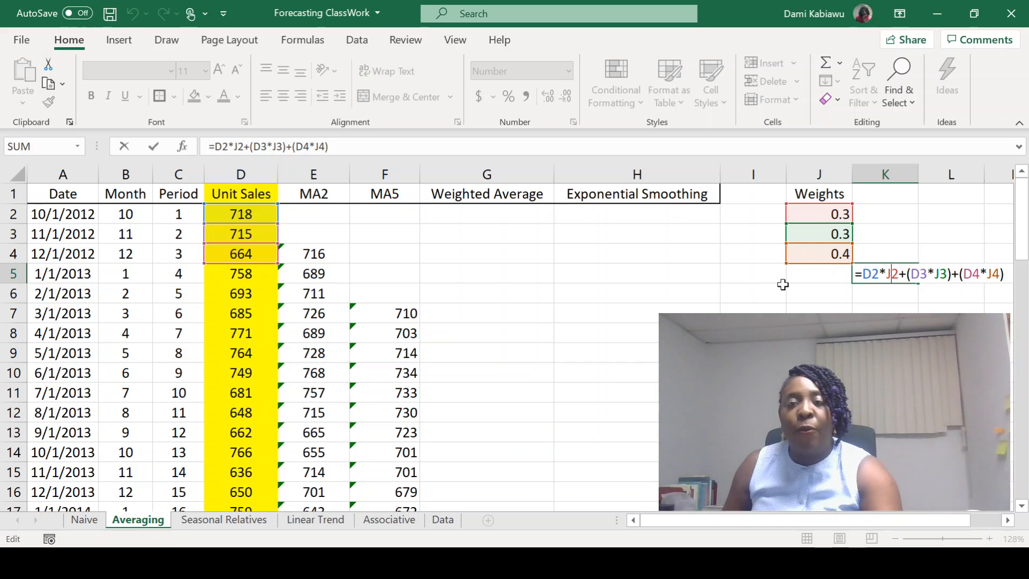
pyautogui.press('F4')
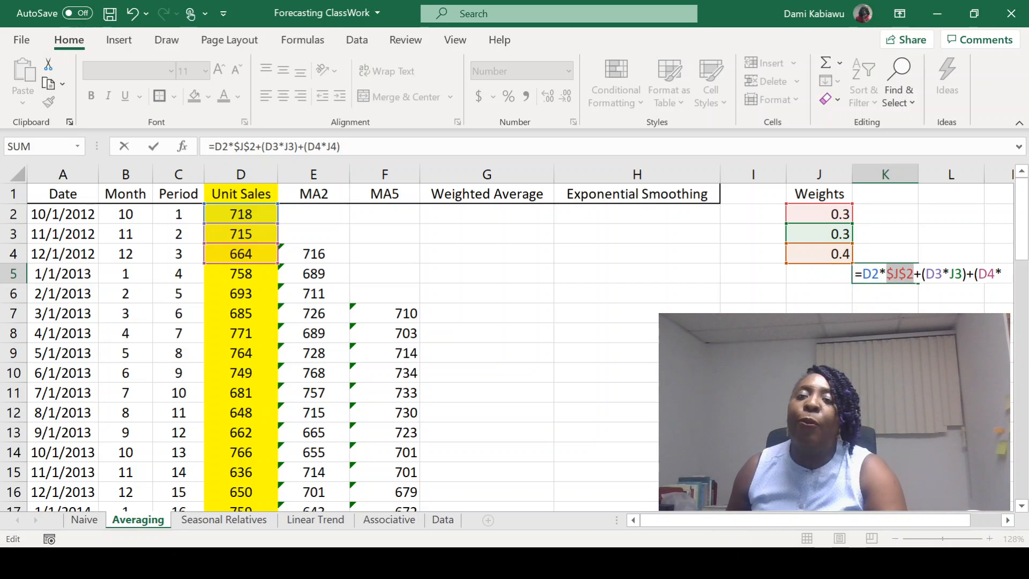
pyautogui.press('F4')
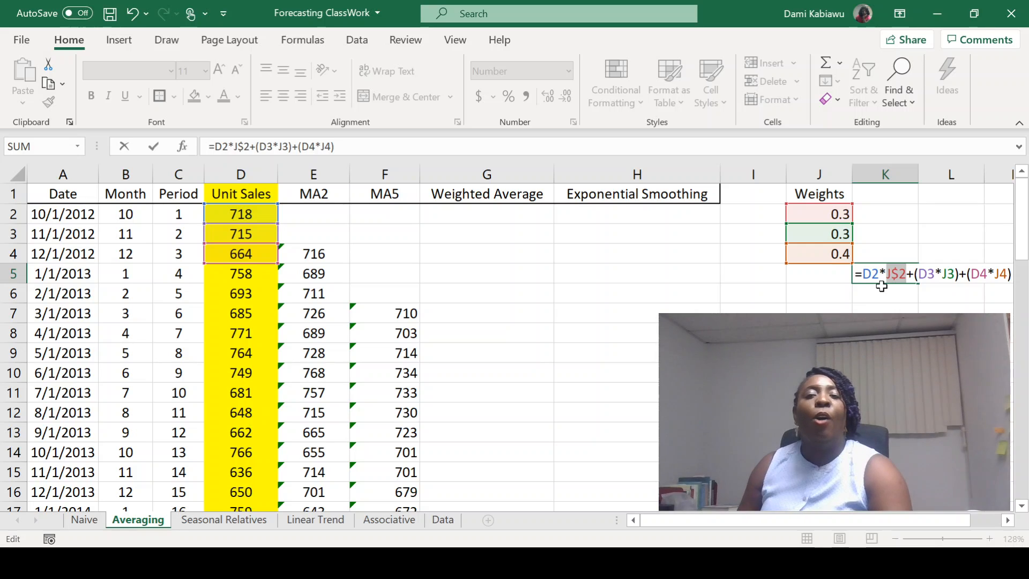
pyautogui.press('F4')
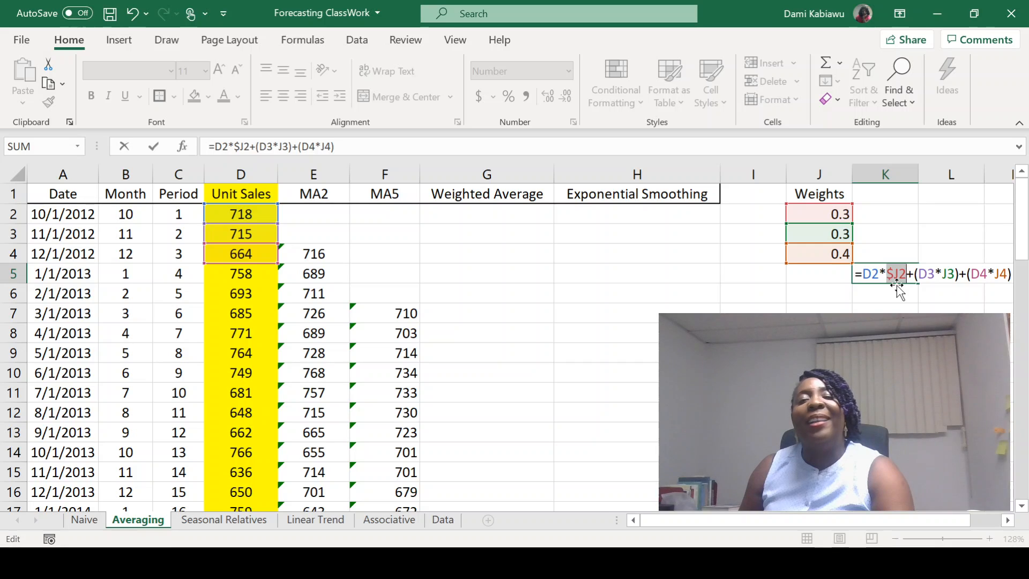
pyautogui.press('F4')
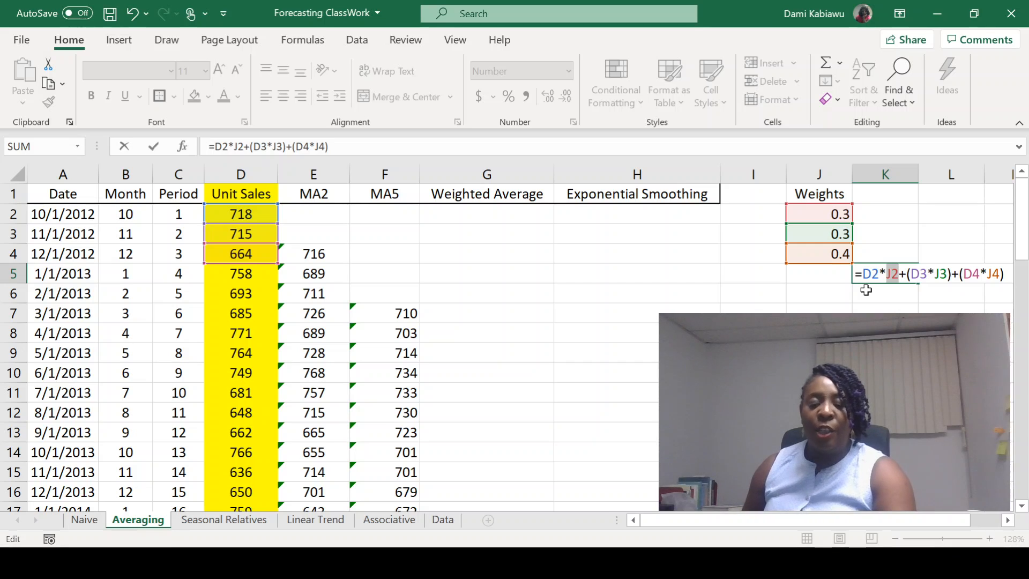
pyautogui.press('F4')
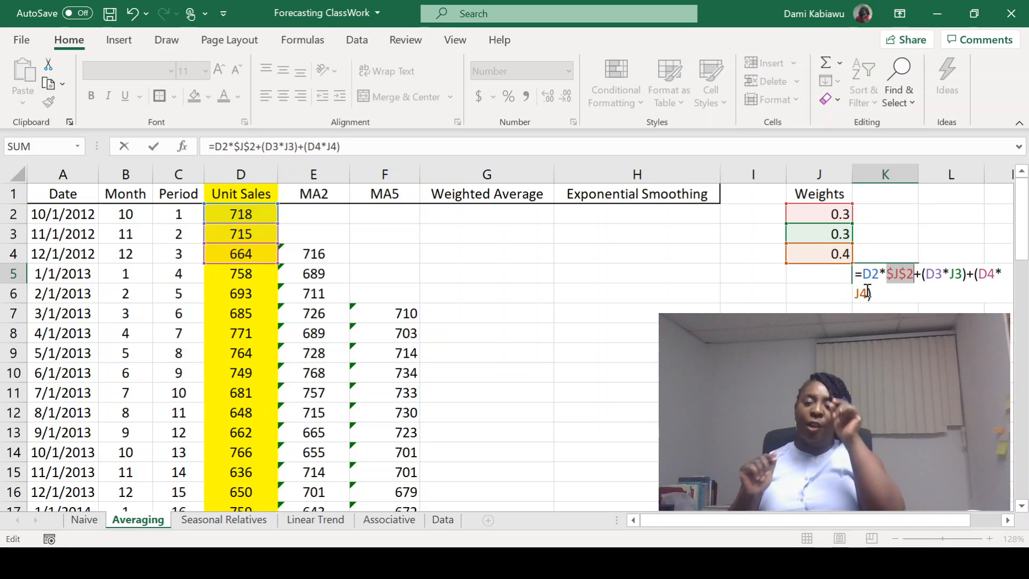
pyautogui.click(957, 274)
pyautogui.press('F4')
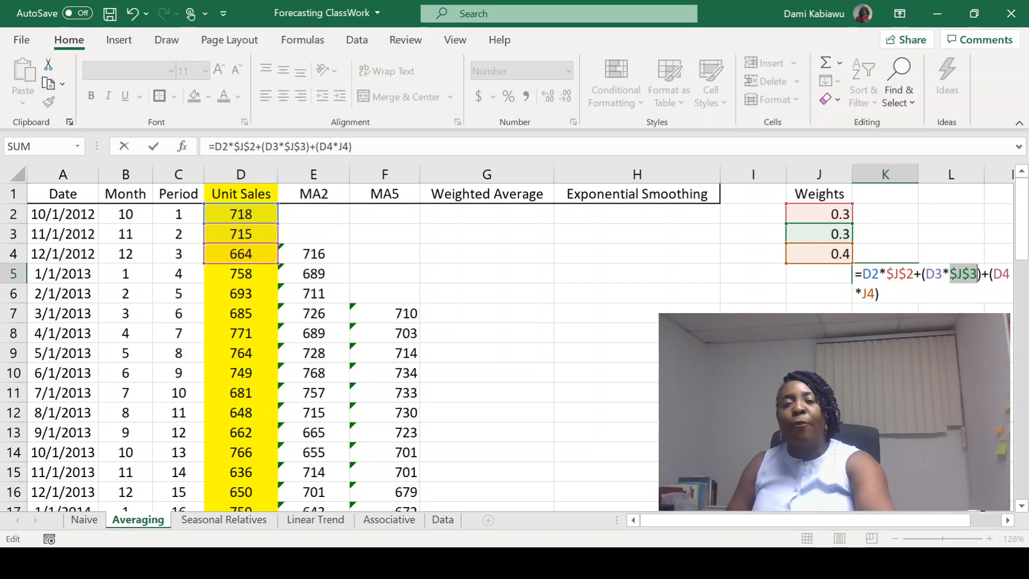
pyautogui.click(875, 294)
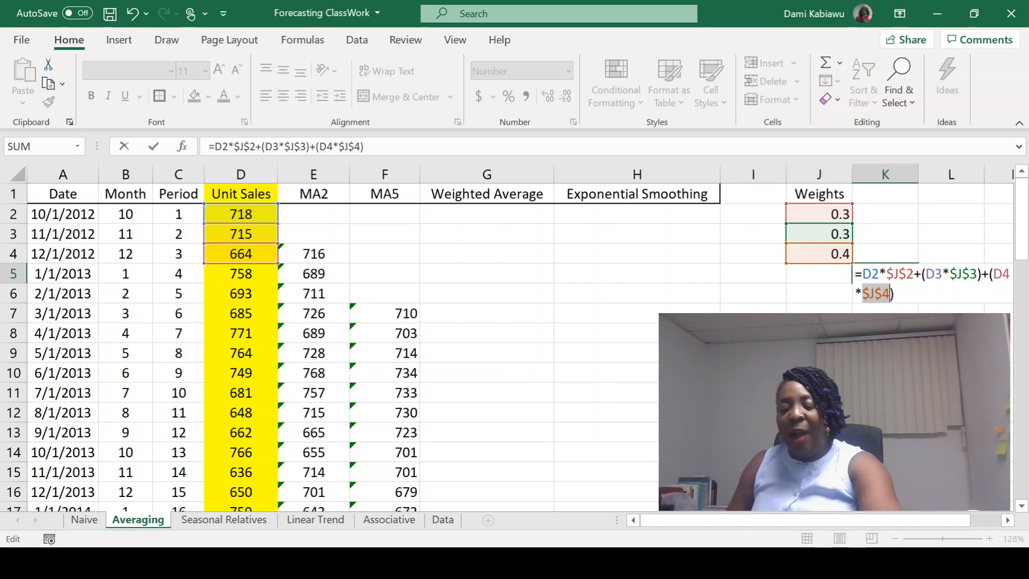
pyautogui.press('Return')
# Fill the weighted average formula from K5 down to K12 and check the cell references in K6.
pyautogui.click(893, 277)
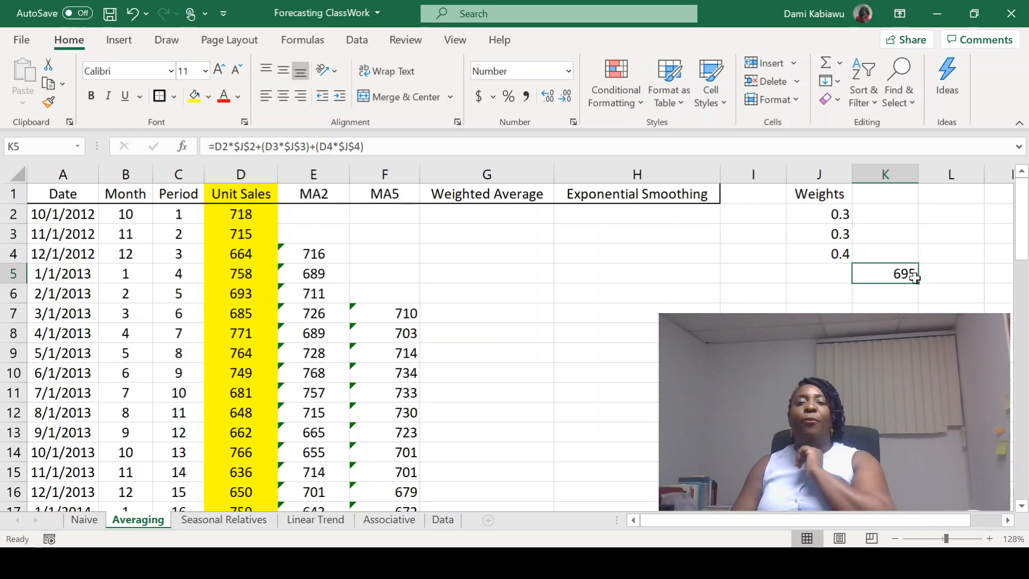
pyautogui.moveTo(918, 283); pyautogui.dragTo(914, 306)
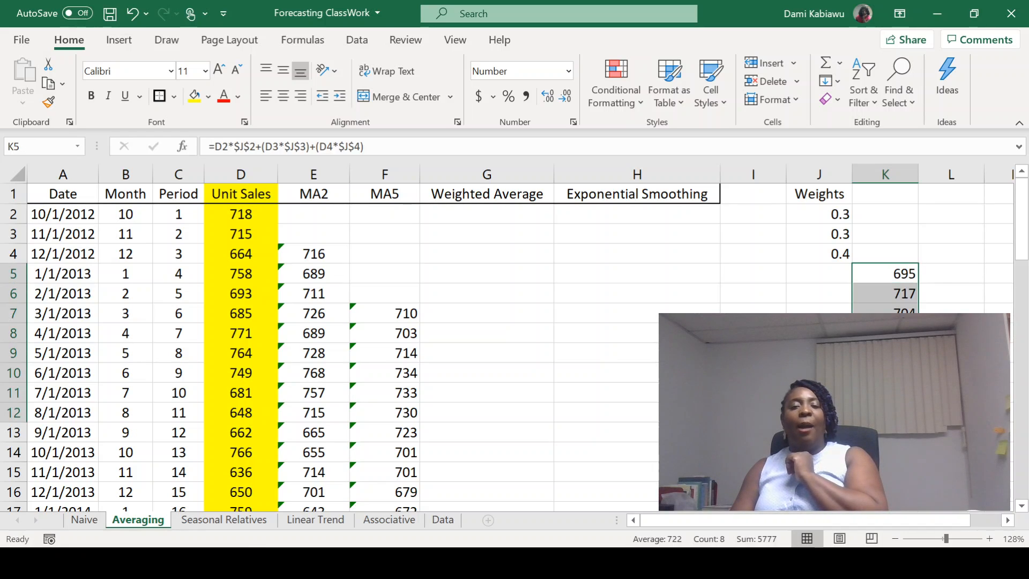
pyautogui.doubleClick(902, 293)
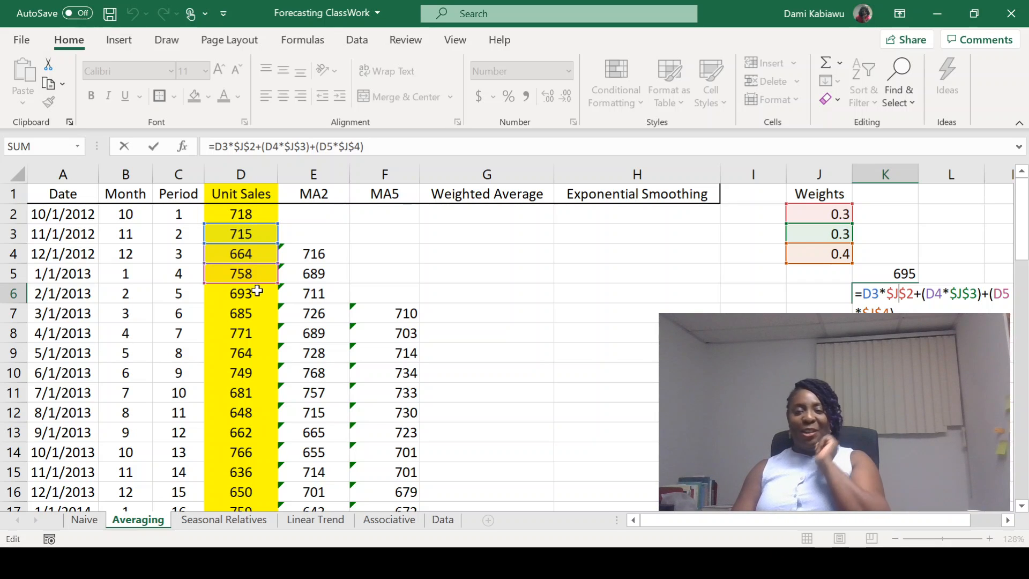
pyautogui.press('Return')
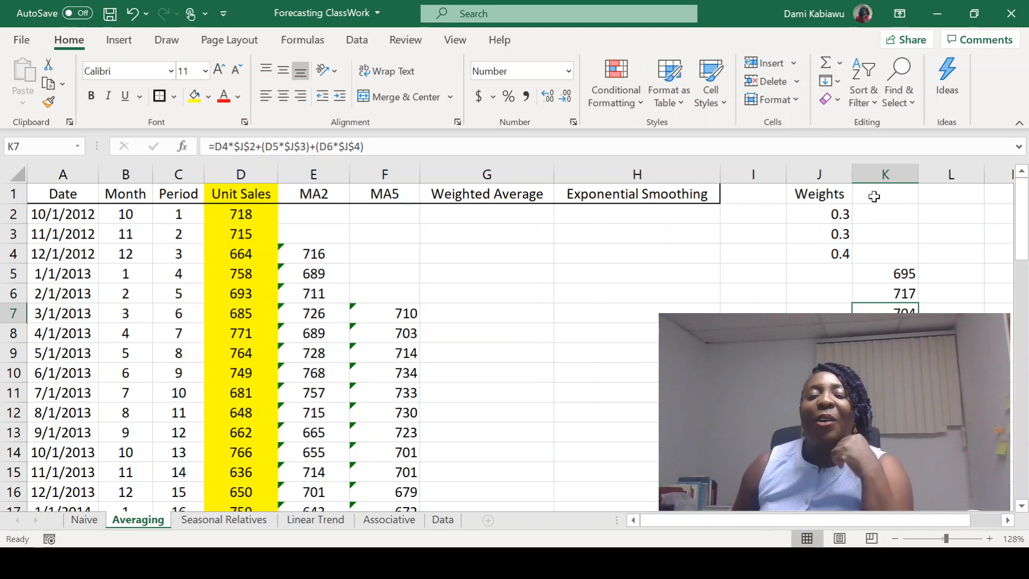
# Enter the weighted average formula =SUMPRODUCT(D2:D4,$J$2:$J$4) in cell L5.
pyautogui.click(962, 274)
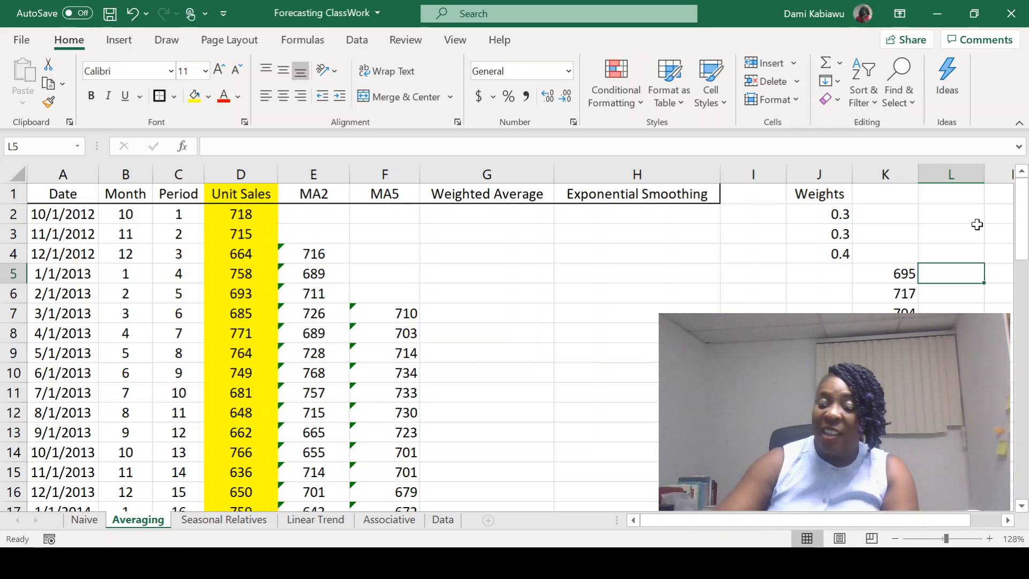
pyautogui.write('=')
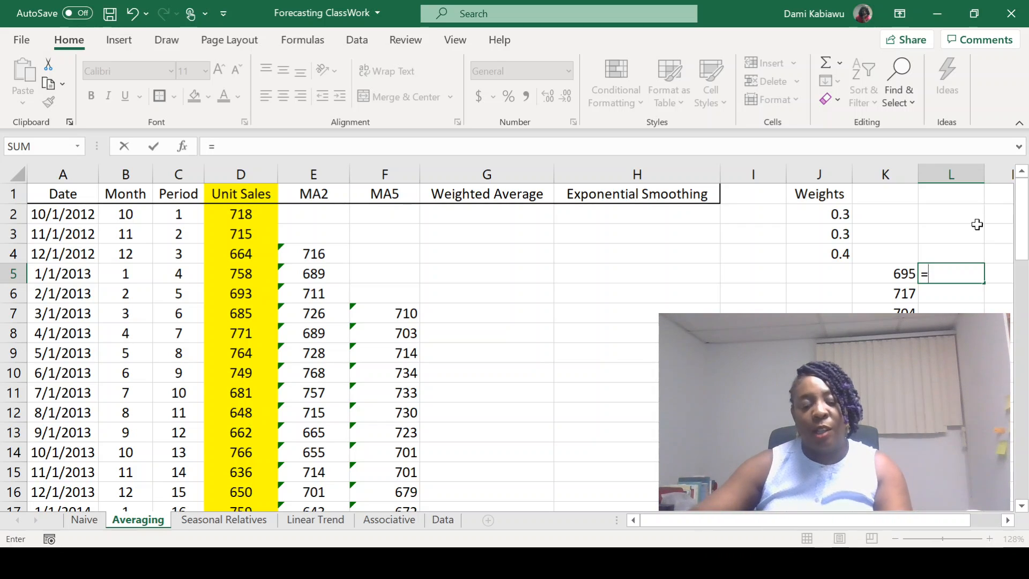
pyautogui.write('sum')
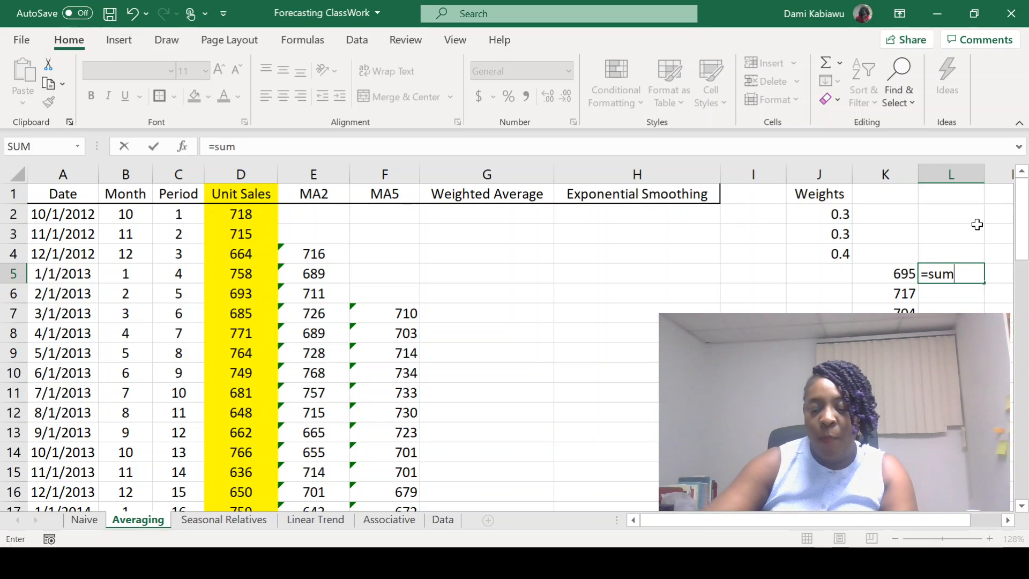
pyautogui.write('pro')
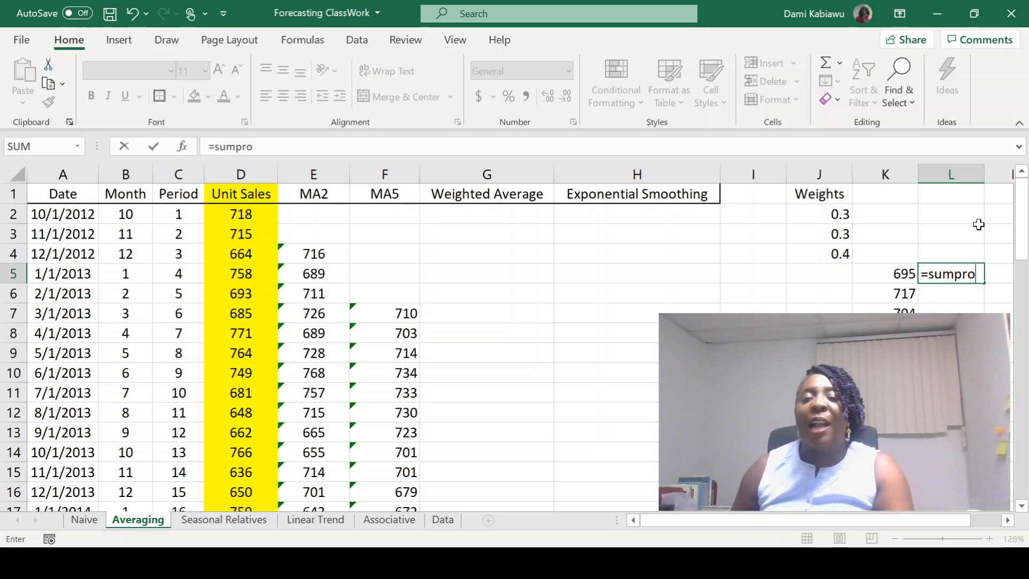
pyautogui.press('Tab')
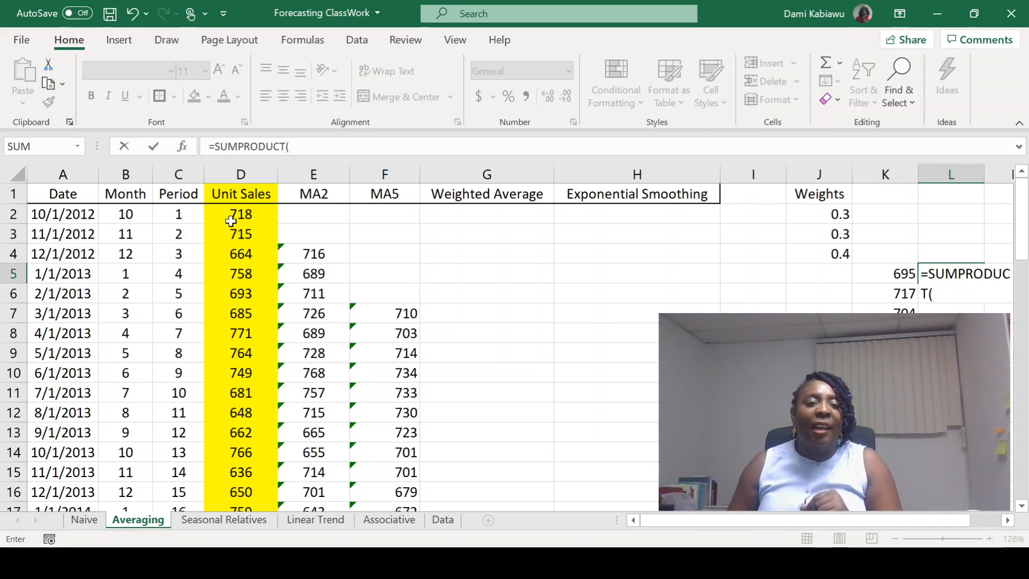
pyautogui.click(239, 221)
pyautogui.moveTo(240, 221); pyautogui.dragTo(241, 252)
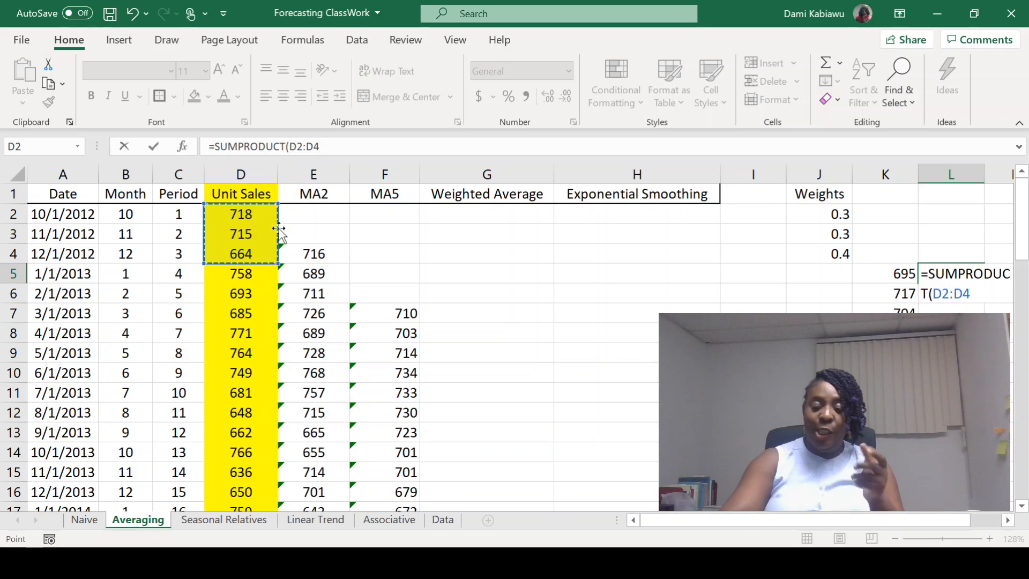
pyautogui.write(',')
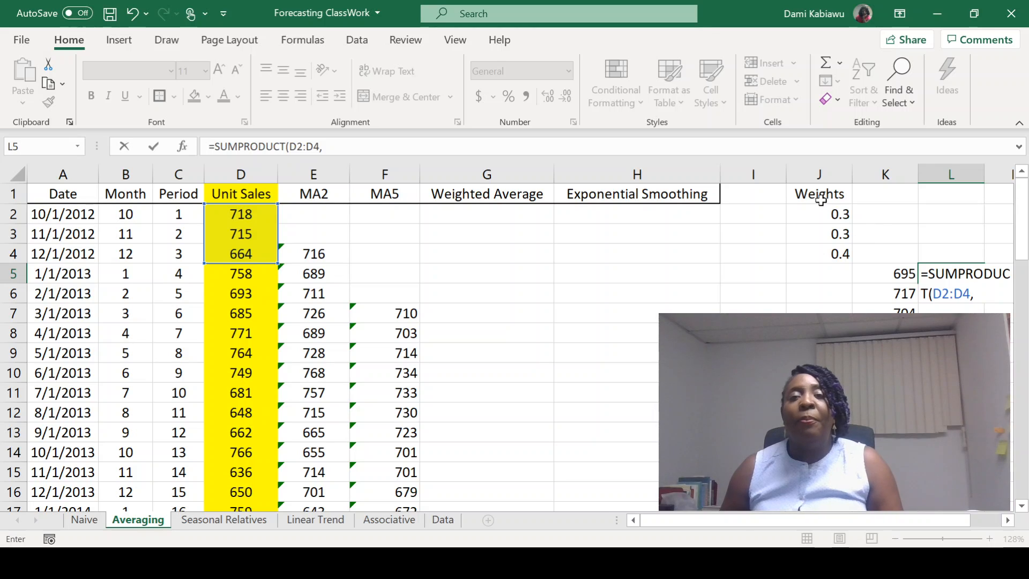
pyautogui.moveTo(833, 214); pyautogui.dragTo(830, 247)
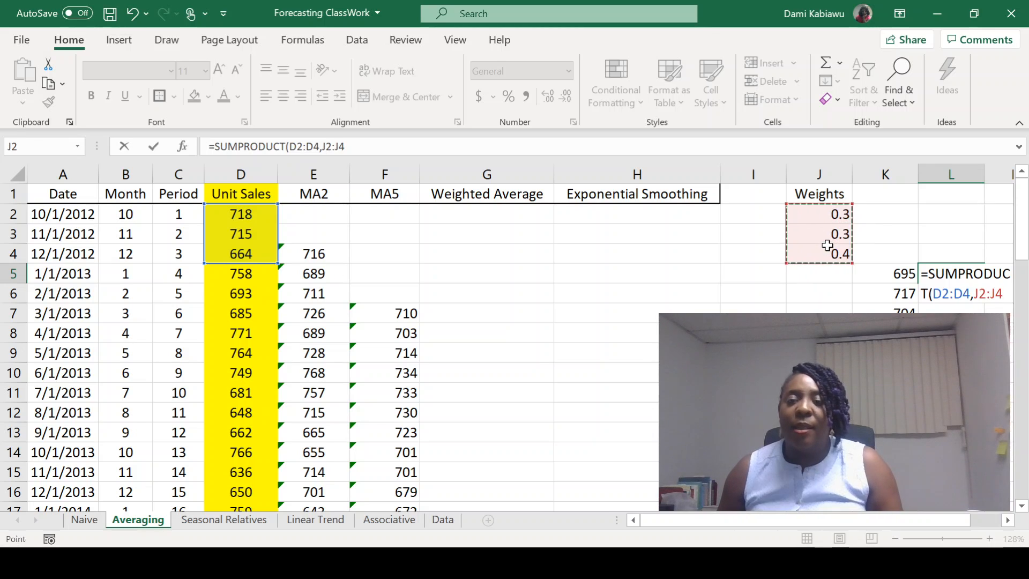
pyautogui.press('F4')
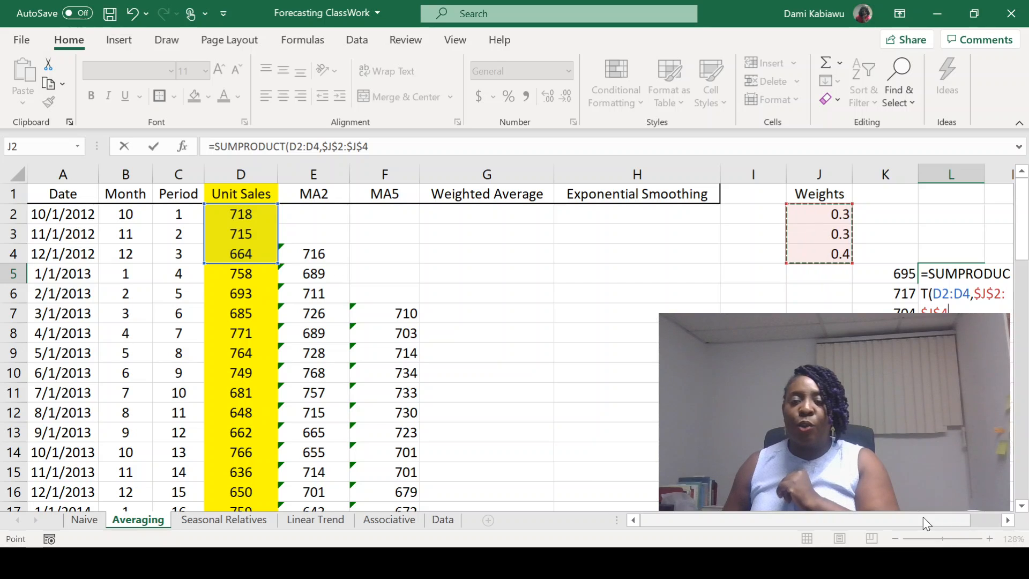
pyautogui.moveTo(923, 518); pyautogui.dragTo(993, 526)
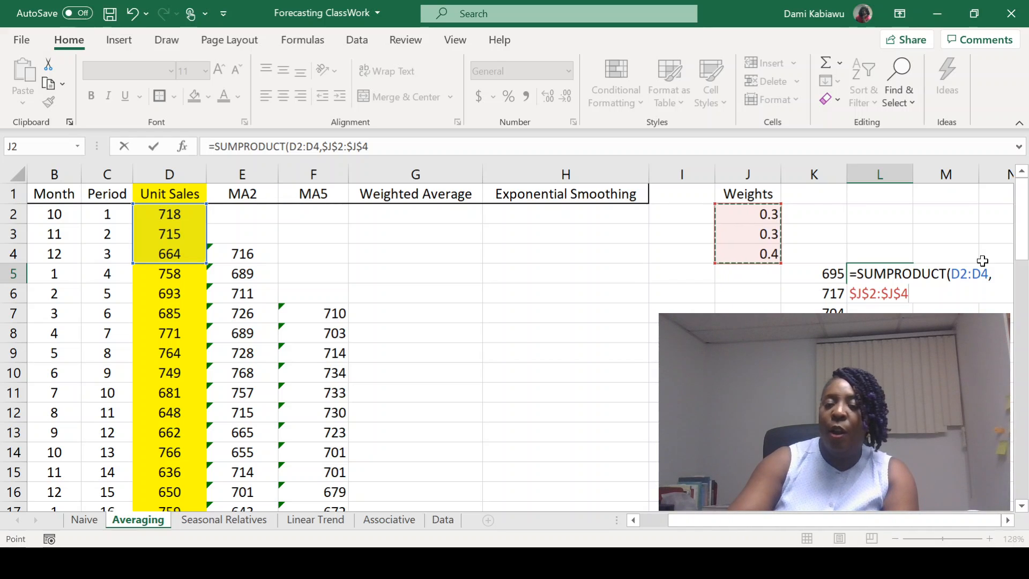
pyautogui.press('Return')
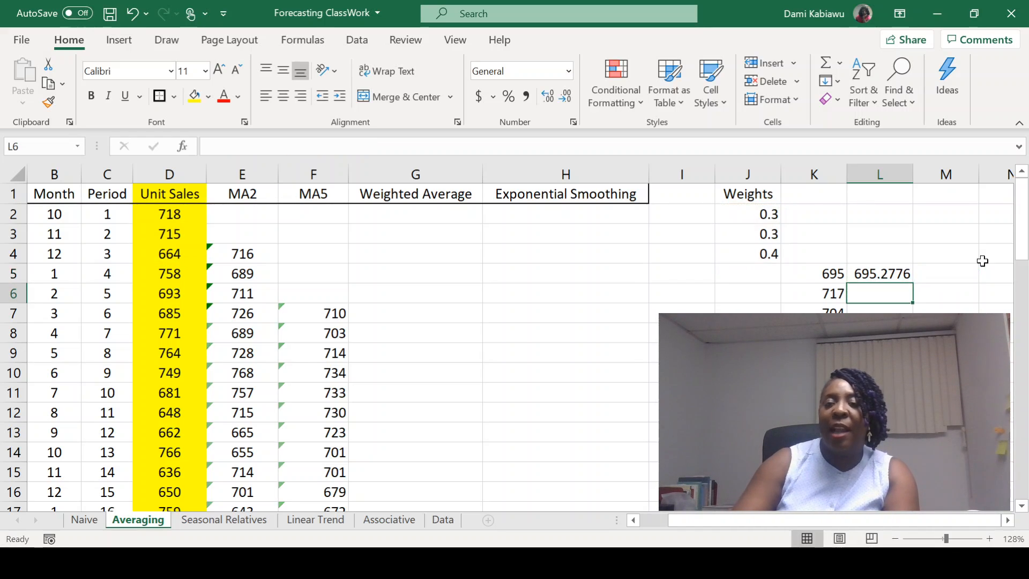
# Format the L5 result with no decimal places and fill its formula down to L12.
pyautogui.click(884, 278)
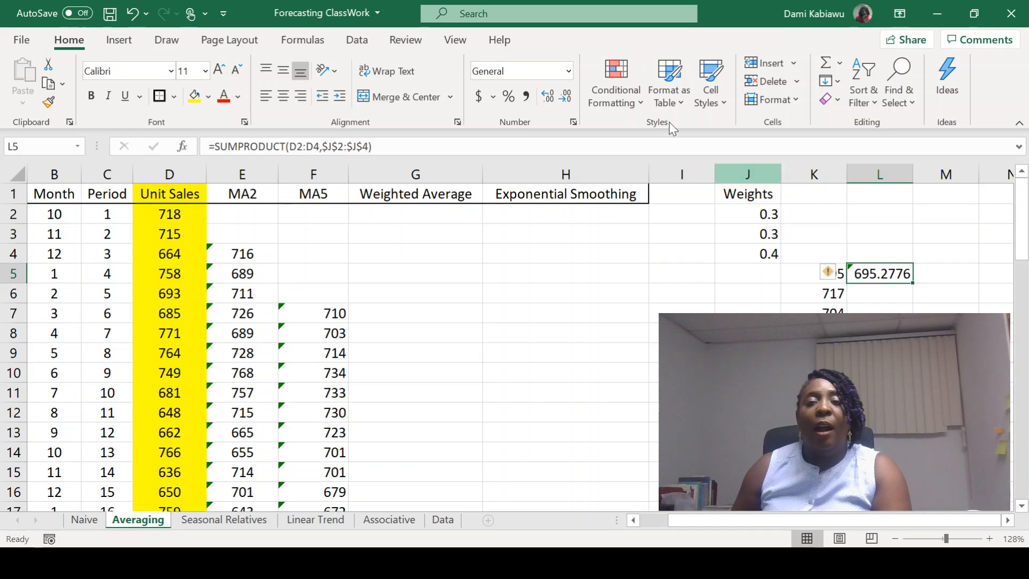
pyautogui.click(566, 98)
pyautogui.click(566, 98)
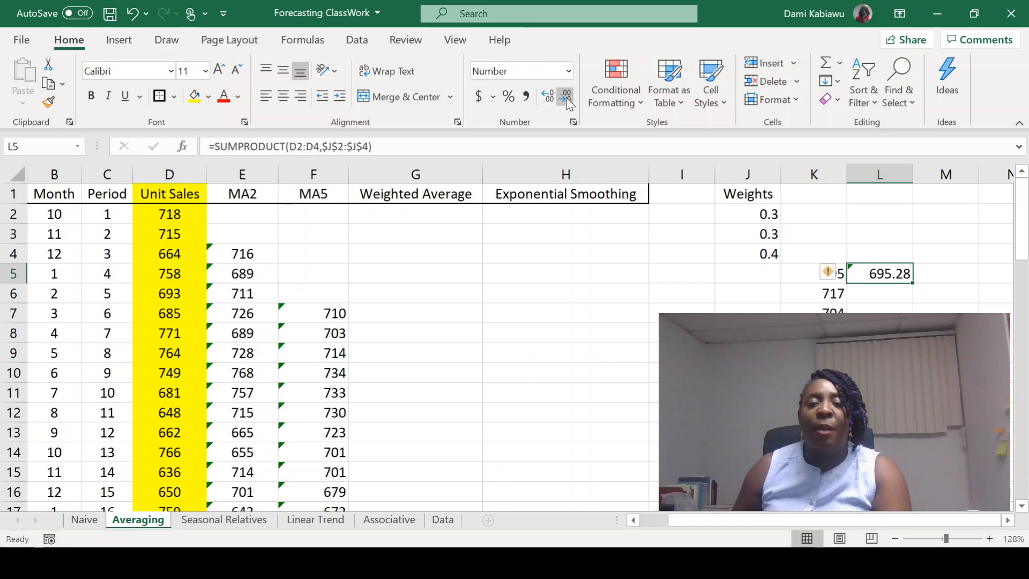
pyautogui.click(566, 98)
pyautogui.click(566, 98)
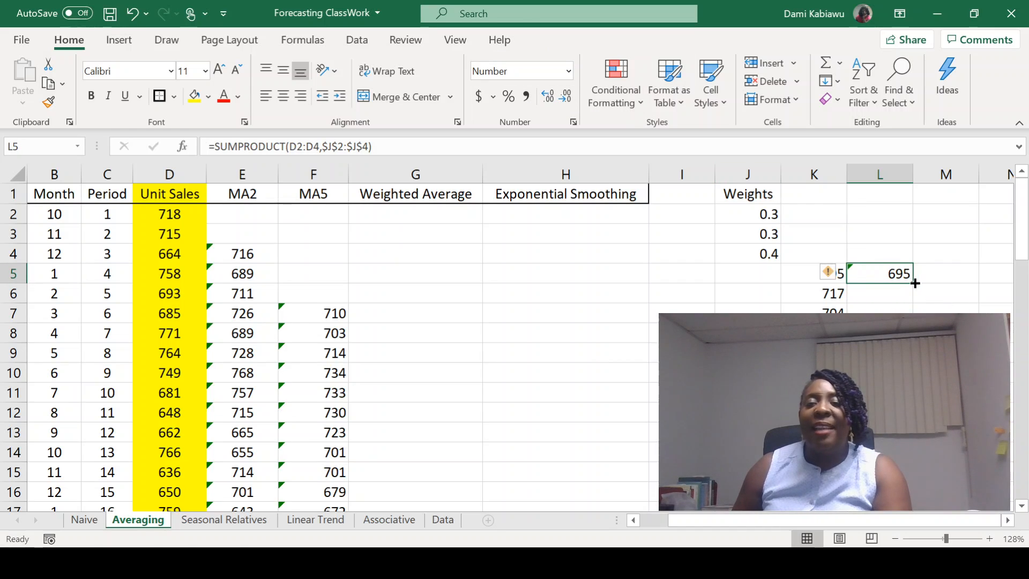
pyautogui.moveTo(914, 283); pyautogui.dragTo(914, 413)
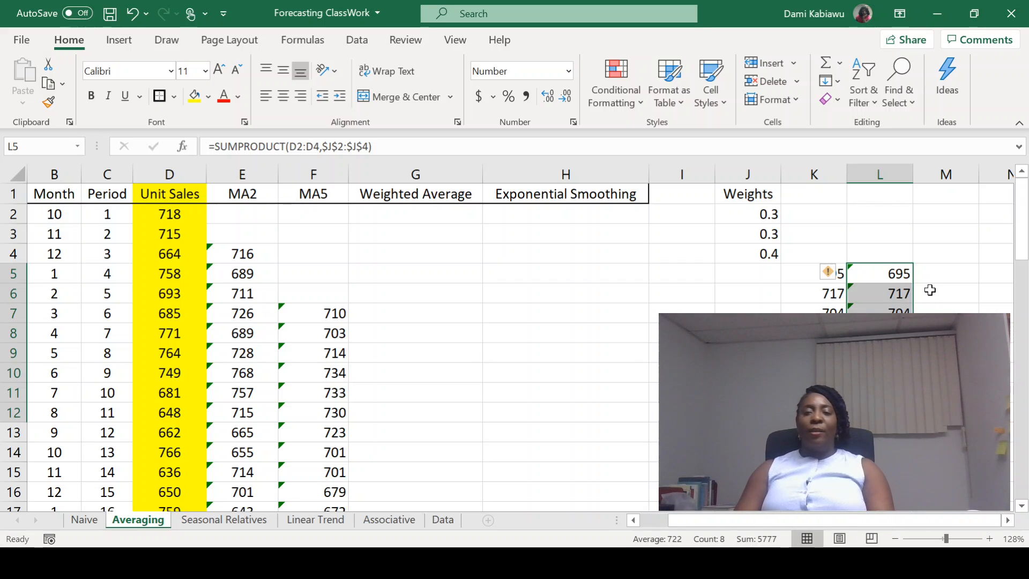
pyautogui.click(920, 273)
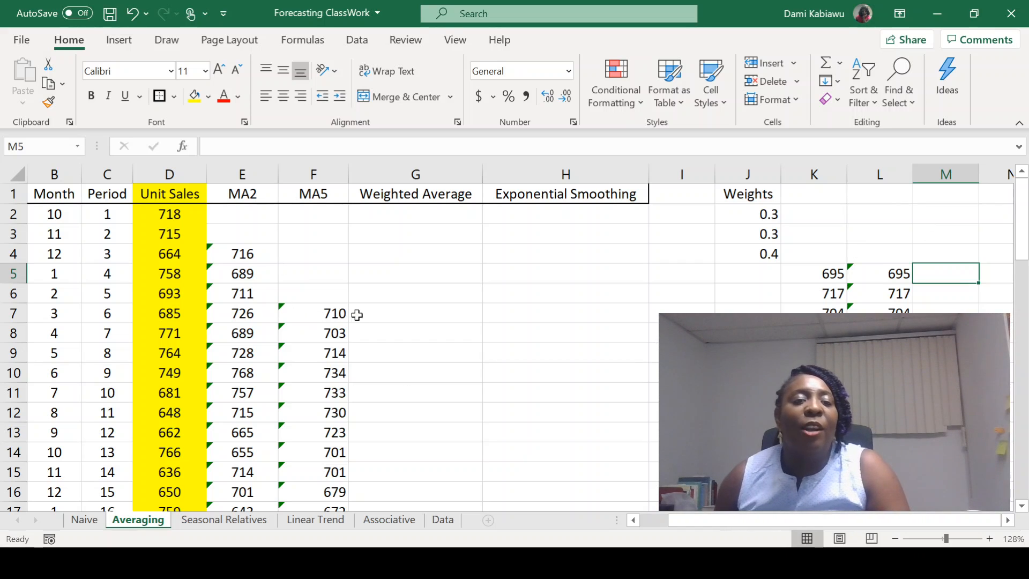
# Start a SUMPRODUCT formula in G5 of the Weighted Average column using the sales range D2:D4 and the weights range J2:J4.
pyautogui.click(458, 199)
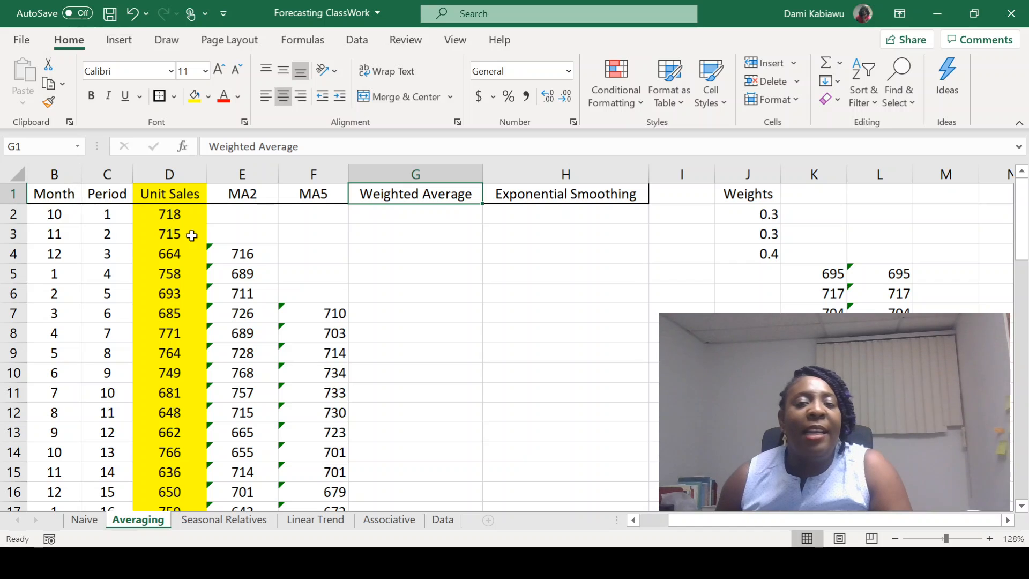
pyautogui.moveTo(179, 215); pyautogui.dragTo(184, 257)
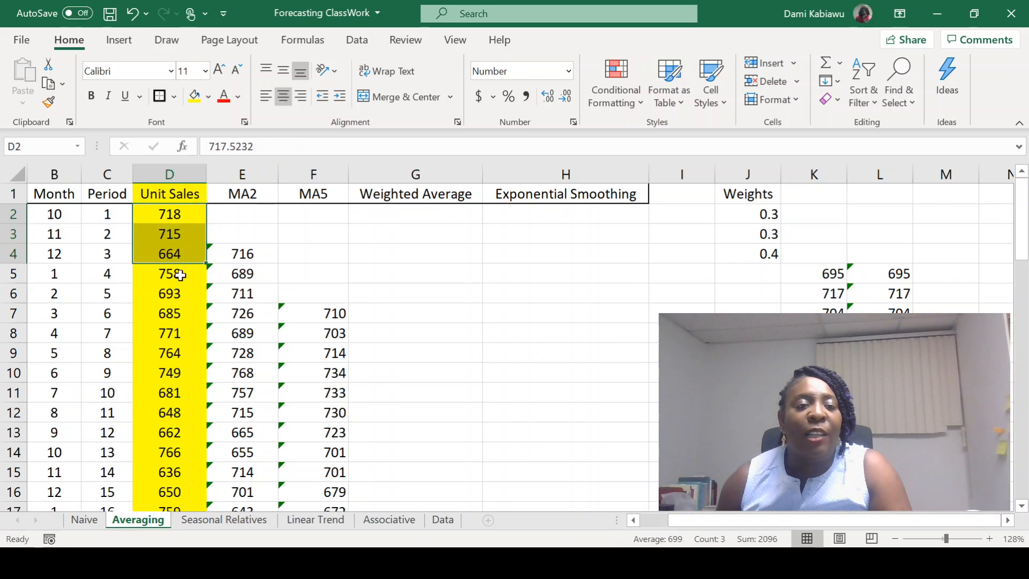
pyautogui.click(406, 276)
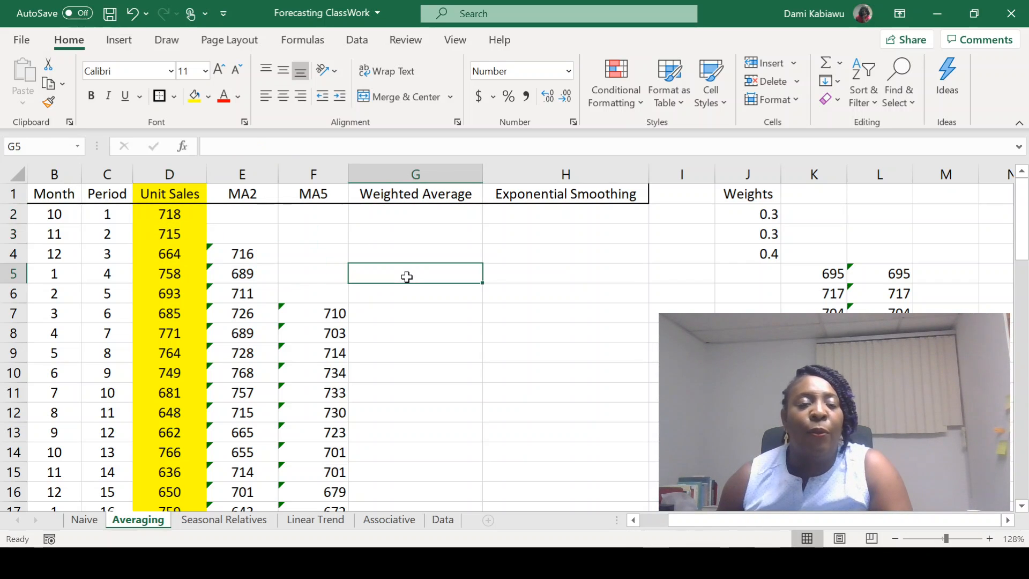
pyautogui.write('=')
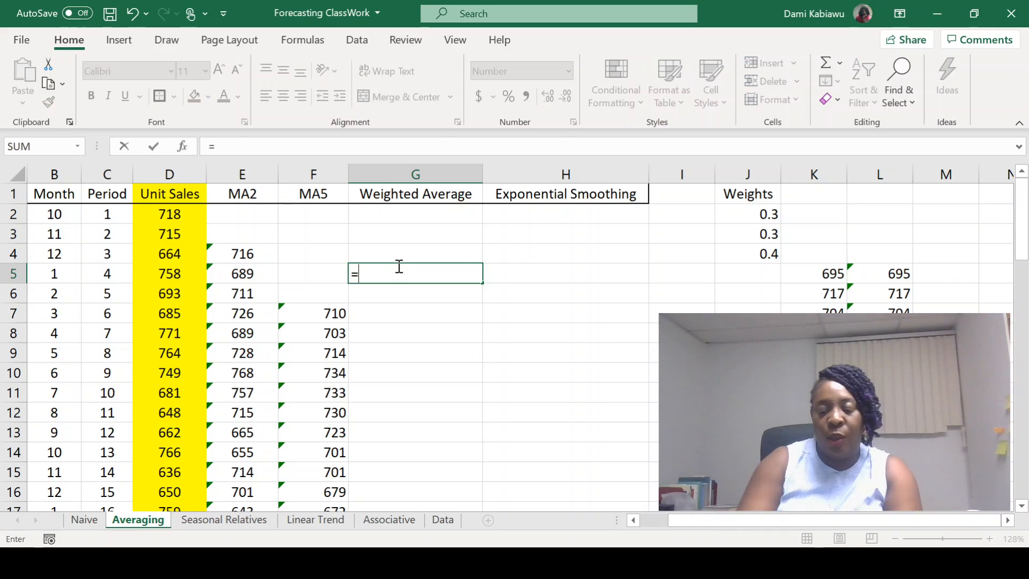
pyautogui.write('sump')
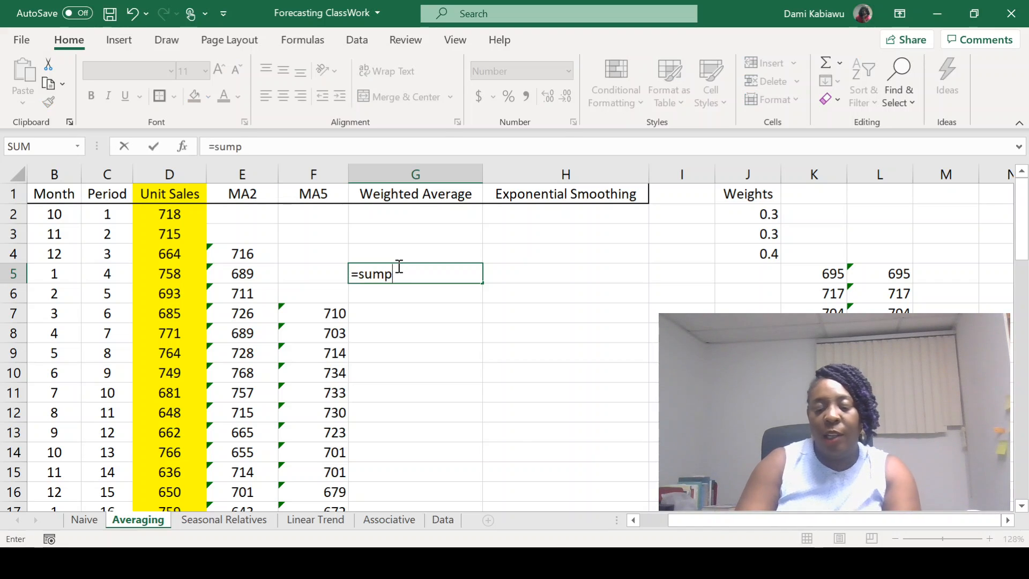
pyautogui.write('roduct')
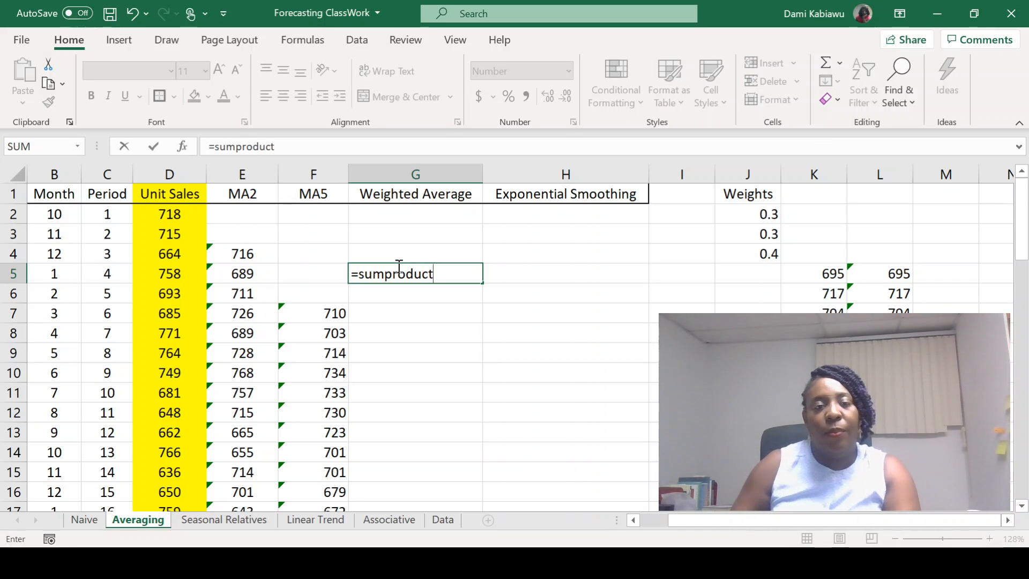
pyautogui.write('(')
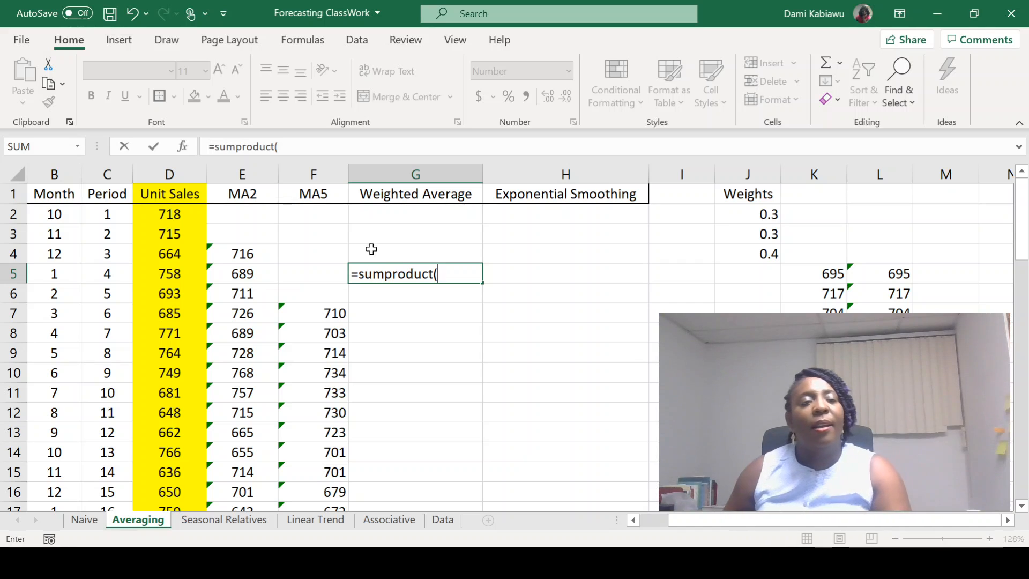
pyautogui.moveTo(145, 210); pyautogui.dragTo(142, 256)
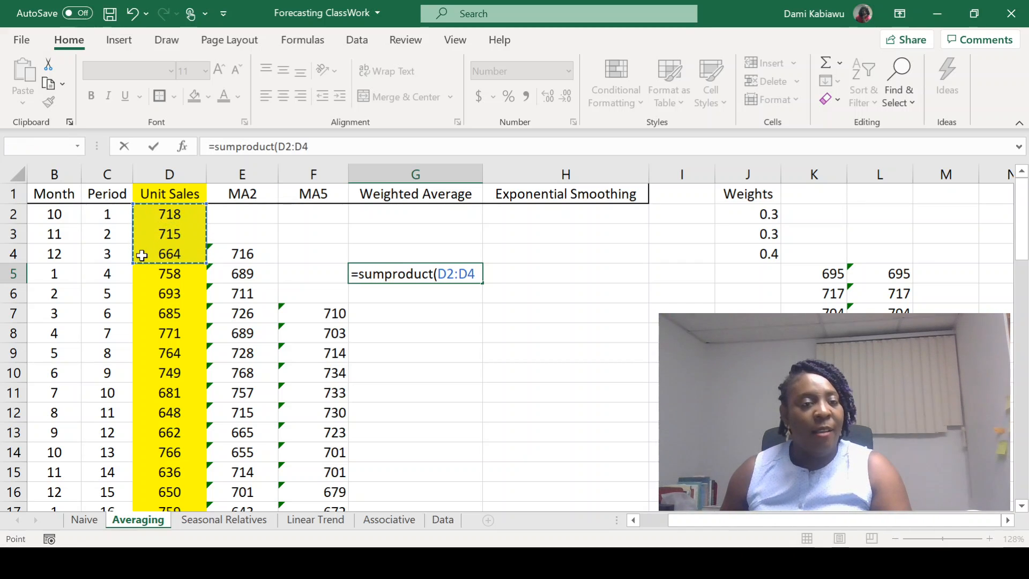
pyautogui.write(',')
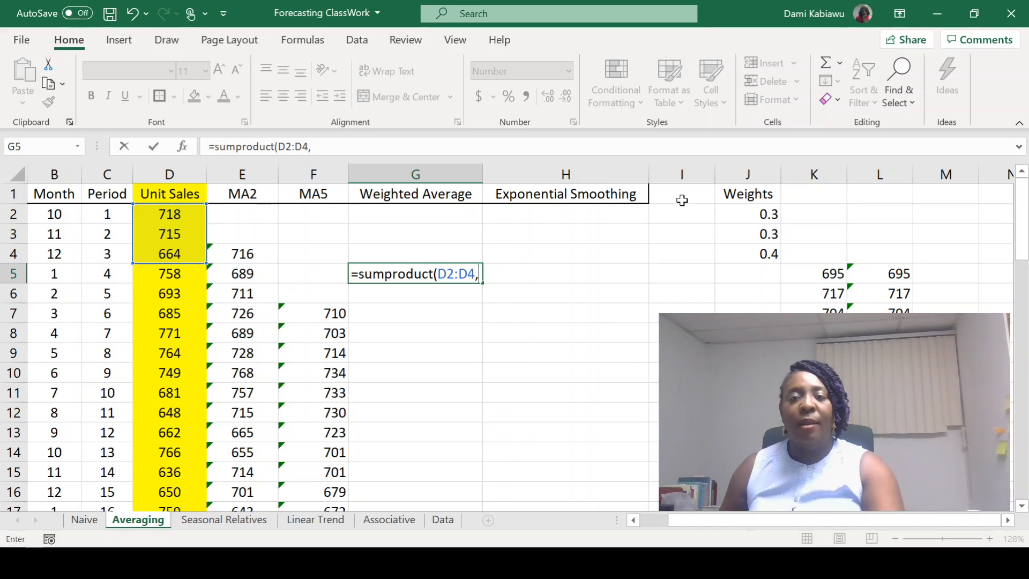
pyautogui.moveTo(749, 214); pyautogui.dragTo(744, 244)
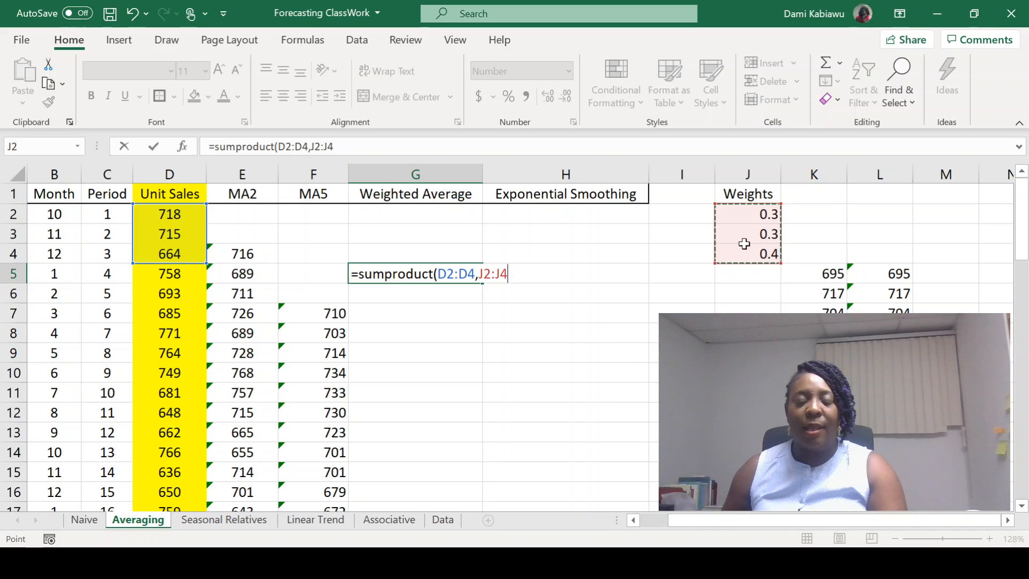
# Make the weights range absolute and complete the G5 formula as =SUMPRODUCT(D2:D4,$J$2:$J$4).
pyautogui.press('F4')
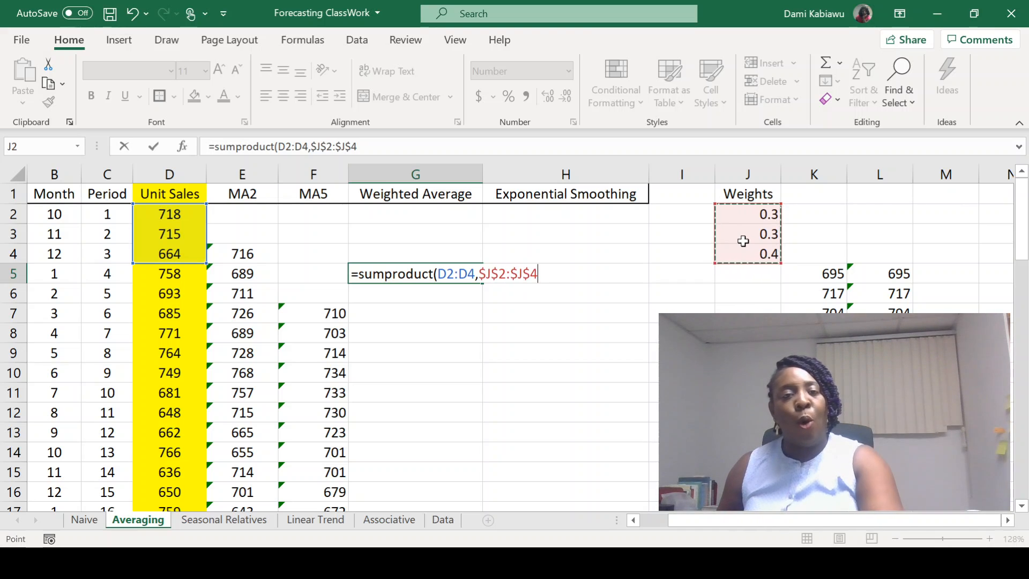
pyautogui.press('F4')
pyautogui.press('F4')
pyautogui.press('F4')
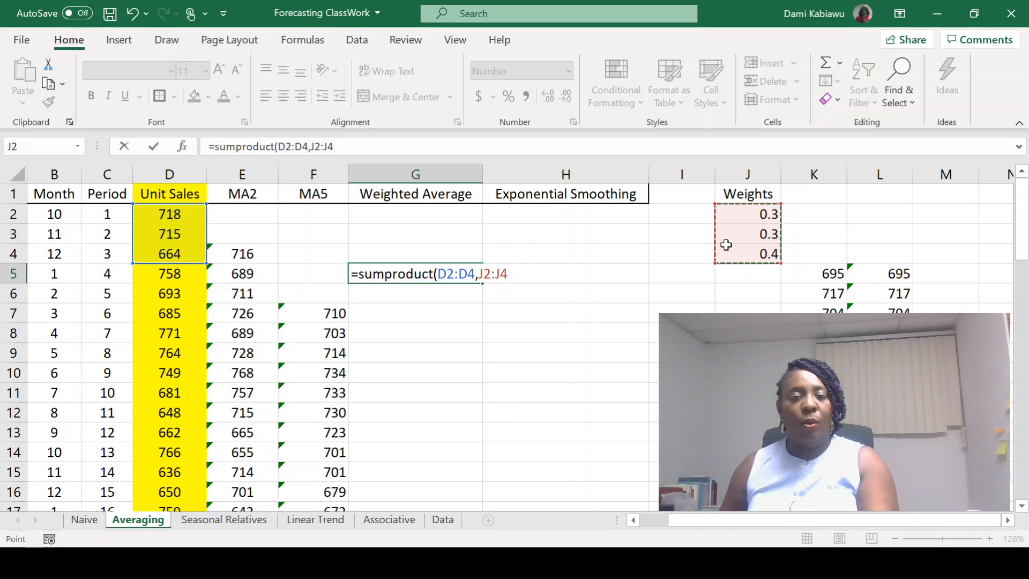
pyautogui.press('F4')
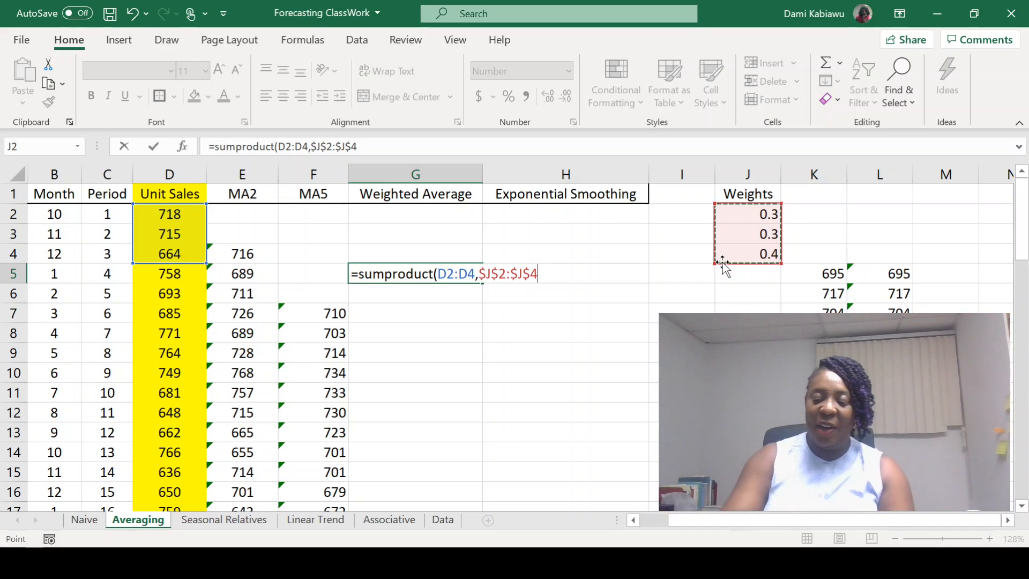
pyautogui.write(')')
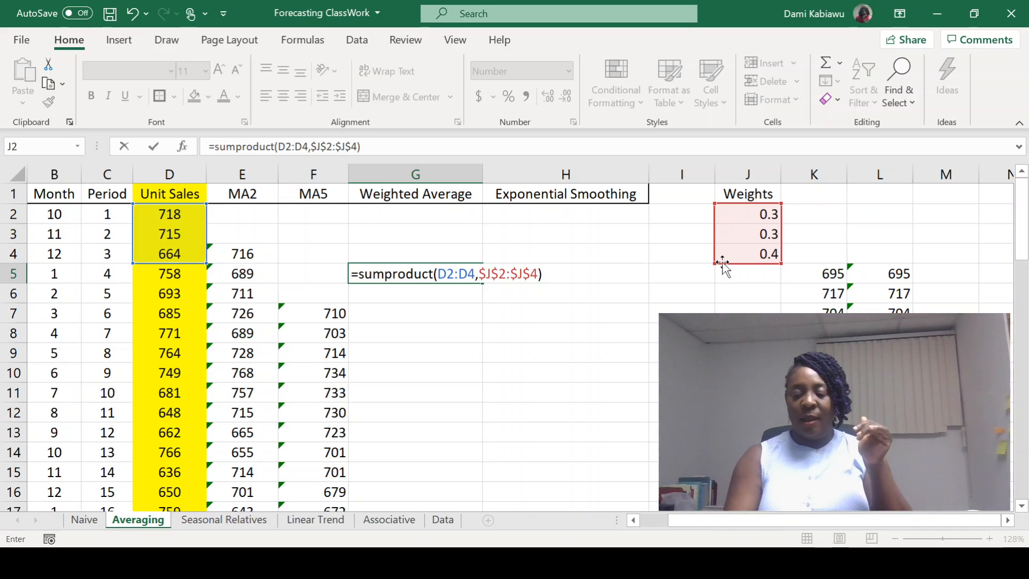
pyautogui.press('Return')
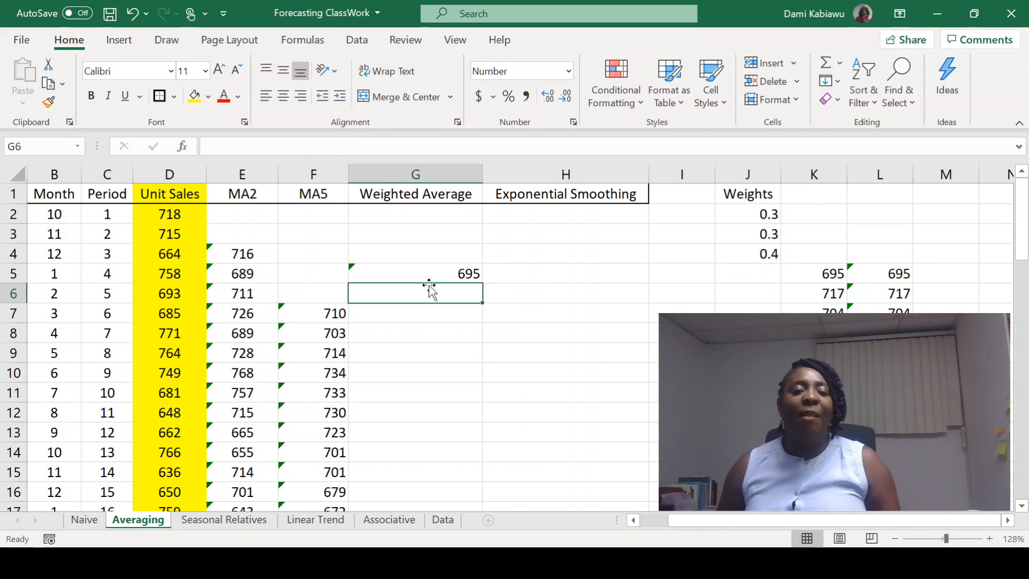
# Fill the G5 formula down the rest of the Weighted Average column and select the MA5 values in F7:F14.
pyautogui.click(459, 274)
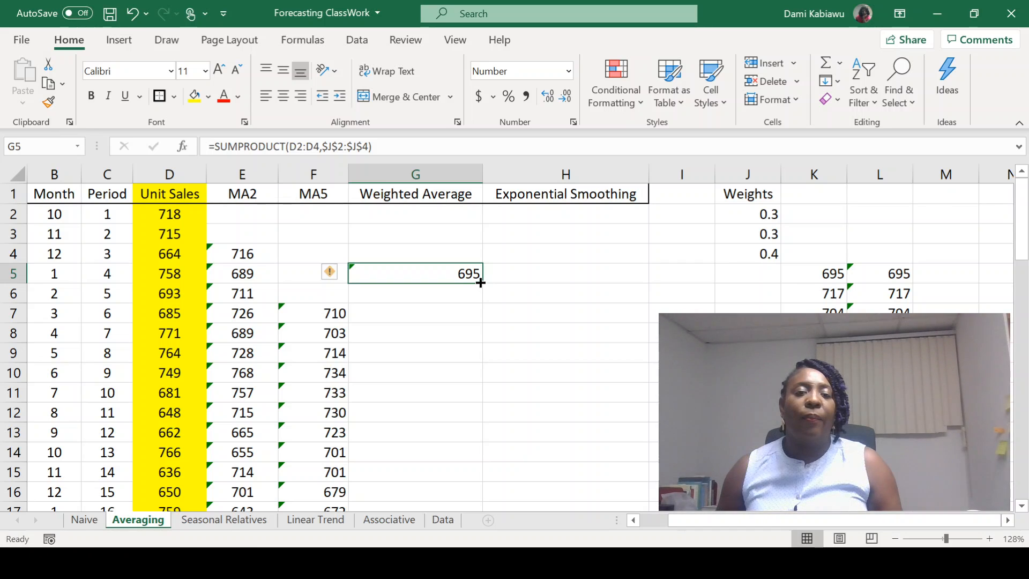
pyautogui.moveTo(481, 282); pyautogui.dragTo(480, 330)
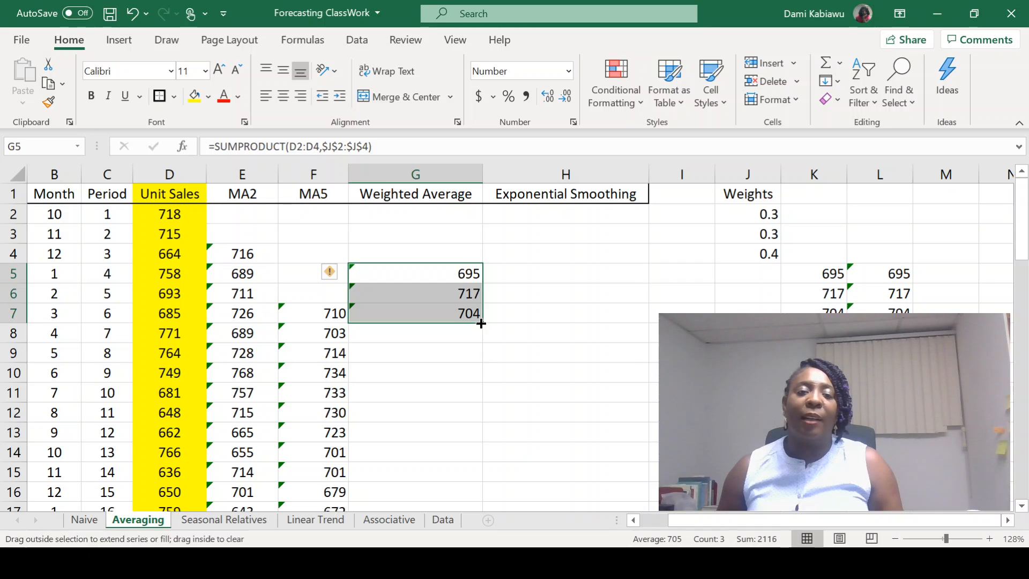
pyautogui.doubleClick(480, 328)
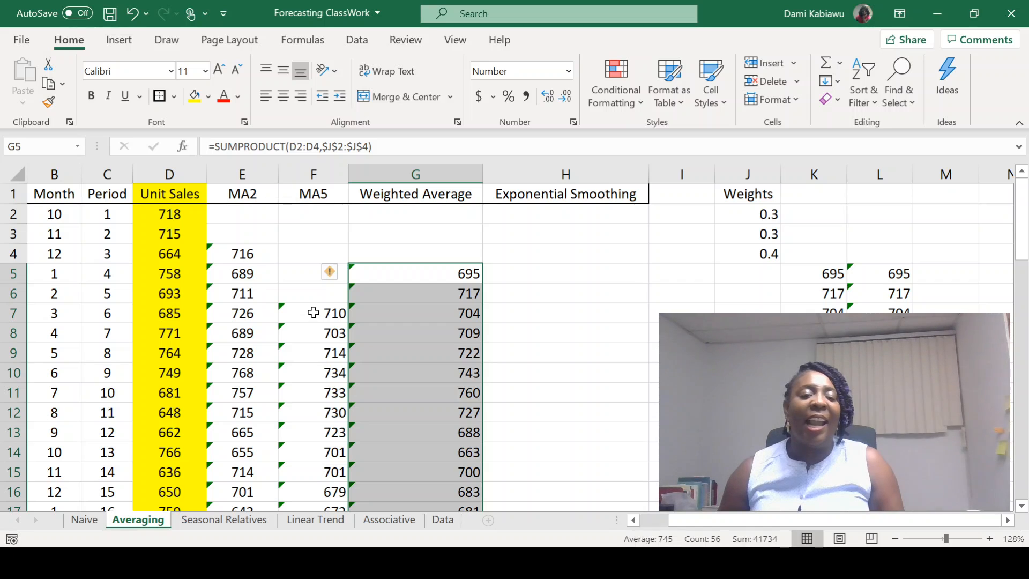
pyautogui.moveTo(313, 313); pyautogui.dragTo(314, 452)
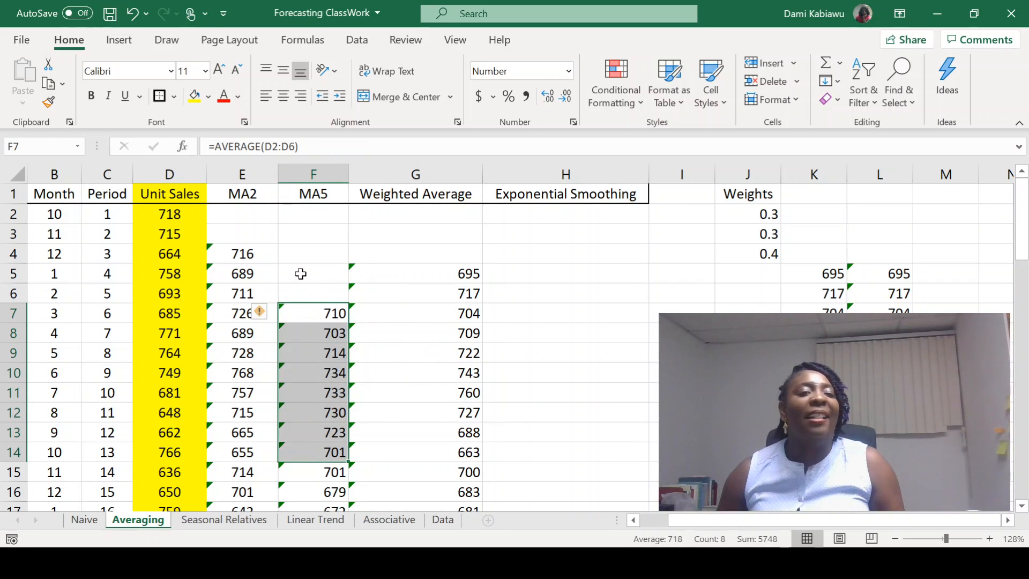
pyautogui.moveTo(299, 273); pyautogui.dragTo(300, 289)
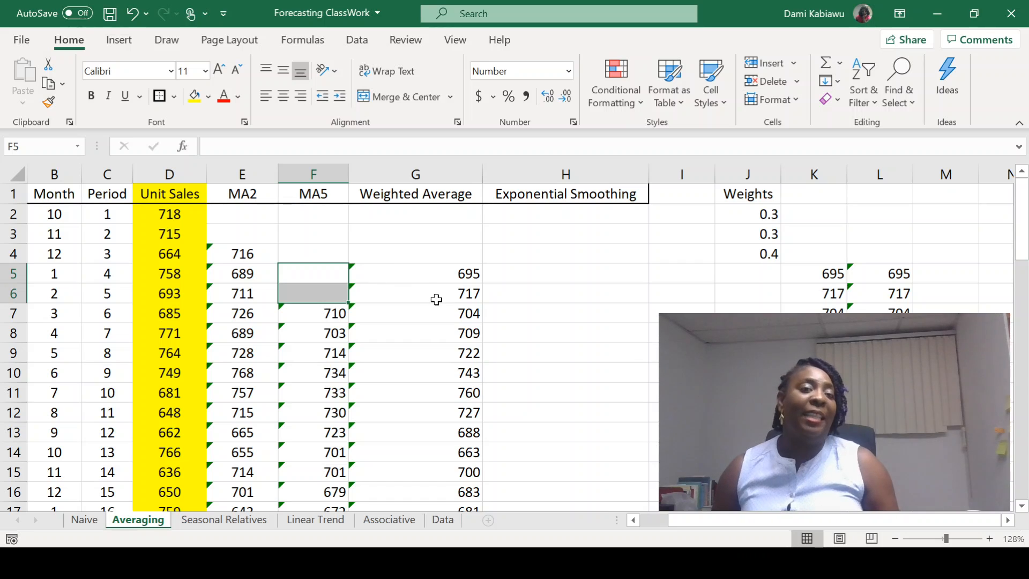
pyautogui.click(451, 270)
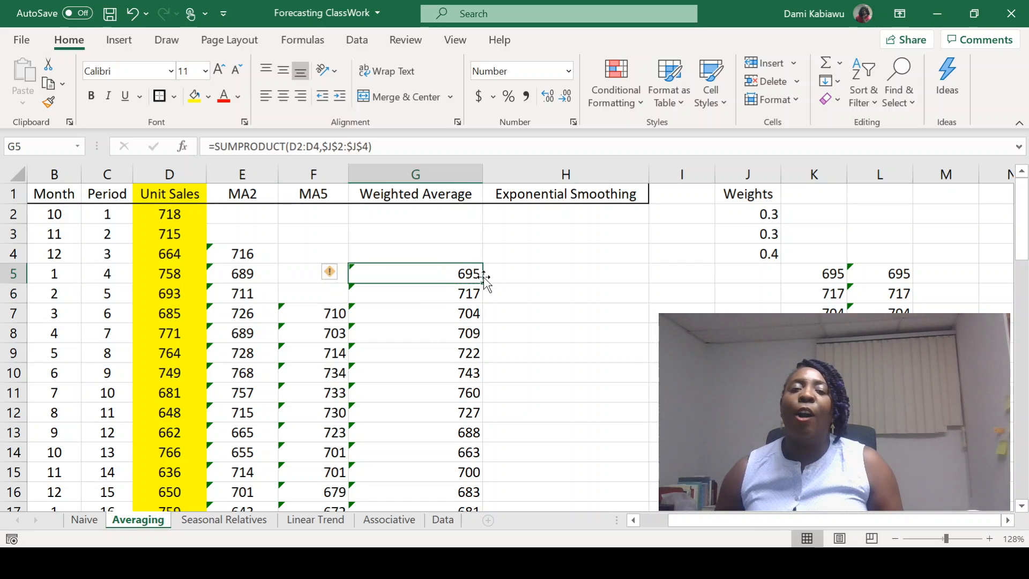
pyautogui.click(464, 316)
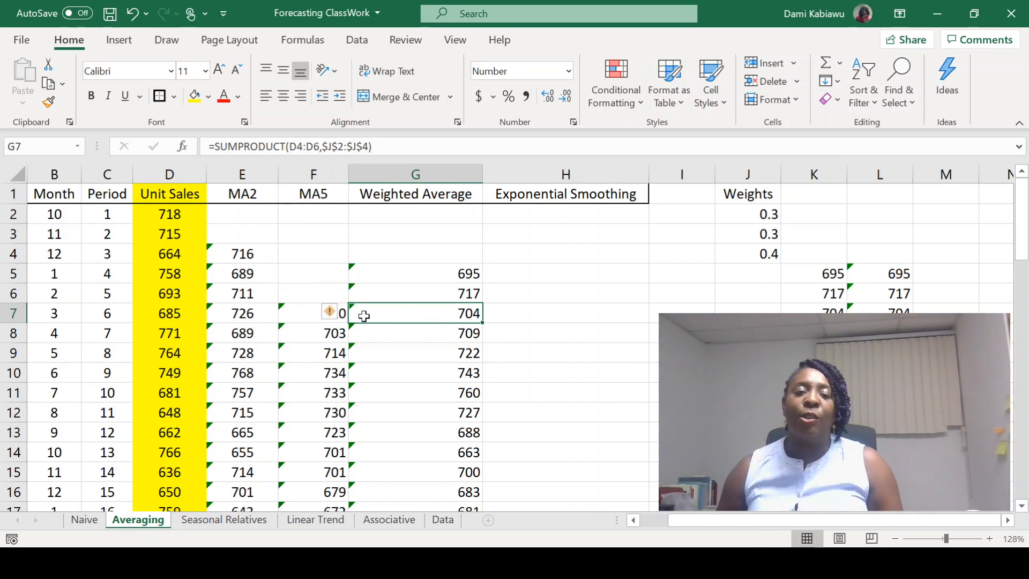
pyautogui.moveTo(361, 316); pyautogui.dragTo(284, 319)
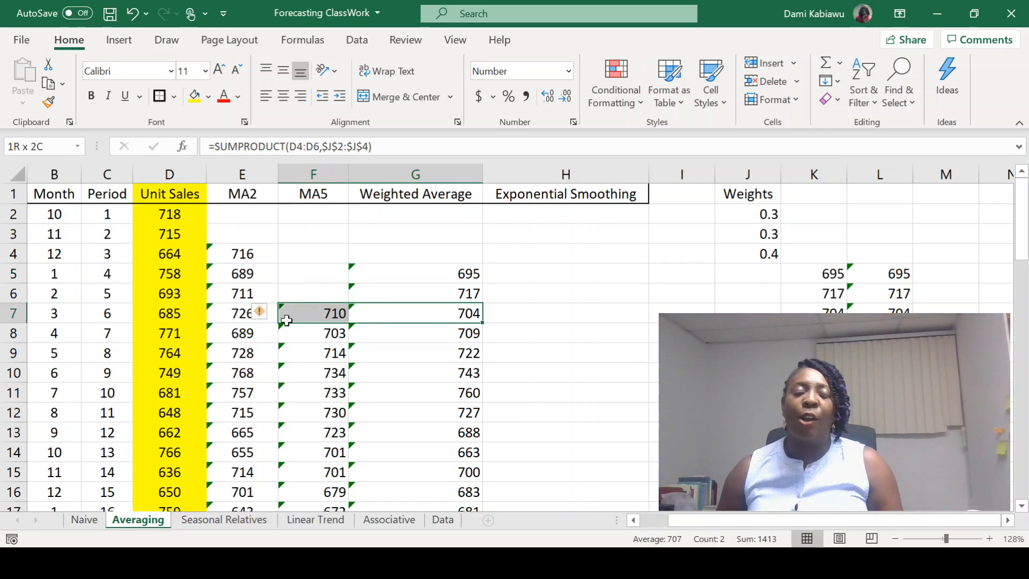
pyautogui.doubleClick(481, 323)
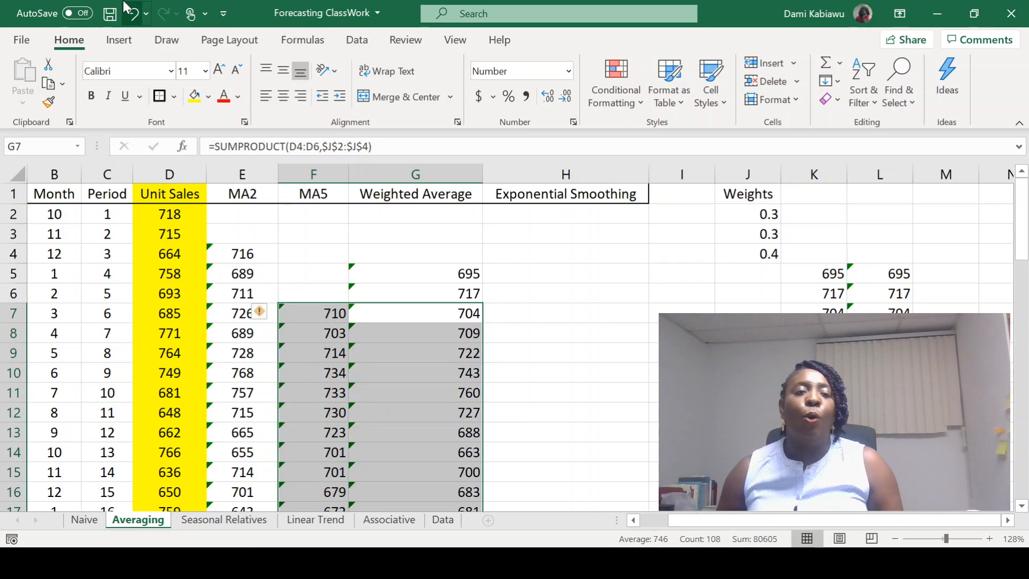
pyautogui.click(141, 15)
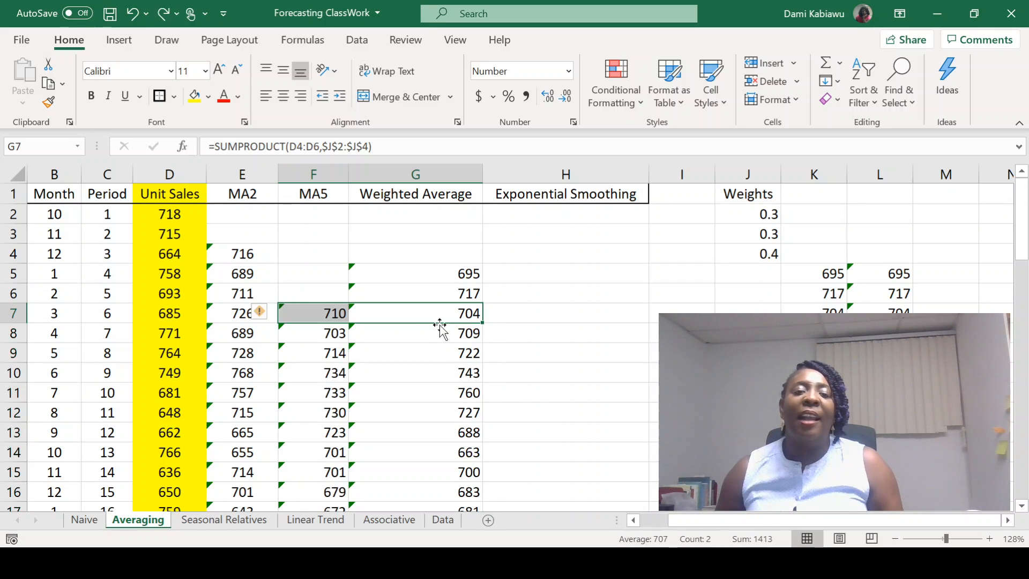
# Fill the G7 weighted average formula down the rest of its column and check the ranges used by the G15 formula.
pyautogui.click(474, 321)
pyautogui.doubleClick(482, 322)
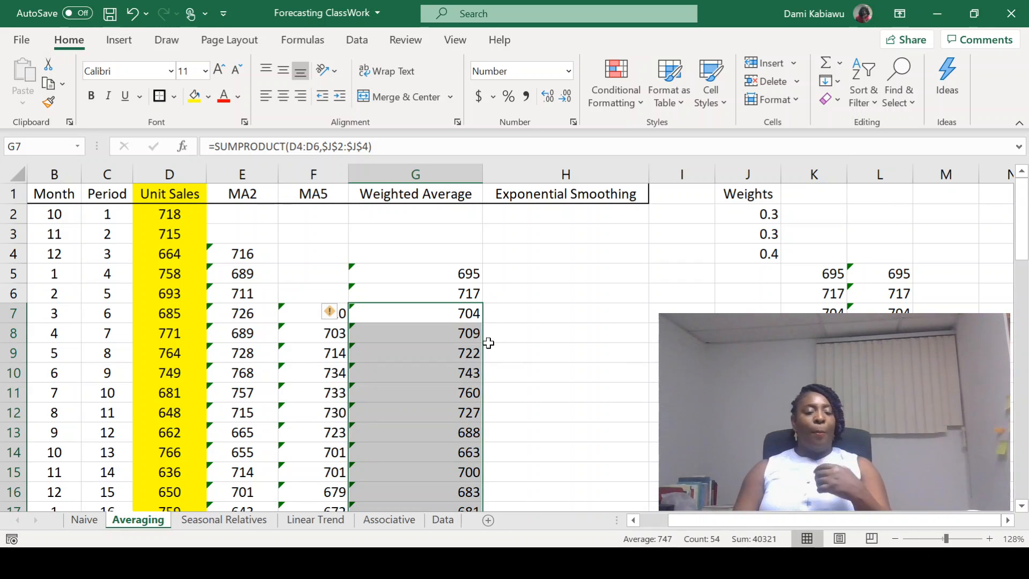
pyautogui.click(432, 476)
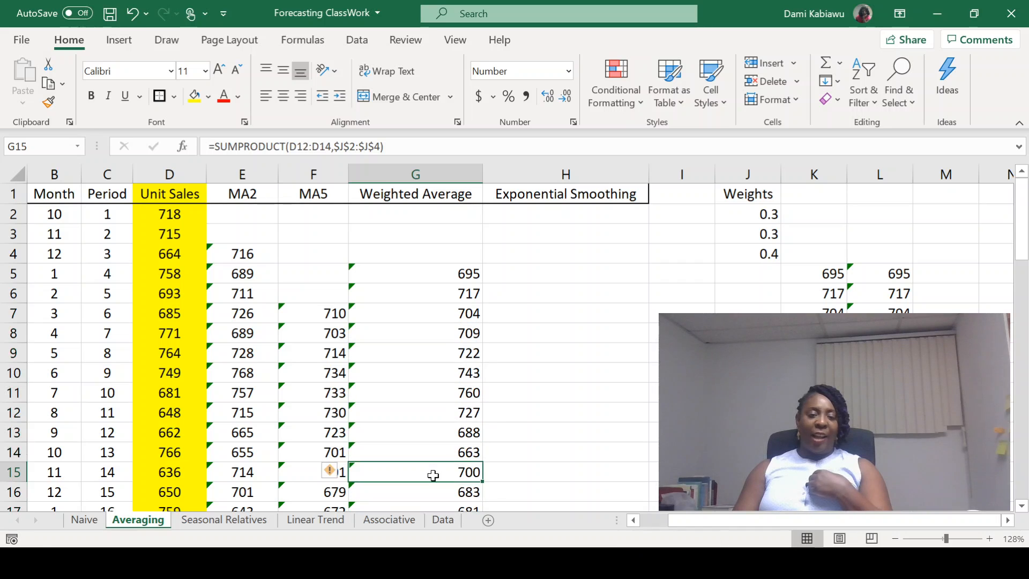
pyautogui.doubleClick(434, 475)
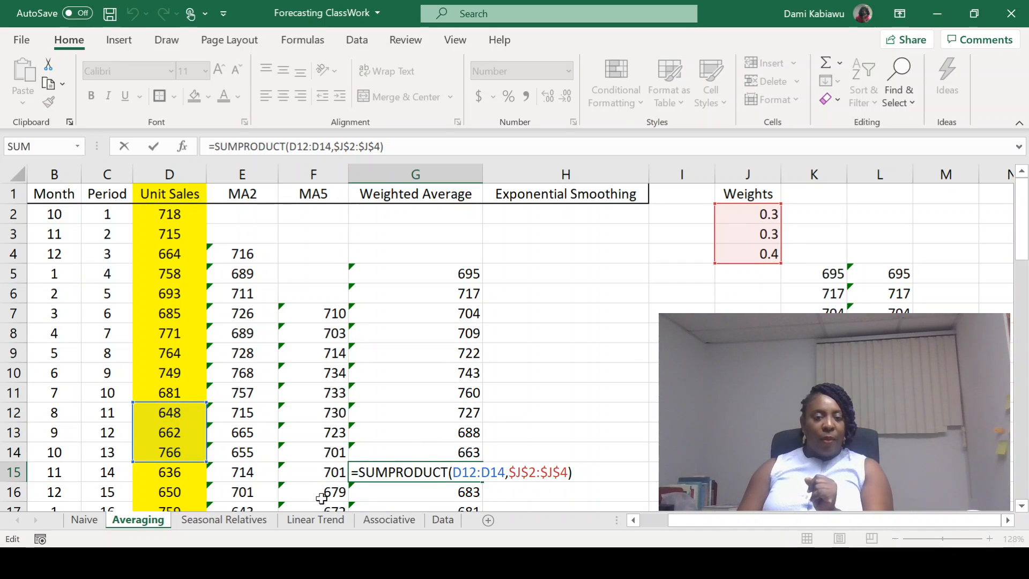
pyautogui.press('Return')
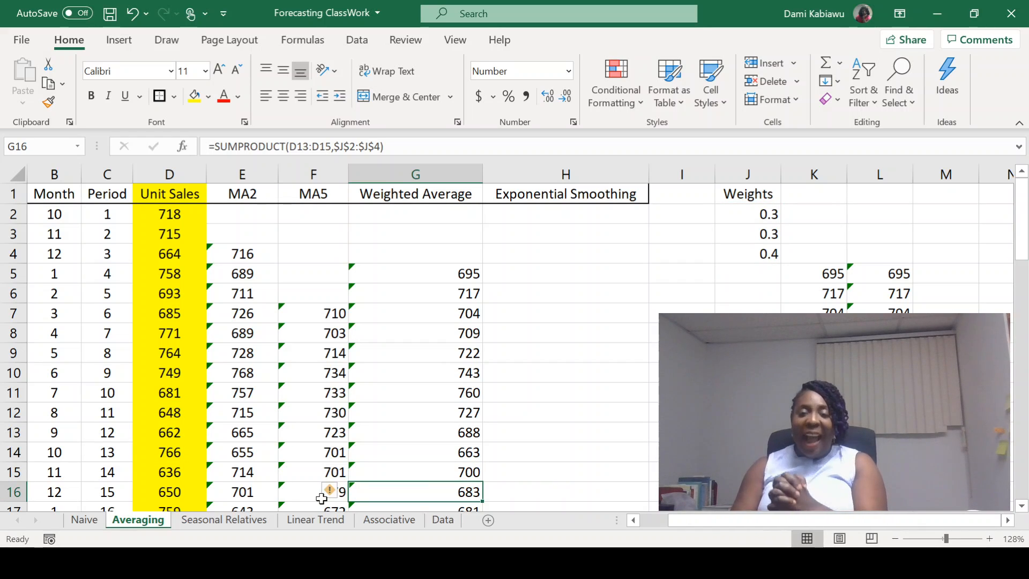
# Clear the trial weighted average calculations from columns K and L.
pyautogui.moveTo(814, 173); pyautogui.dragTo(870, 188)
pyautogui.press('Delete')
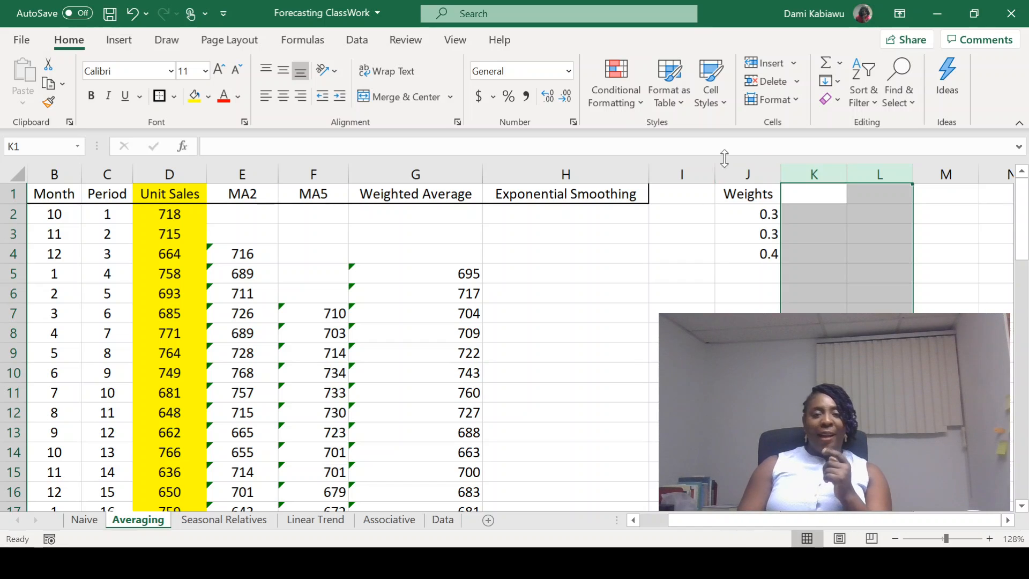
# Enter =D2 in H3 as the first forecast of the Exponential Smoothing column.
pyautogui.click(561, 213)
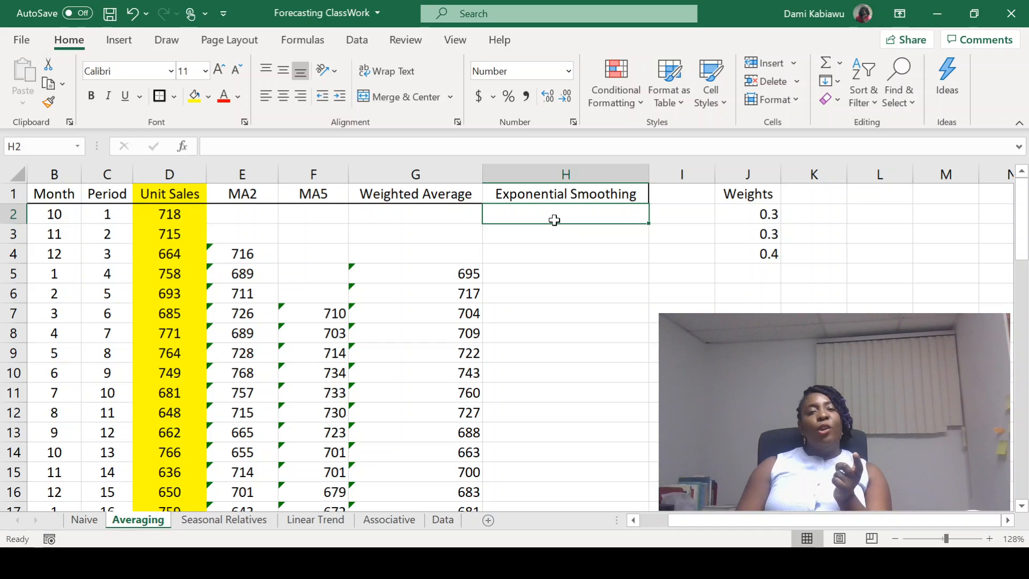
pyautogui.moveTo(546, 217); pyautogui.dragTo(538, 230)
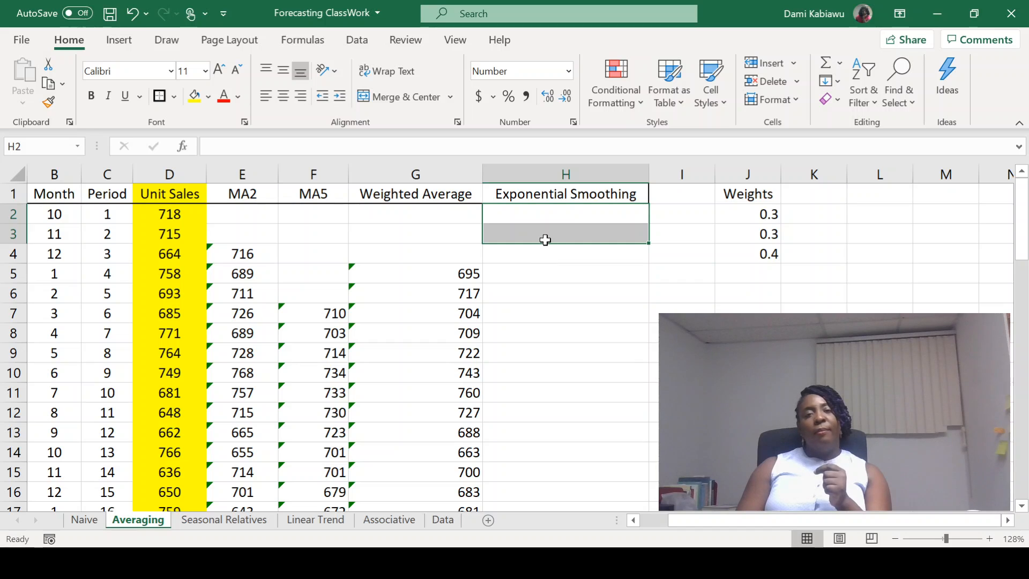
pyautogui.click(563, 215)
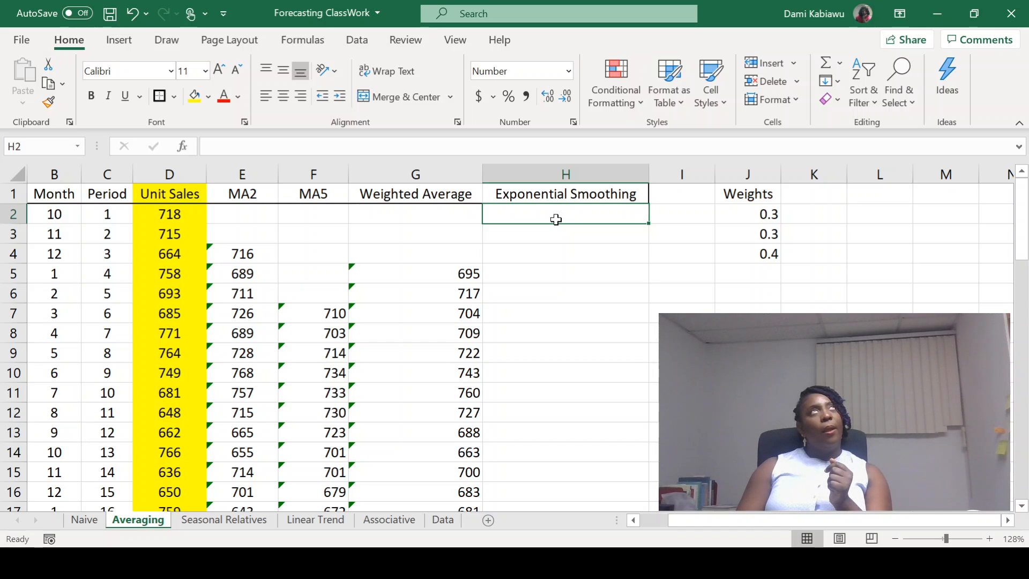
pyautogui.click(568, 231)
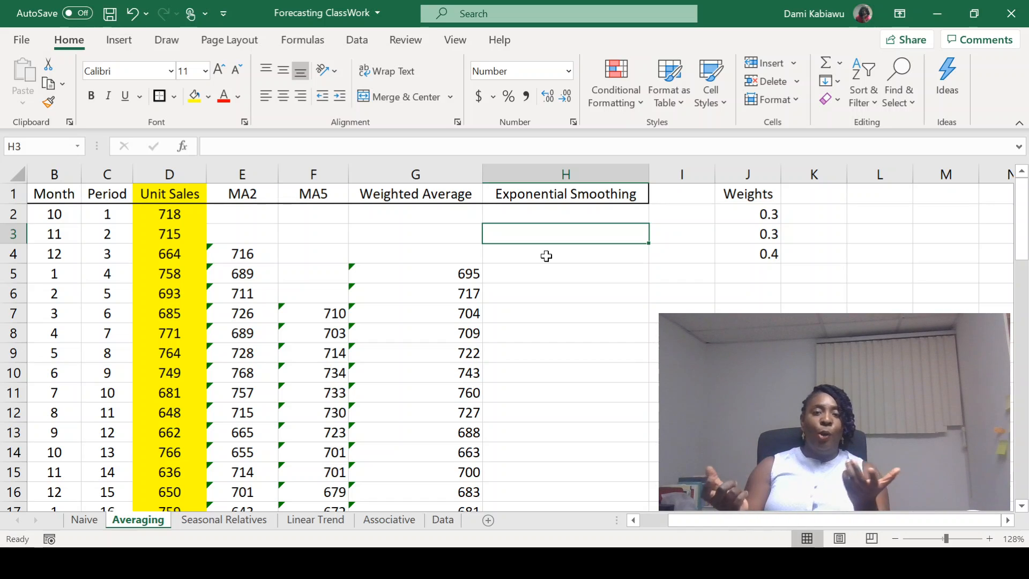
pyautogui.write('=')
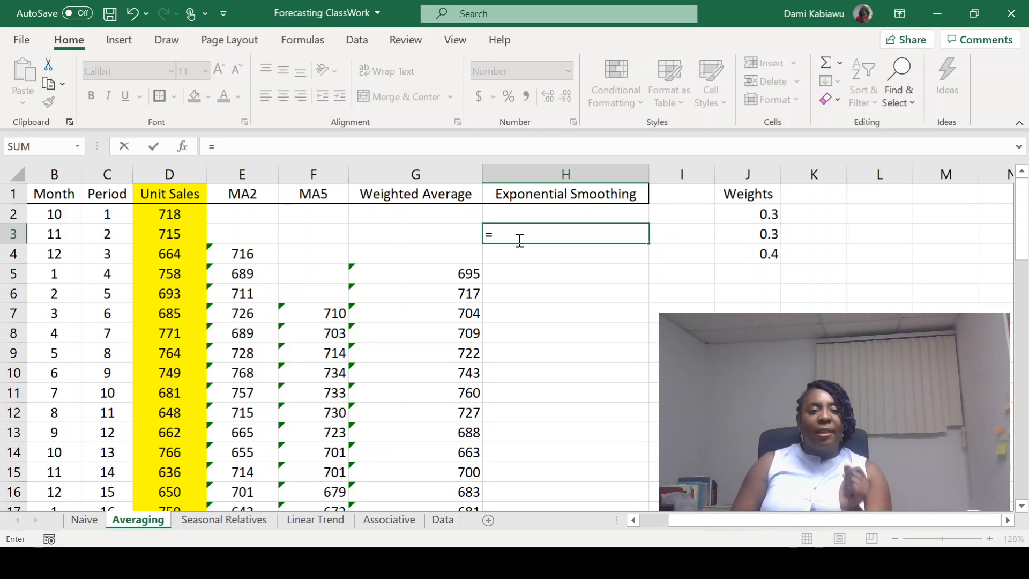
pyautogui.click(156, 217)
pyautogui.press('Return')
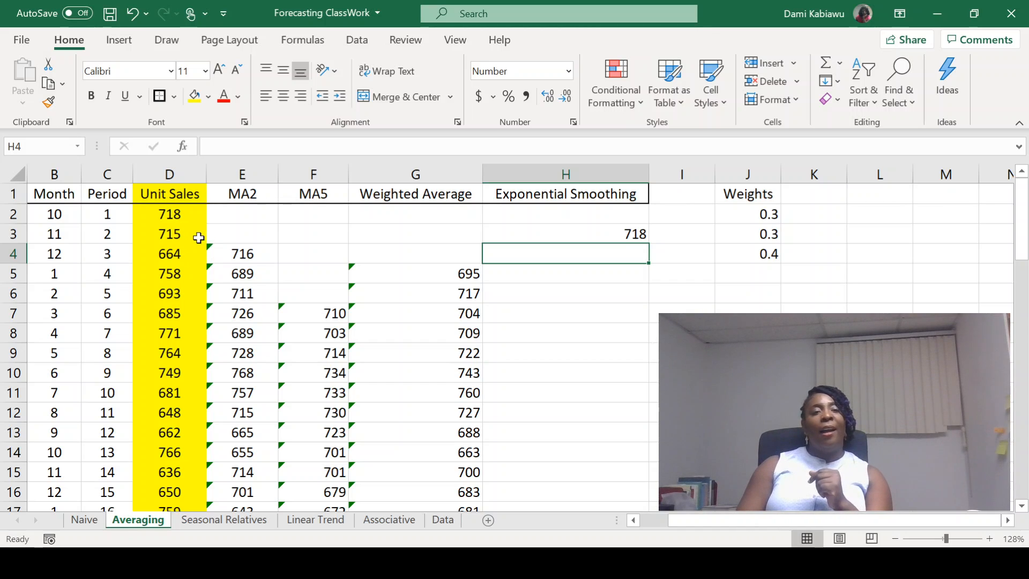
# Check the formula in H3 and compare its forecast with the period 2 unit sales in D3.
pyautogui.moveTo(199, 238); pyautogui.dragTo(530, 235)
pyautogui.click(557, 248)
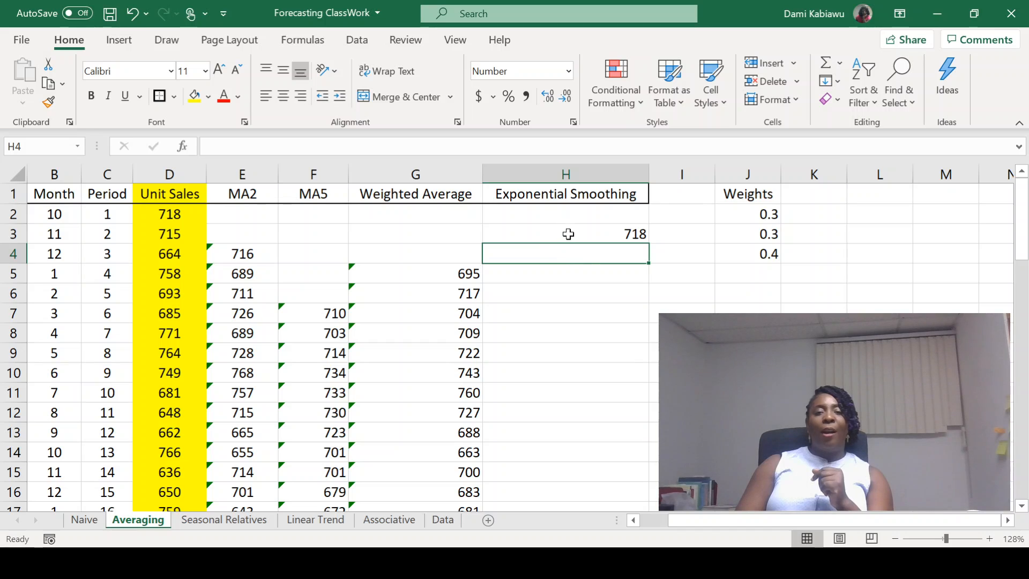
pyautogui.click(568, 233)
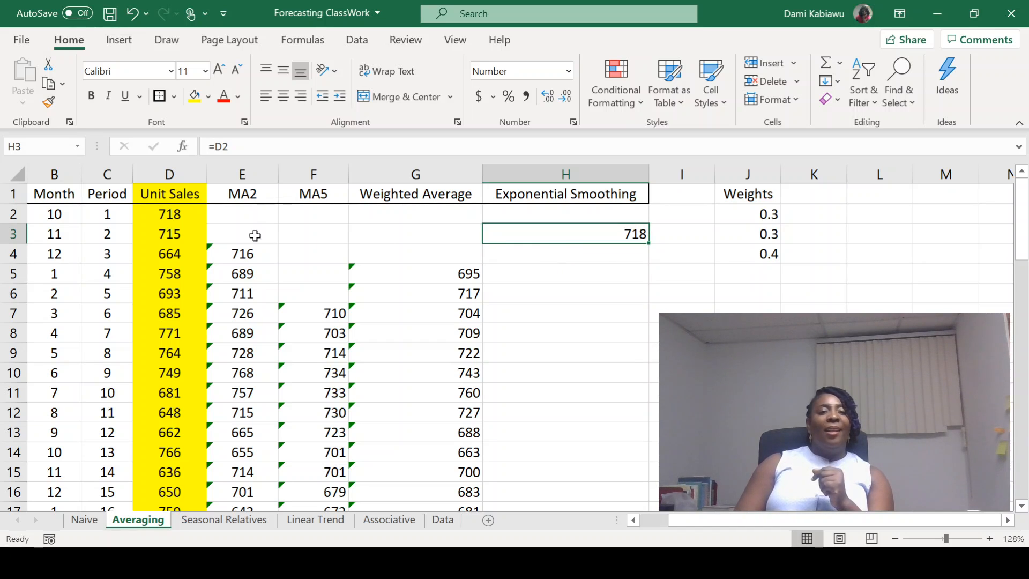
pyautogui.moveTo(173, 233); pyautogui.dragTo(543, 225)
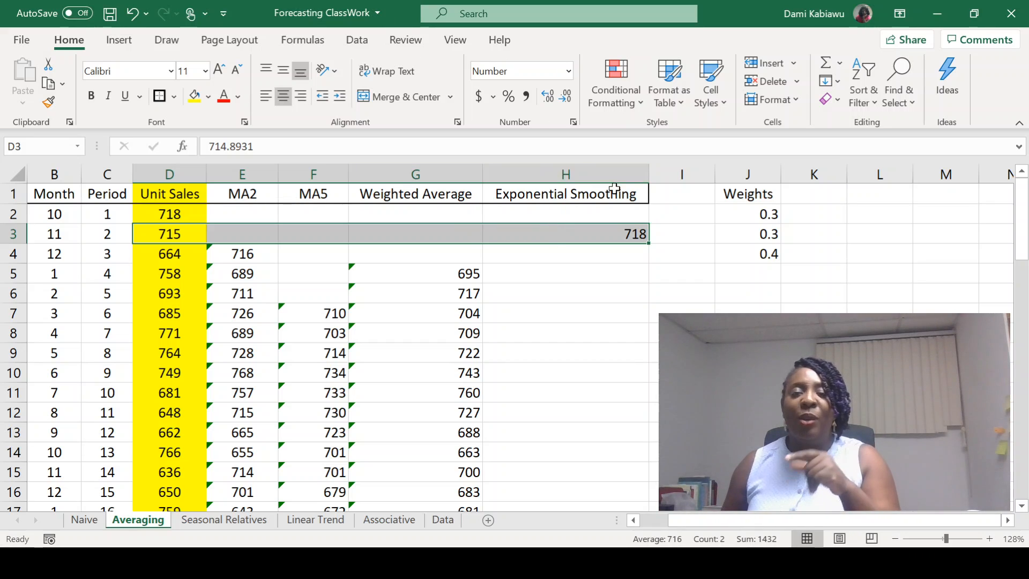
pyautogui.click(584, 172)
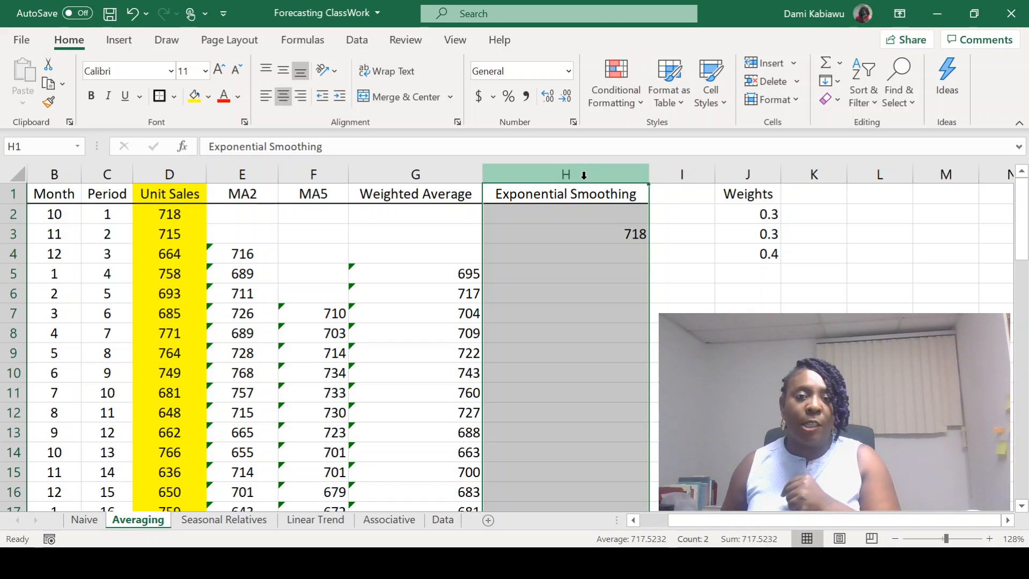
pyautogui.hotkey('ctrl', 'shift', '+')
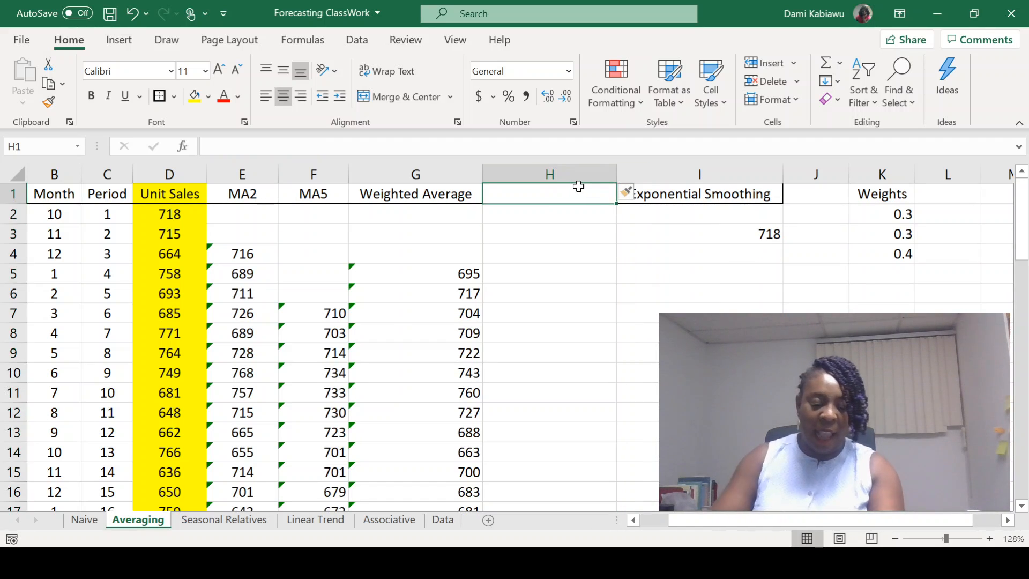
pyautogui.write('Error')
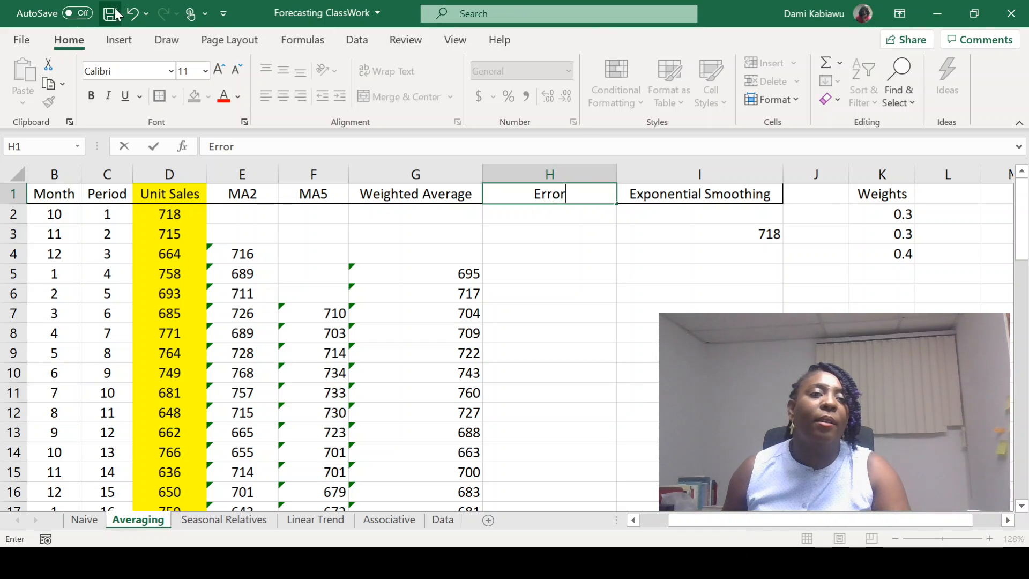
pyautogui.click(131, 12)
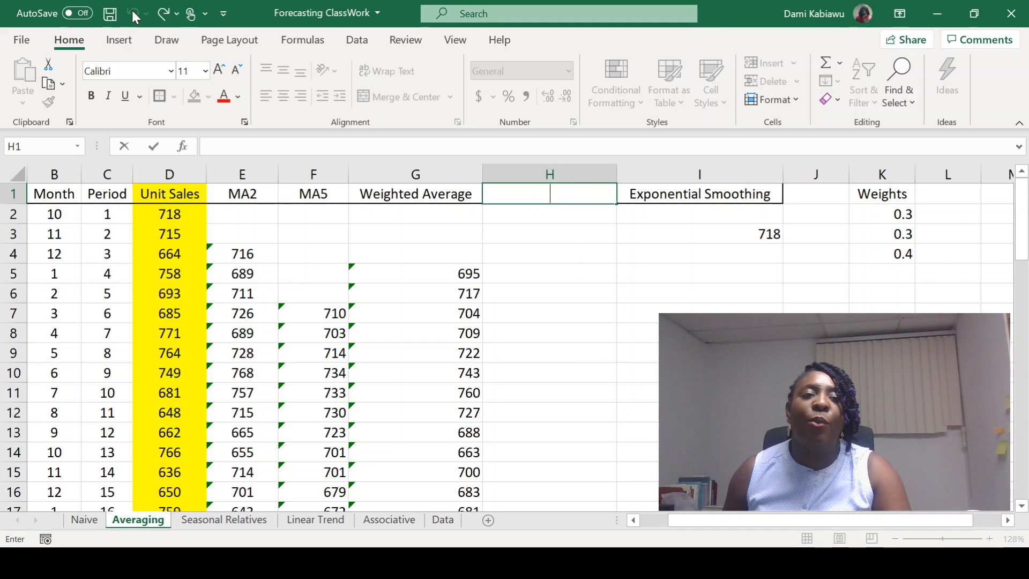
pyautogui.click(621, 330)
pyautogui.click(132, 11)
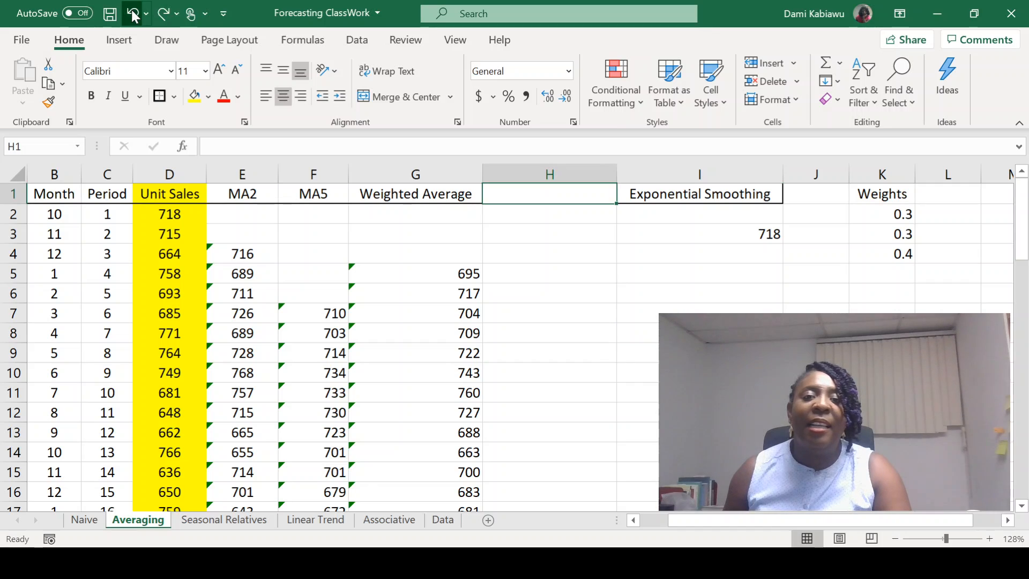
pyautogui.click(131, 12)
# Insert two blank columns directly after the Exponential Smoothing column.
pyautogui.click(693, 186)
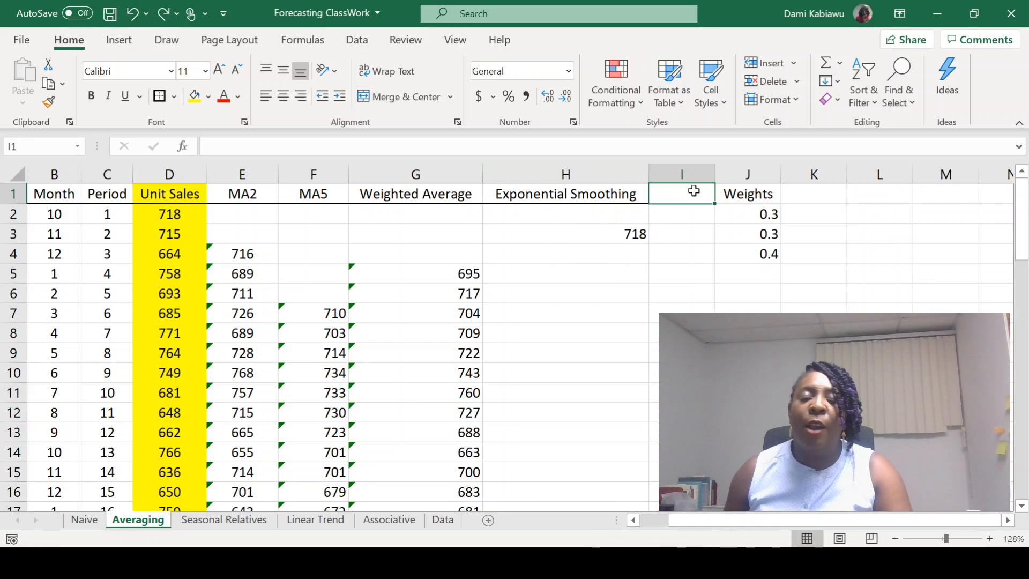
pyautogui.moveTo(698, 173); pyautogui.dragTo(756, 173)
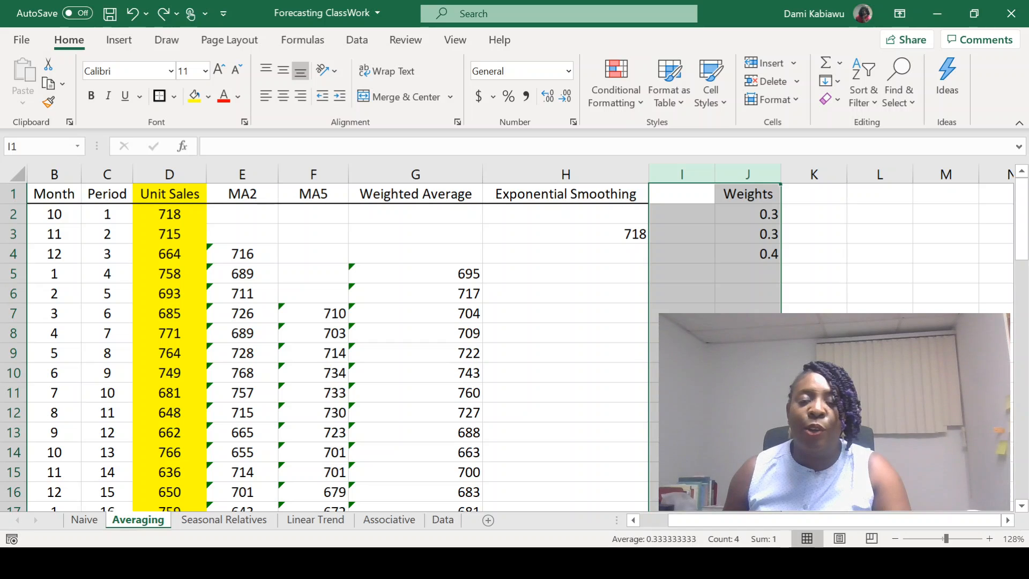
pyautogui.hotkey('ctrl', 'shift', '+')
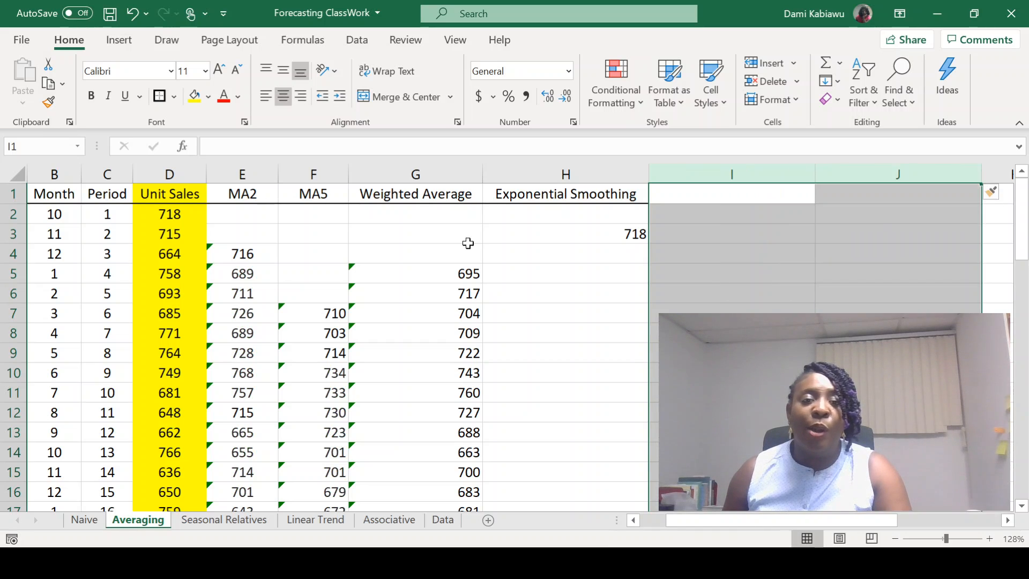
# Narrow the new columns I and J to the same width, about half of the current one.
pyautogui.click(411, 173)
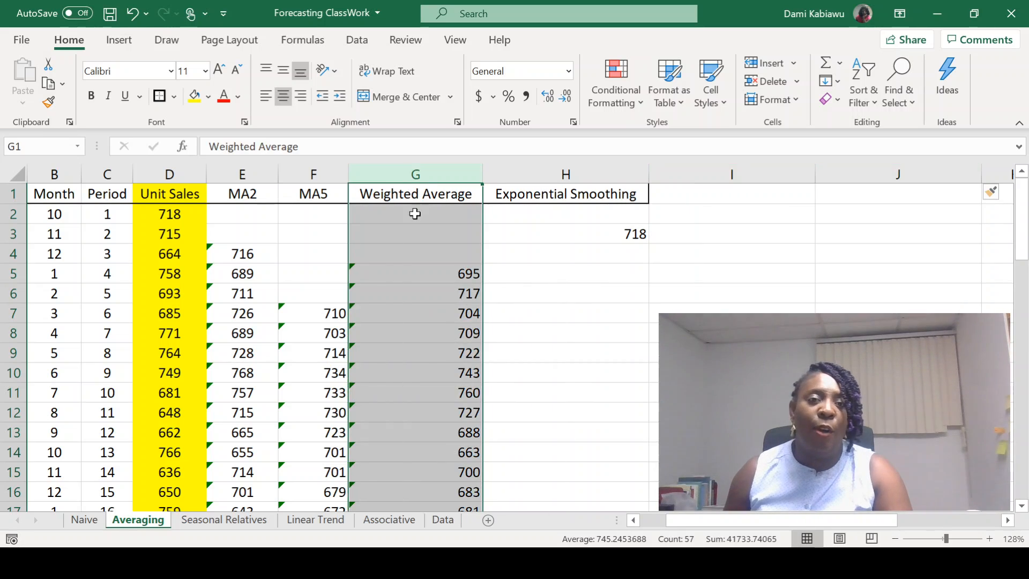
pyautogui.moveTo(855, 522); pyautogui.dragTo(828, 526)
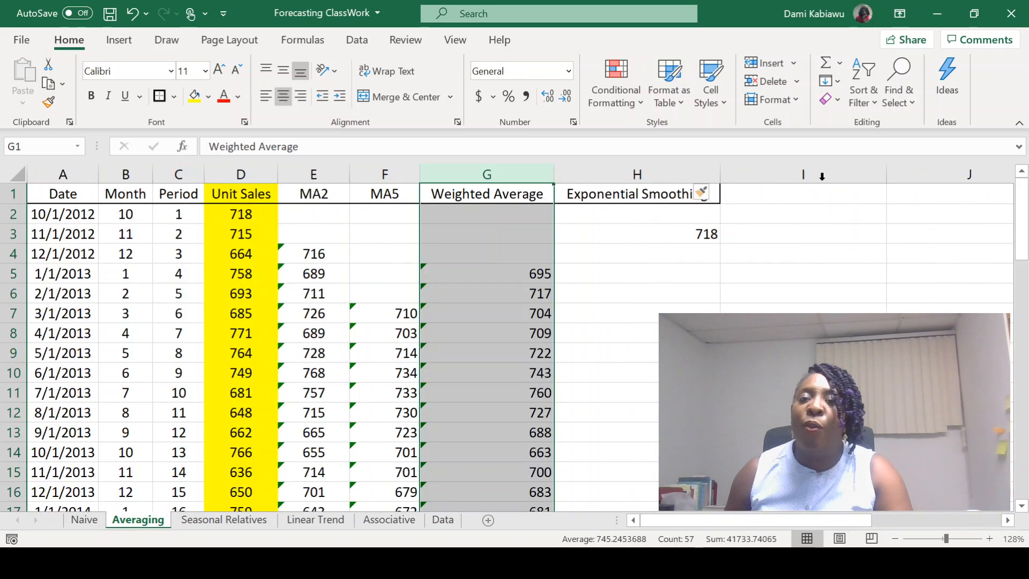
pyautogui.moveTo(818, 173); pyautogui.dragTo(889, 175)
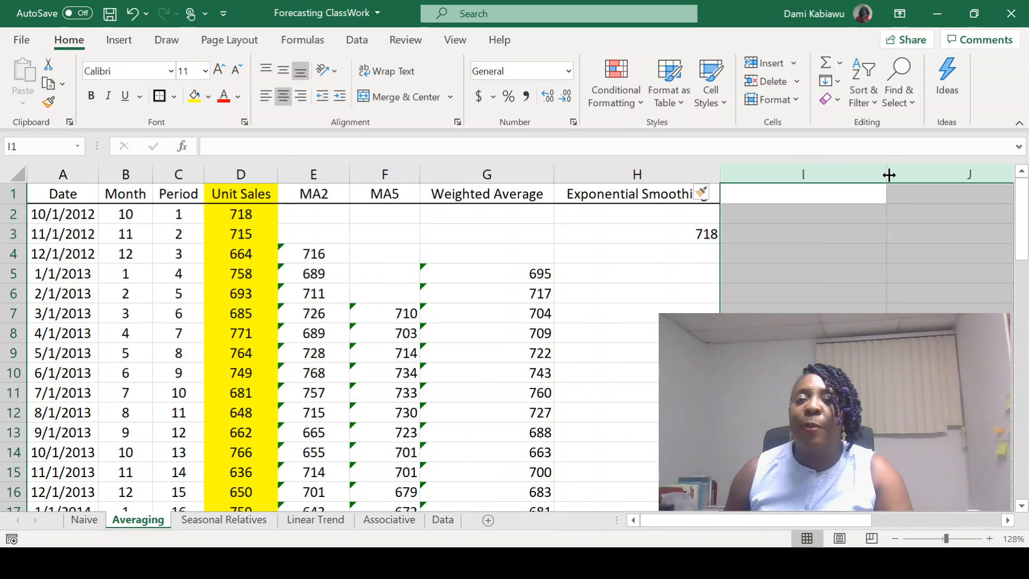
pyautogui.moveTo(794, 177); pyautogui.dragTo(800, 177)
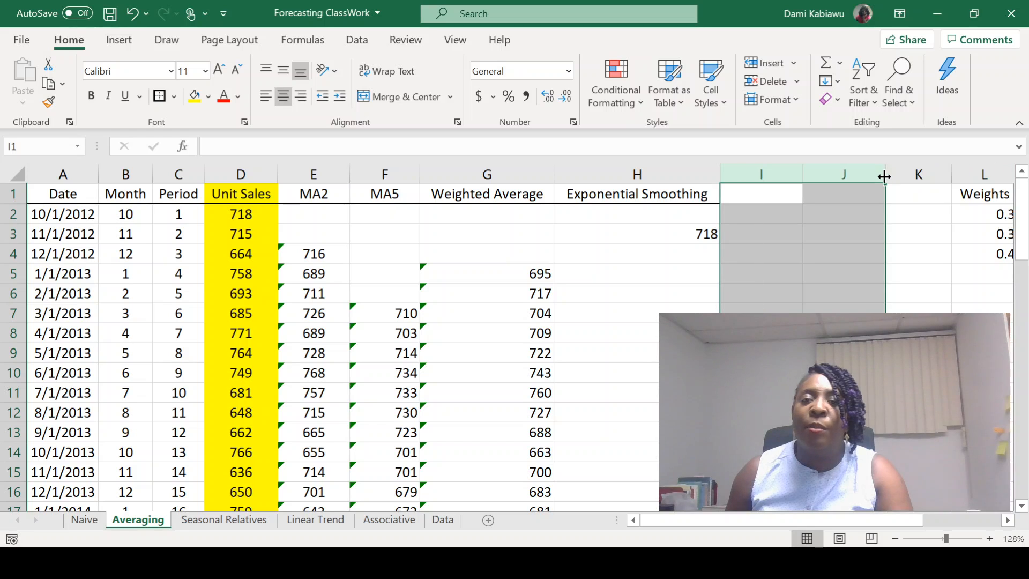
pyautogui.click(919, 333)
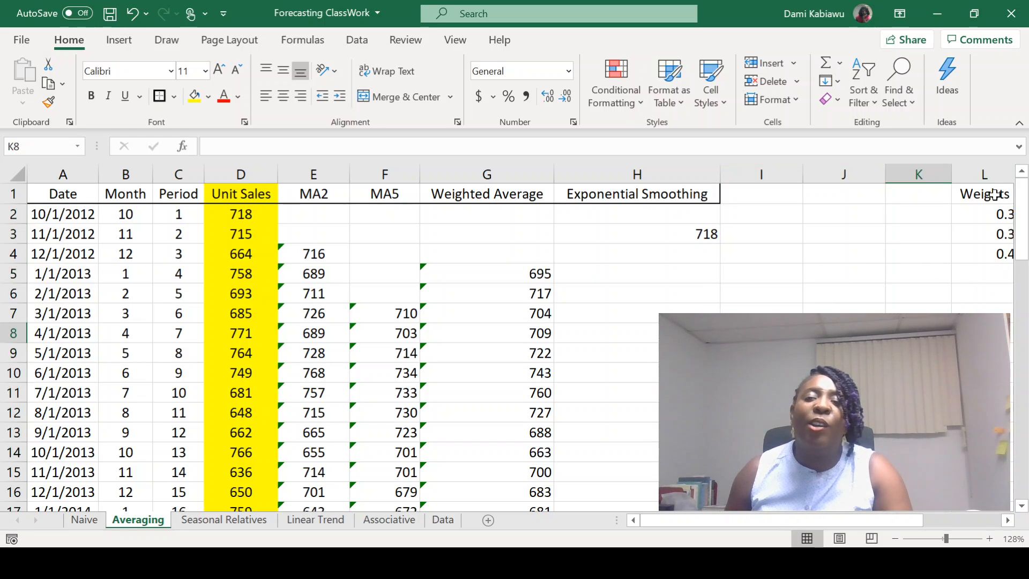
pyautogui.click(994, 175)
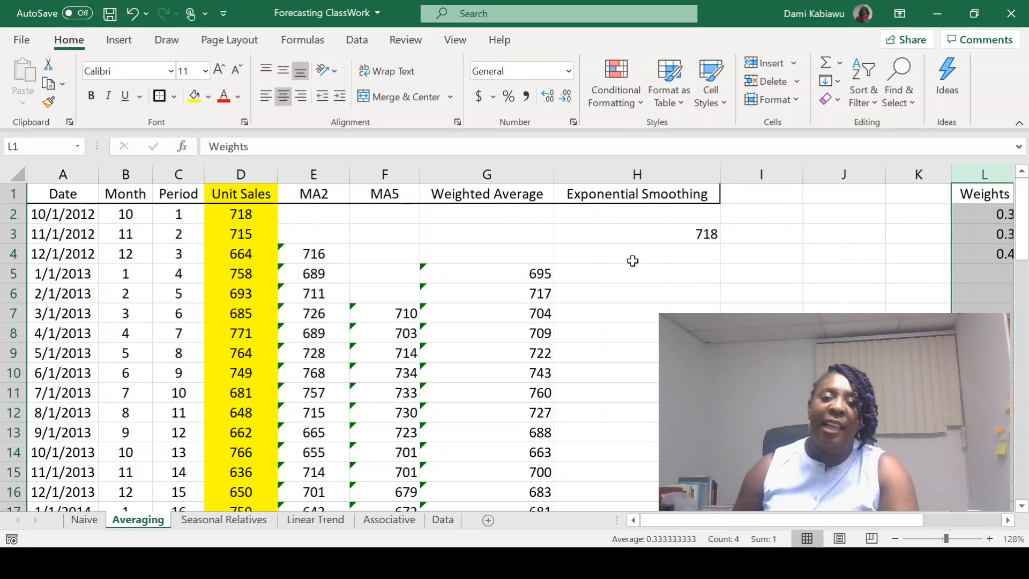
# Enter the header "Error (Exp Smooth)" in I1, directly after the Exponential Smoothing column.
pyautogui.click(772, 196)
pyautogui.write('E')
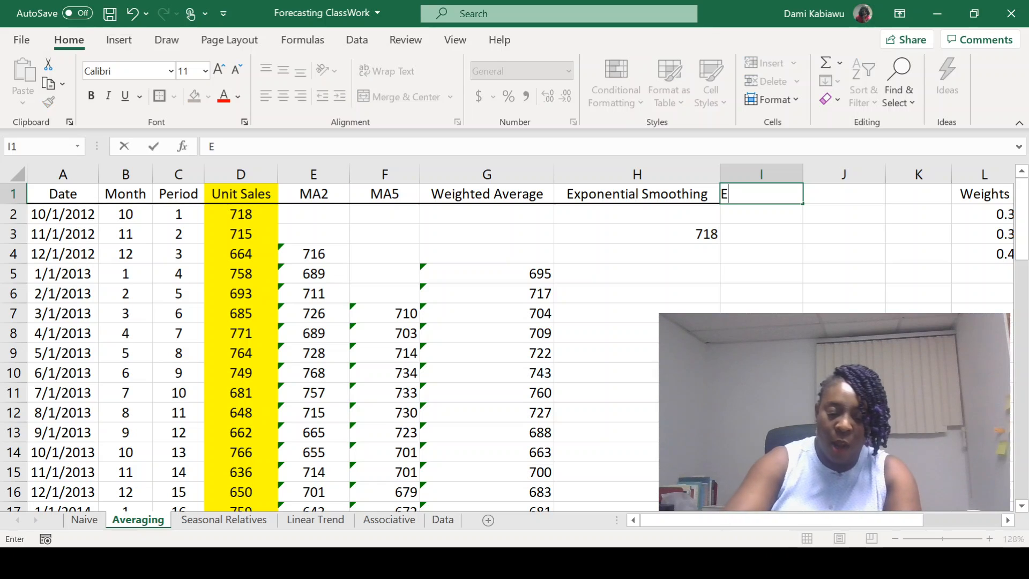
pyautogui.write('rror ')
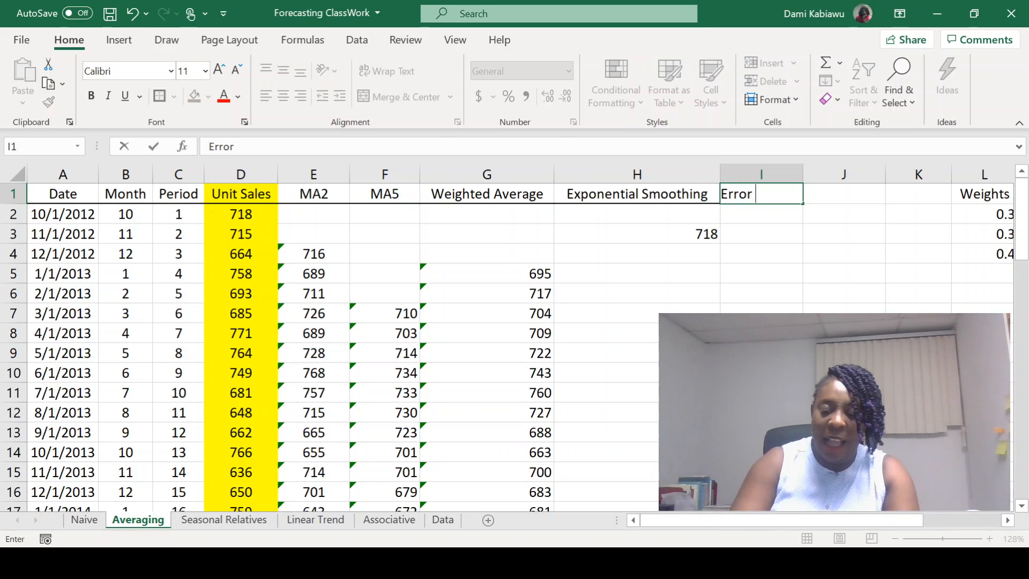
pyautogui.write('(E')
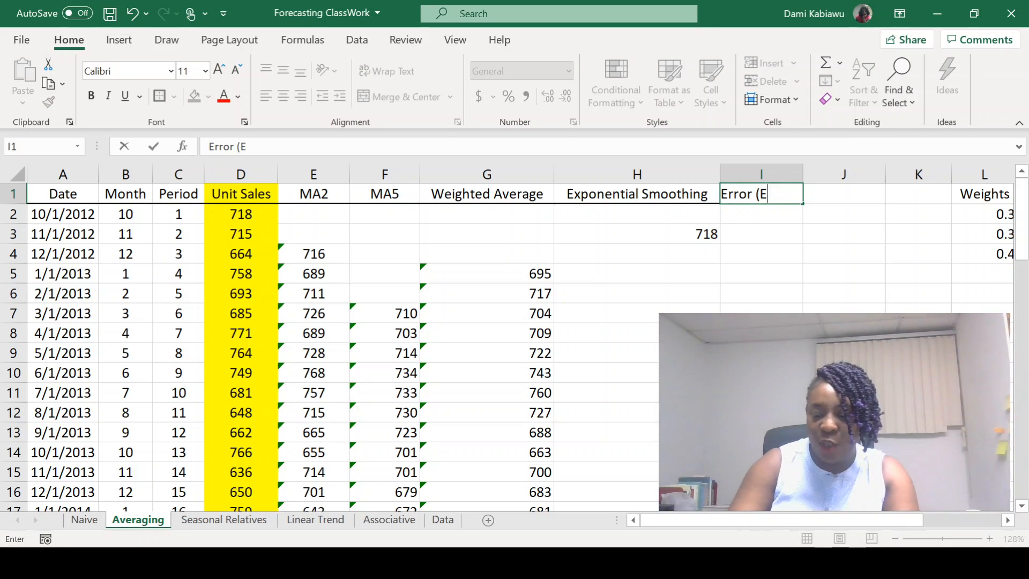
pyautogui.write('cp Smooo')
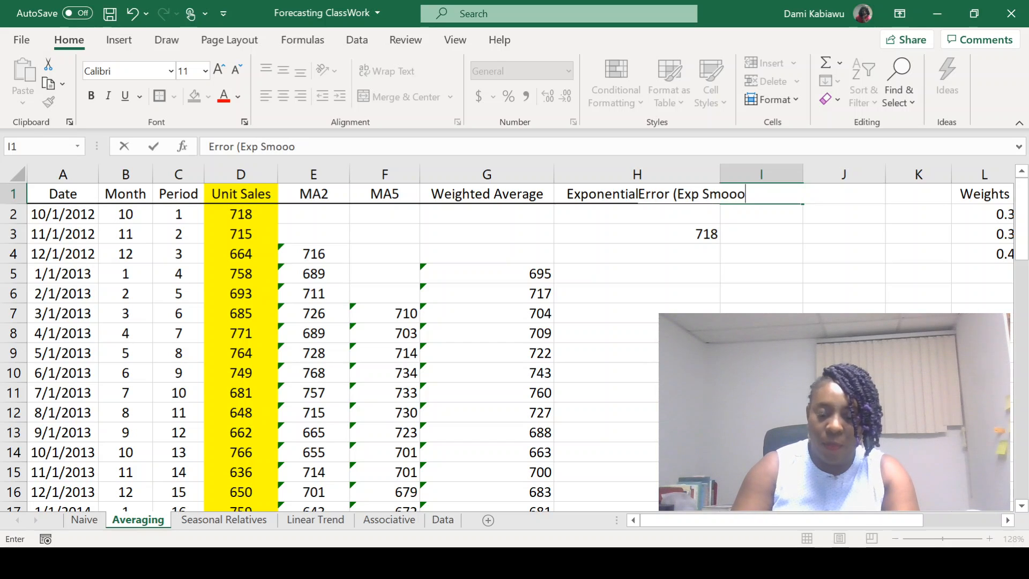
pyautogui.press('BackSpace')
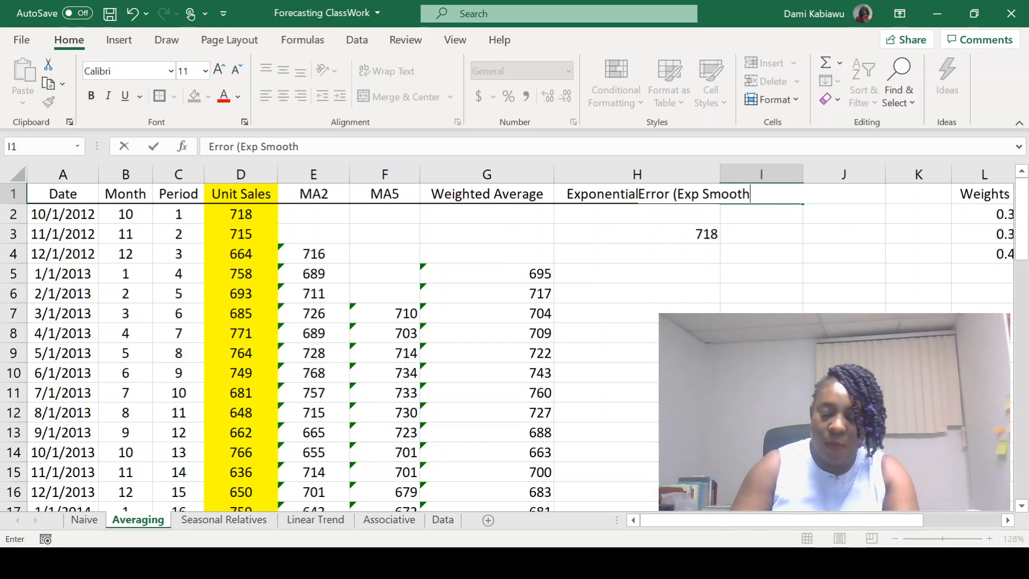
pyautogui.write('th)')
pyautogui.press('Return')
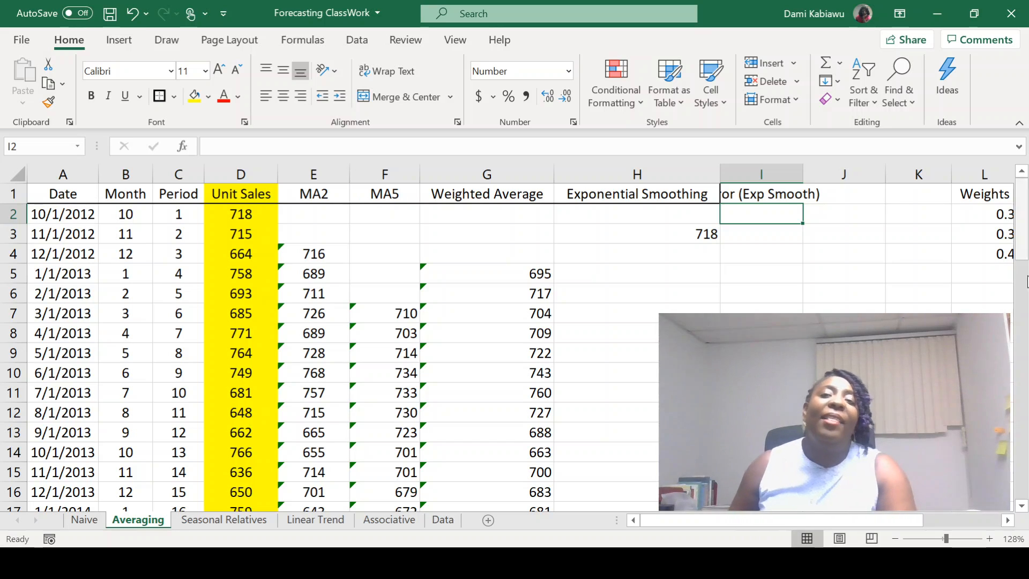
# Calculate the period 2 forecast error in I3 as unit sales minus forecast with =D3-H3.
pyautogui.click(745, 230)
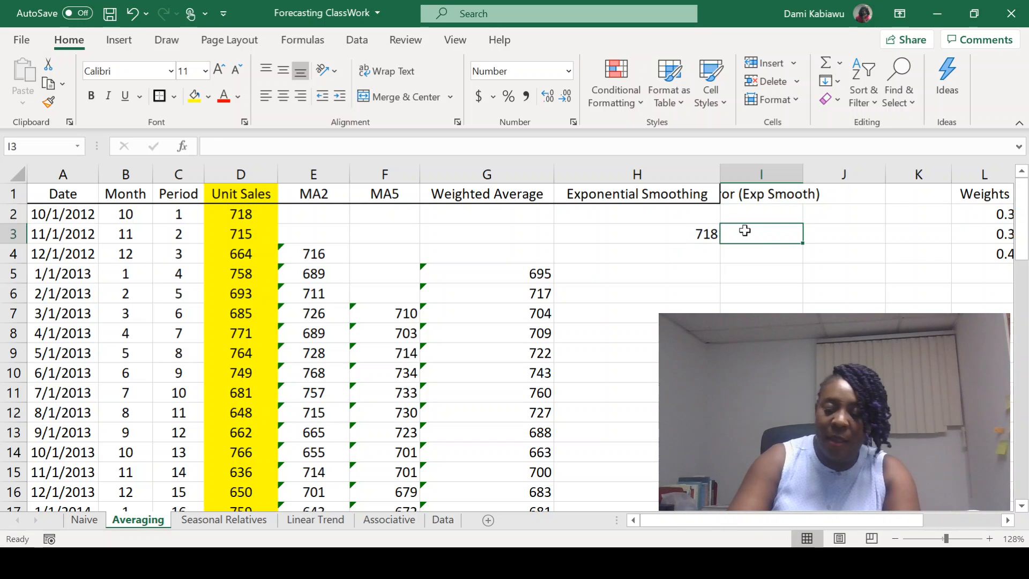
pyautogui.write('=')
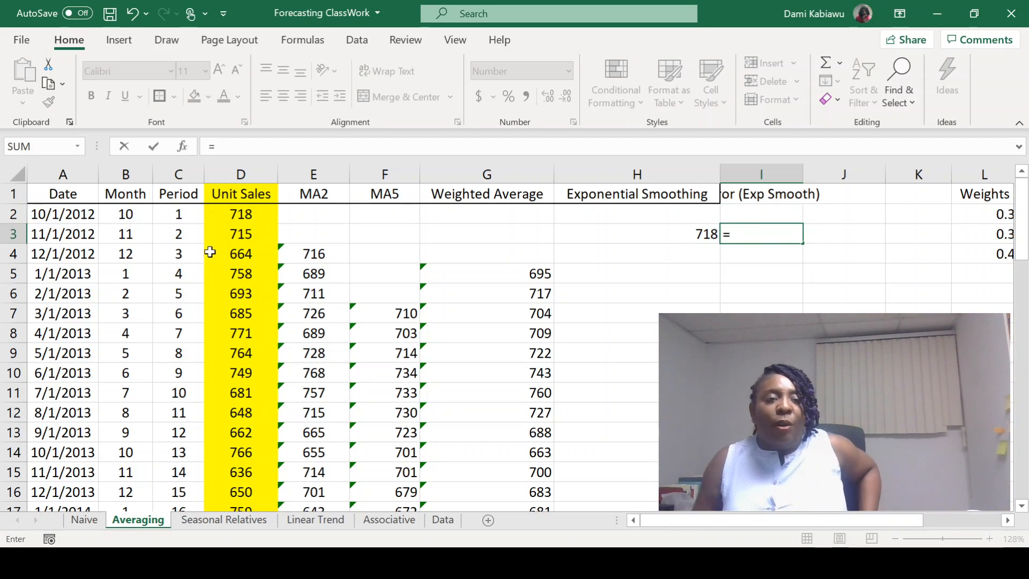
pyautogui.click(248, 234)
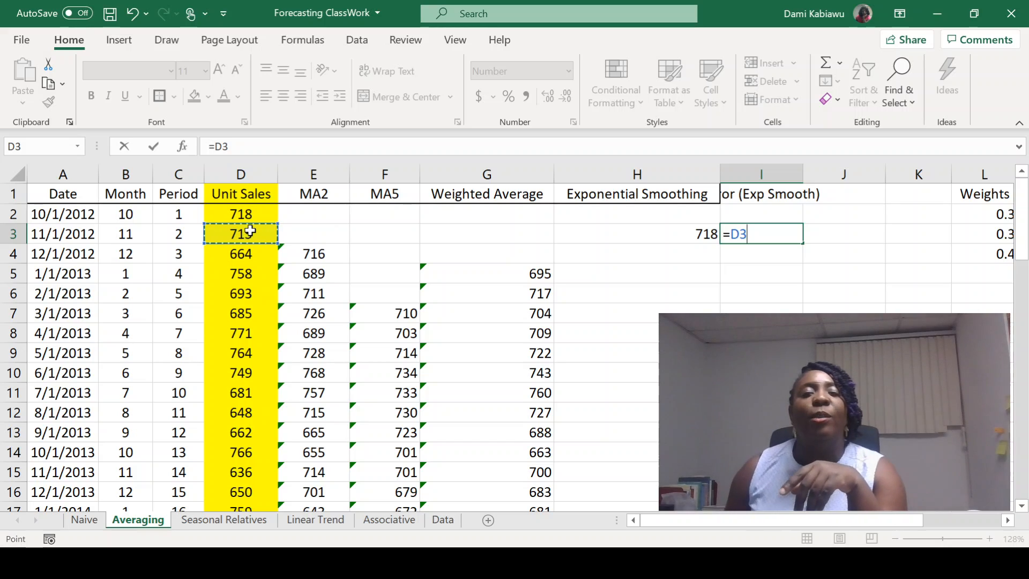
pyautogui.write('-')
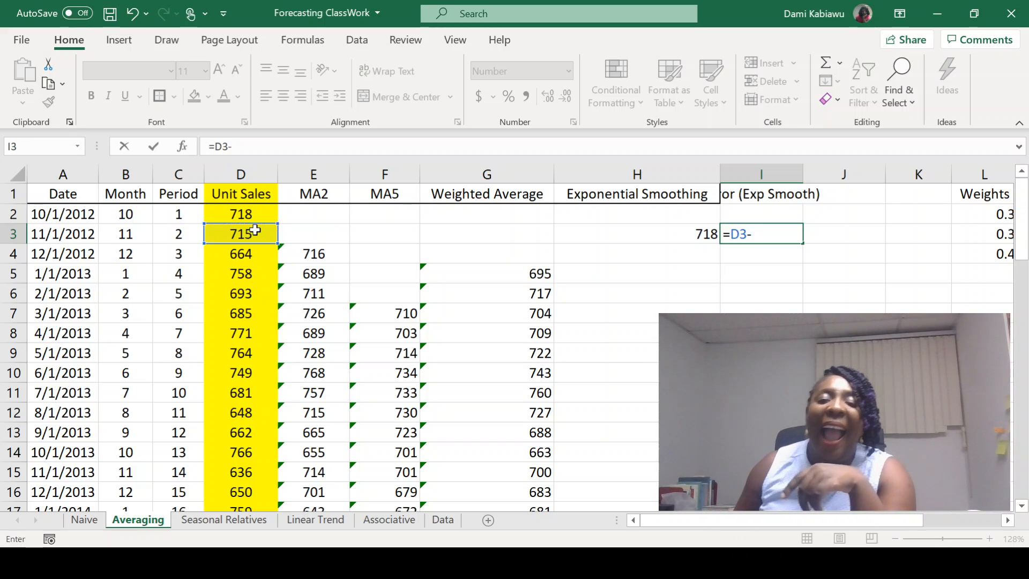
pyautogui.click(579, 230)
pyautogui.press('Return')
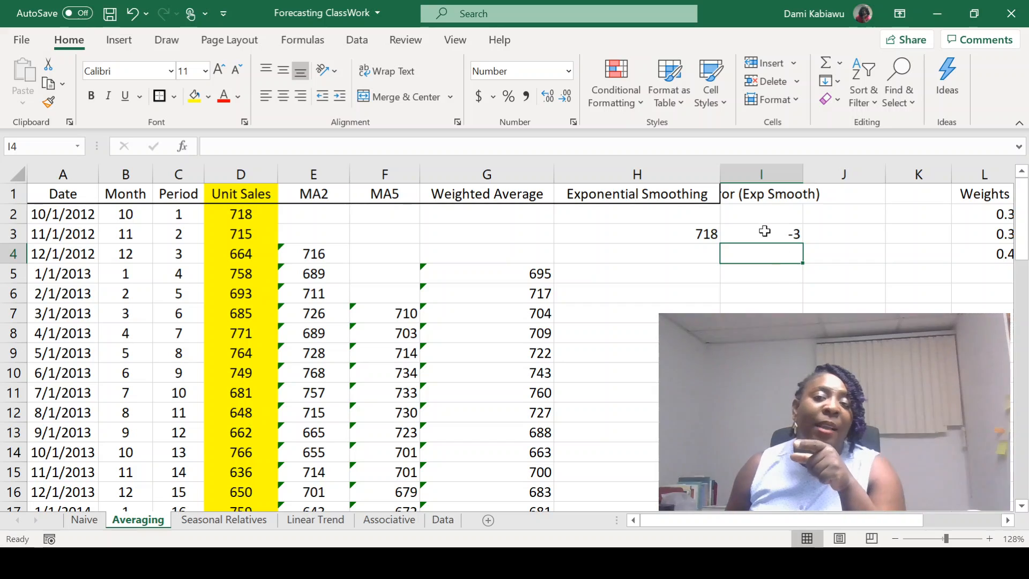
pyautogui.click(665, 257)
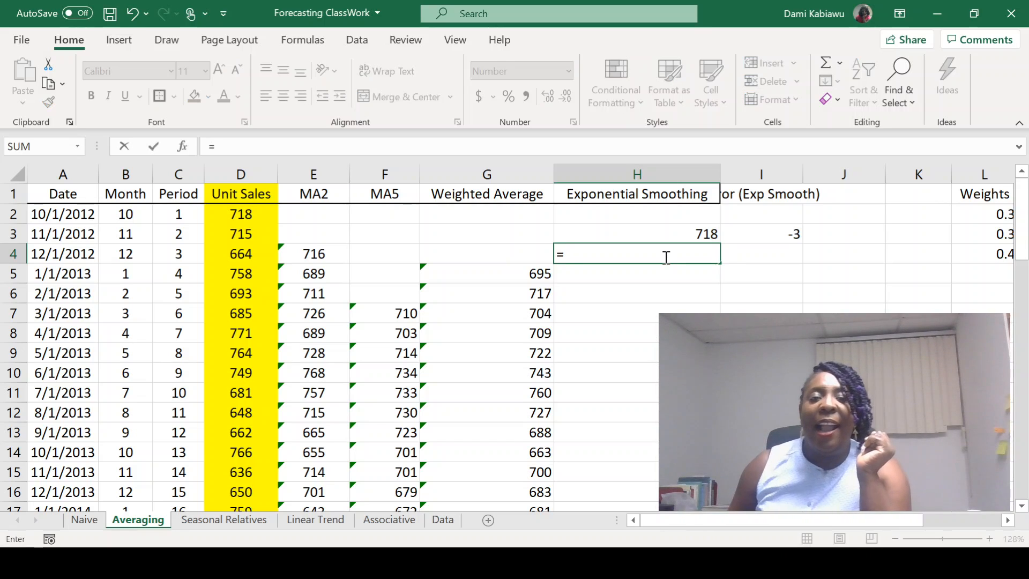
pyautogui.click(695, 235)
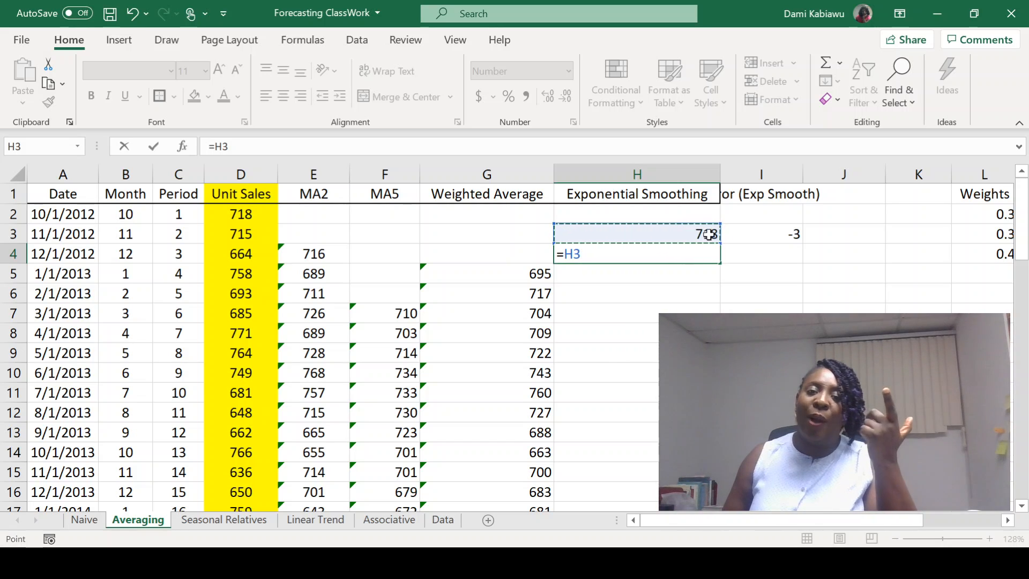
pyautogui.click(772, 233)
pyautogui.press('F2')
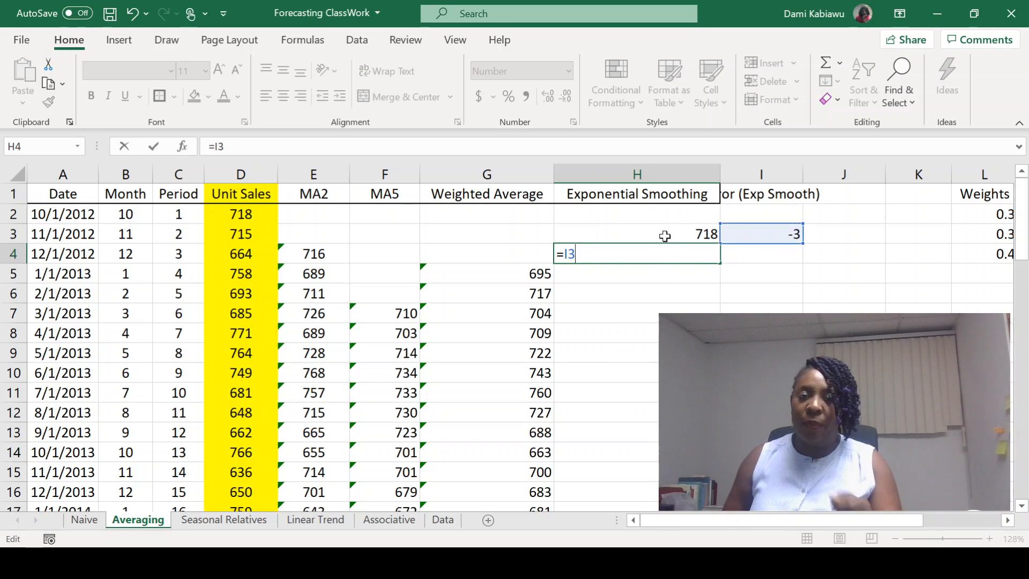
pyautogui.click(665, 234)
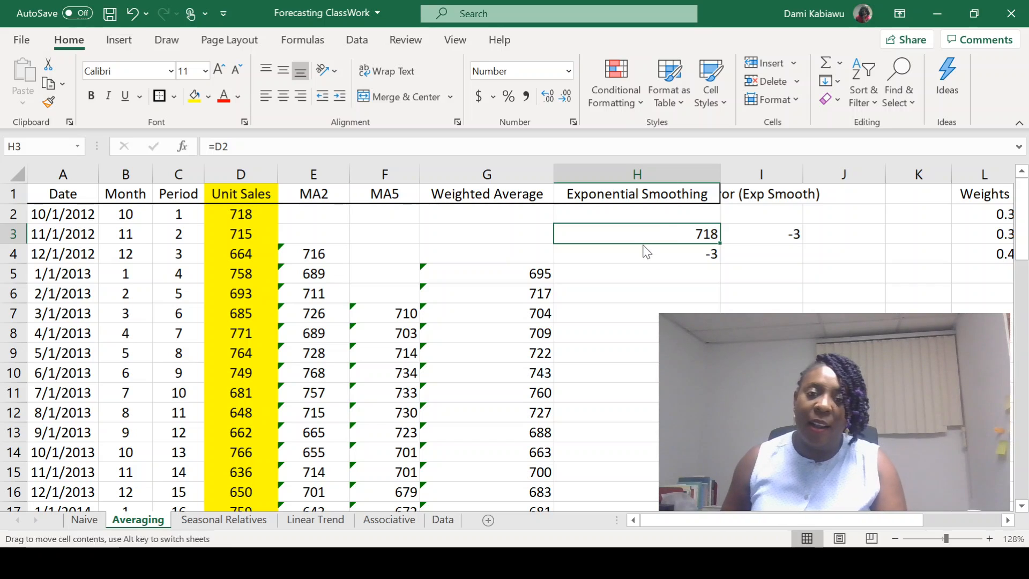
# Enter =H3+I3 in H4 to add the full previous error to the previous exponential smoothing forecast.
pyautogui.click(646, 252)
pyautogui.write('=')
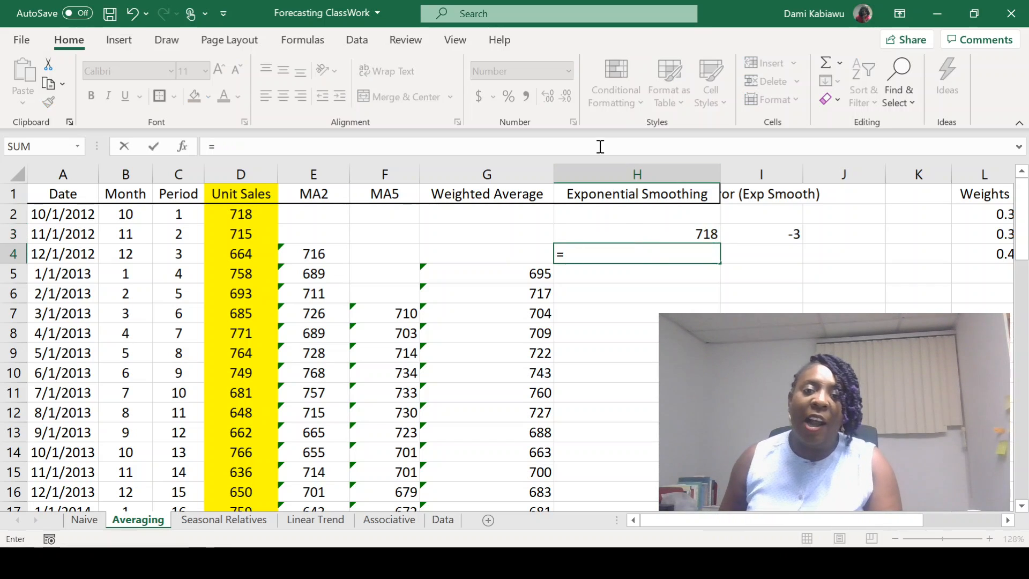
pyautogui.click(620, 231)
pyautogui.write('+')
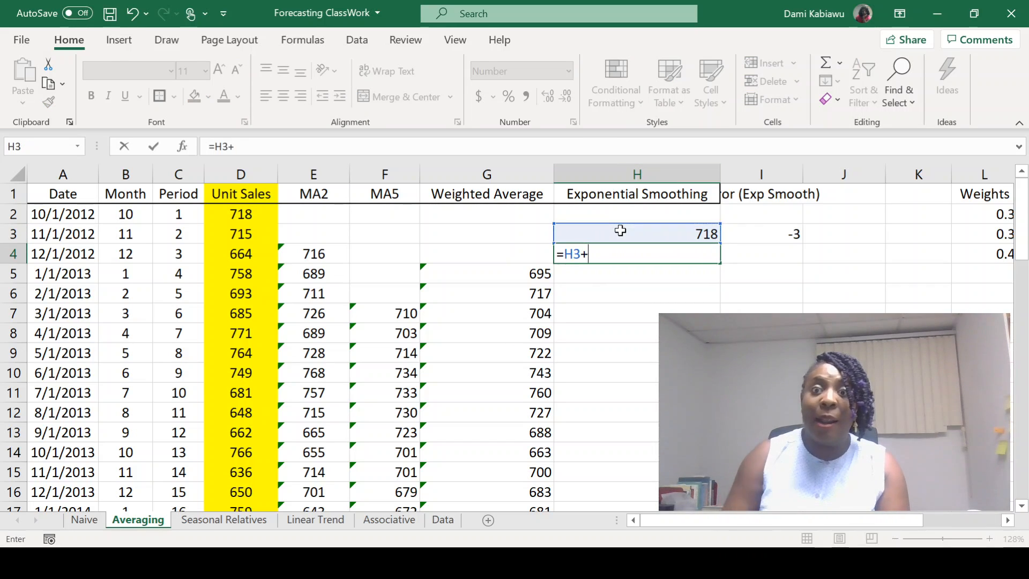
pyautogui.click(763, 234)
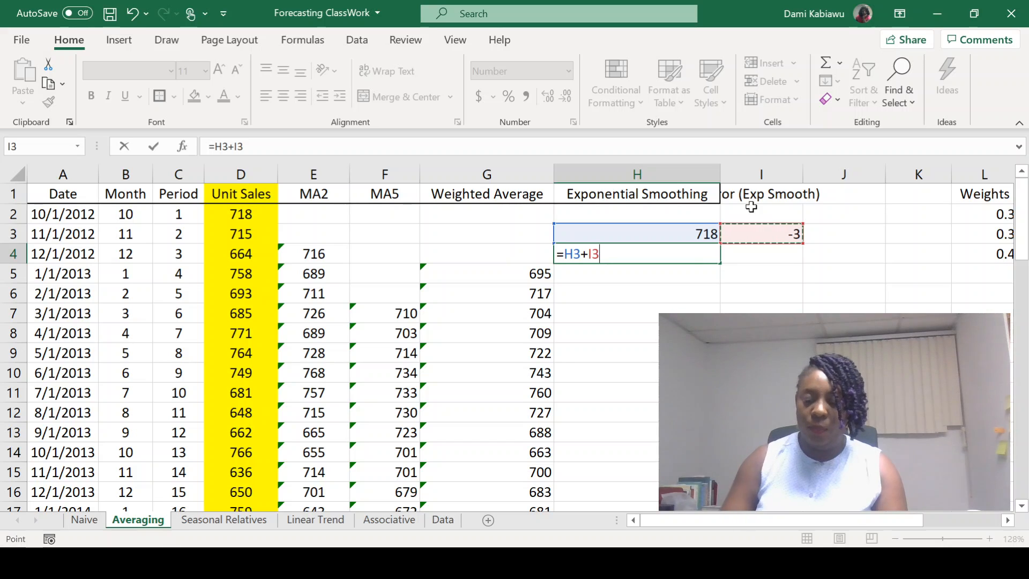
pyautogui.press('Return')
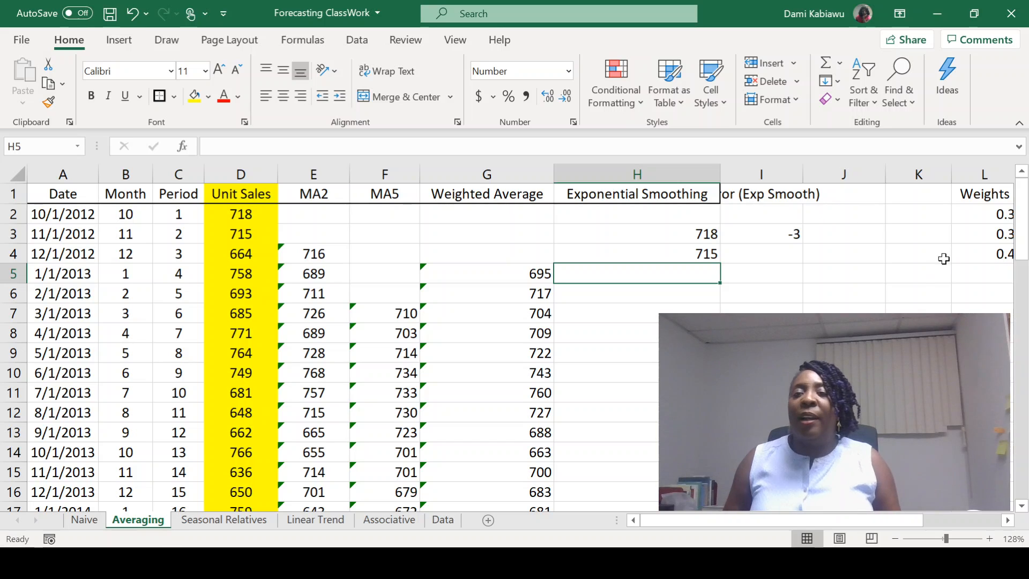
# Insert a single α symbol in K1 as the header of the column just before Weights.
pyautogui.moveTo(898, 529); pyautogui.dragTo(938, 522)
pyautogui.click(832, 188)
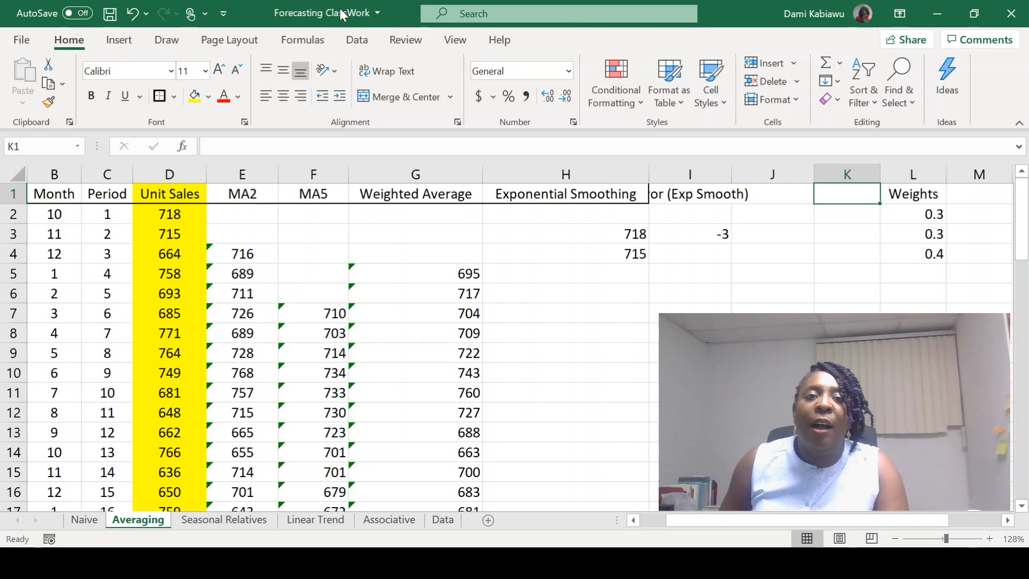
pyautogui.click(115, 40)
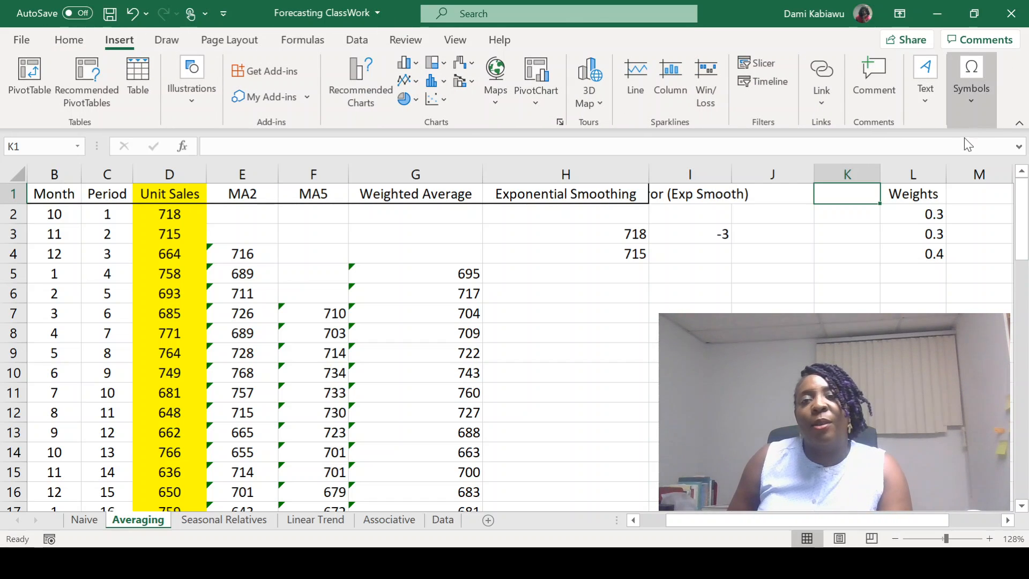
pyautogui.click(1011, 171)
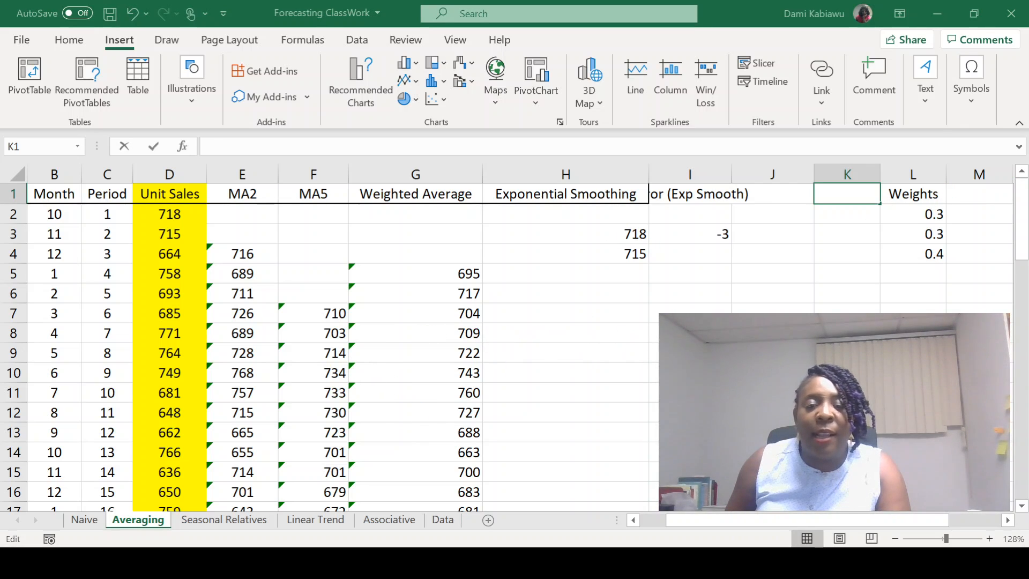
pyautogui.click(626, 404)
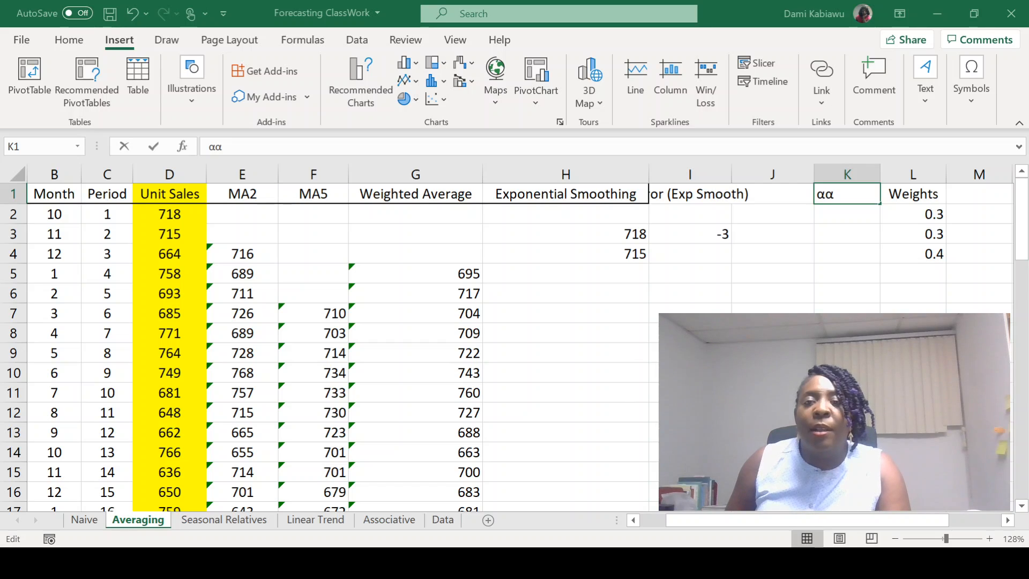
pyautogui.click(689, 404)
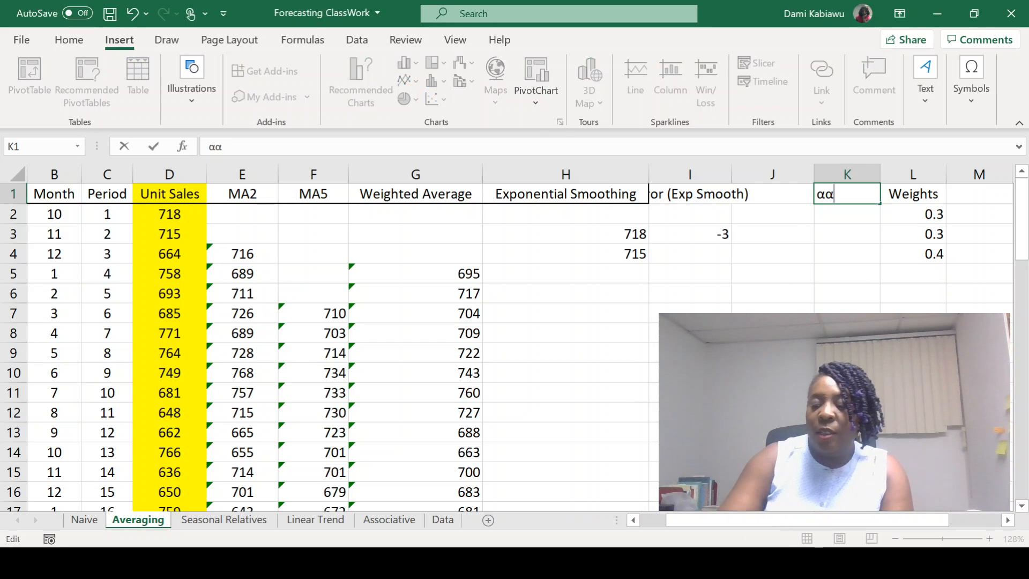
pyautogui.press('BackSpace')
pyautogui.click(778, 300)
pyautogui.click(848, 198)
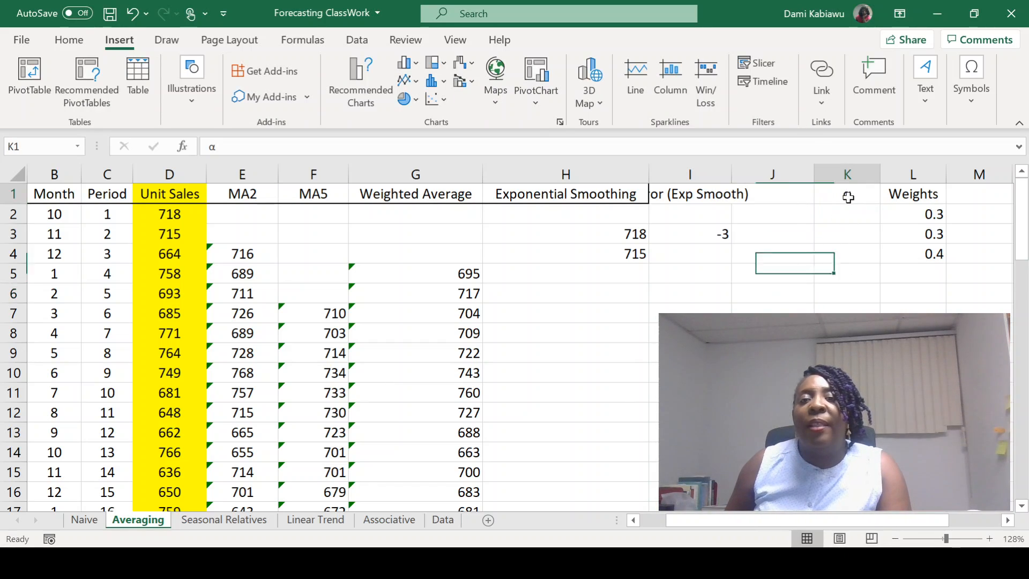
# Set the smoothing constant under the α header in K2 to 0.1.
pyautogui.click(846, 219)
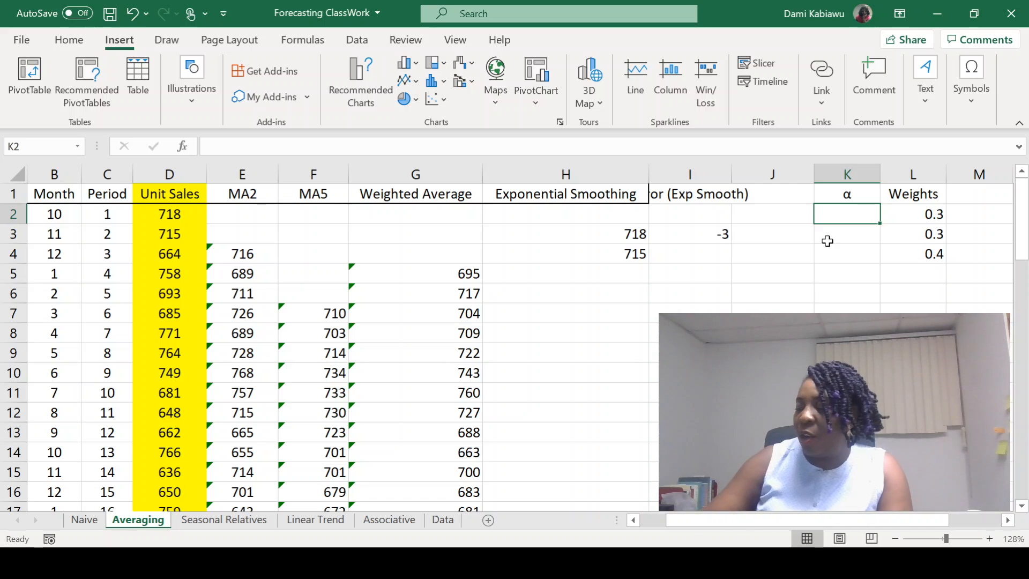
pyautogui.write('0.1')
pyautogui.press('Return')
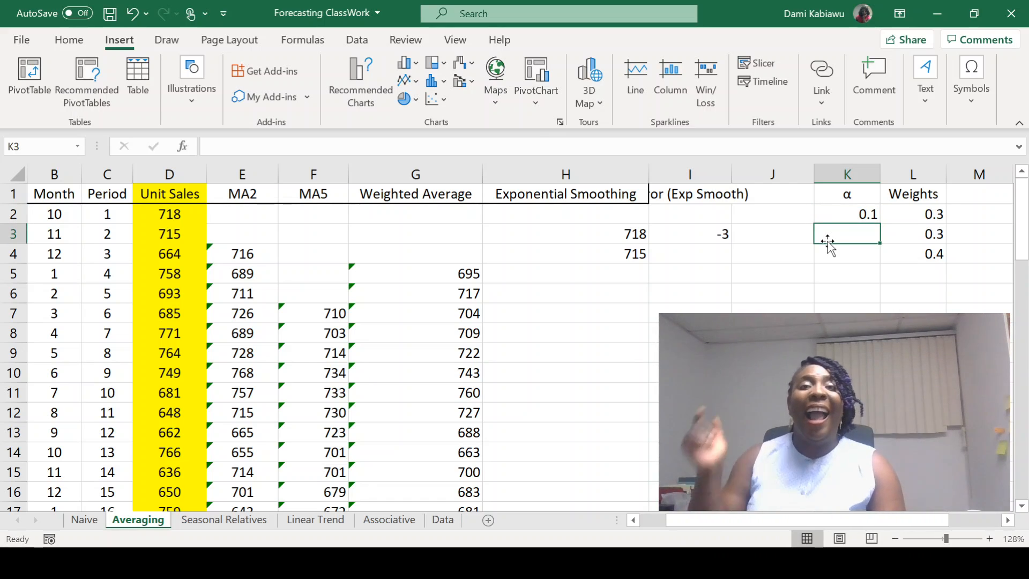
# Replace the formula in H4 with =H3+(K2*I3), so the previous error is weighted by α.
pyautogui.click(597, 253)
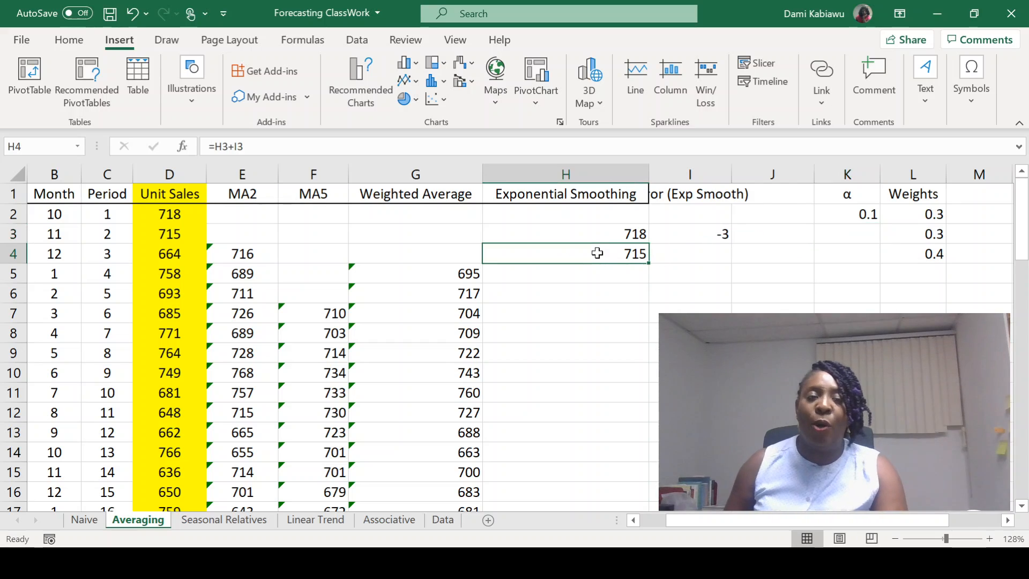
pyautogui.write('=')
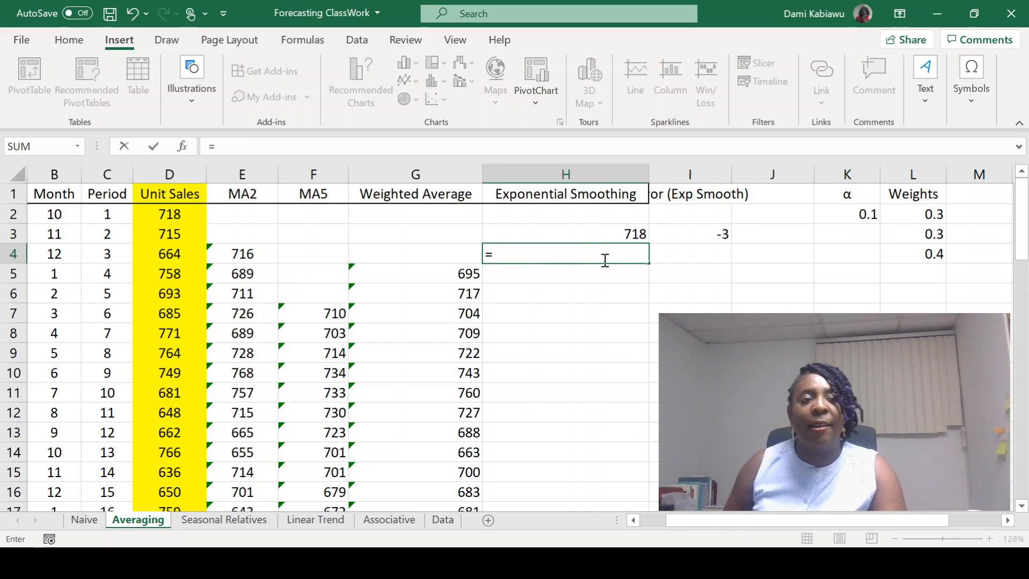
pyautogui.click(590, 230)
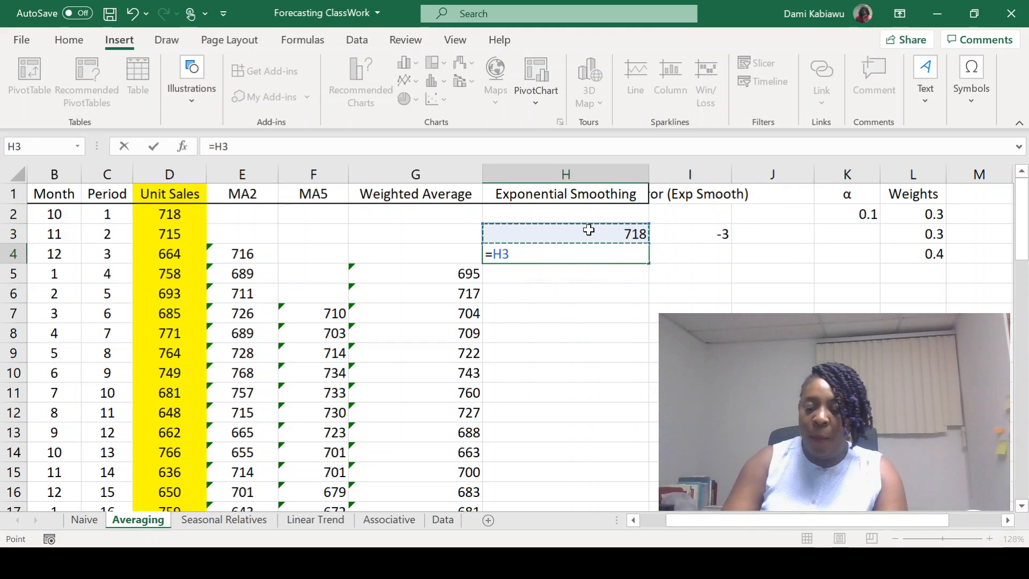
pyautogui.write('+')
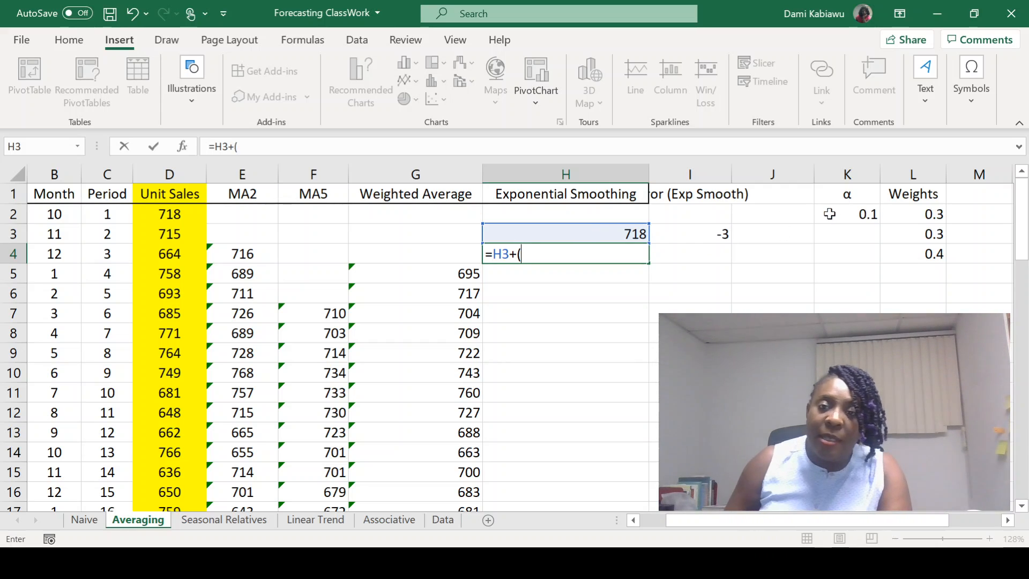
pyautogui.write('(')
pyautogui.click(841, 215)
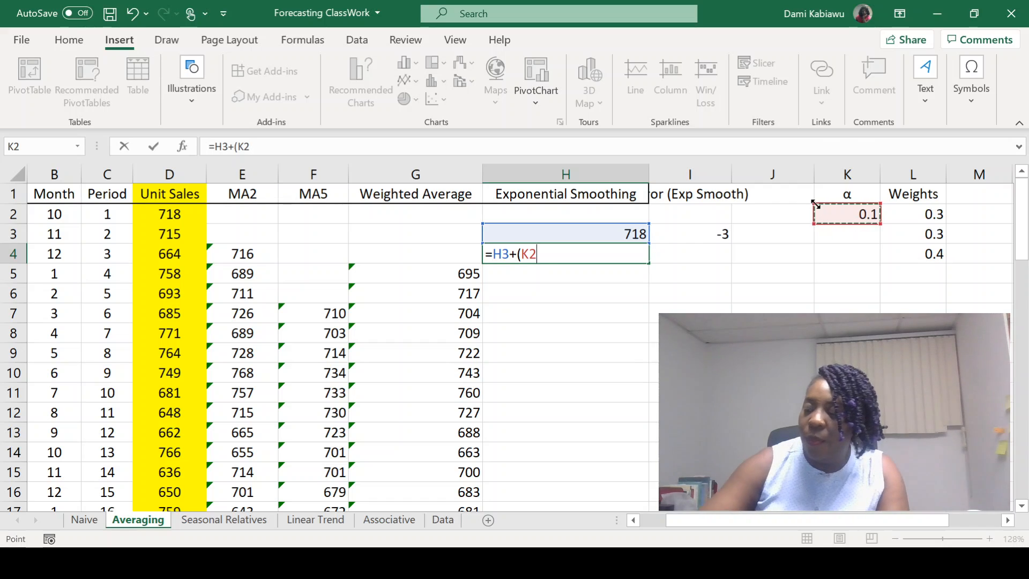
pyautogui.write('*')
pyautogui.click(714, 234)
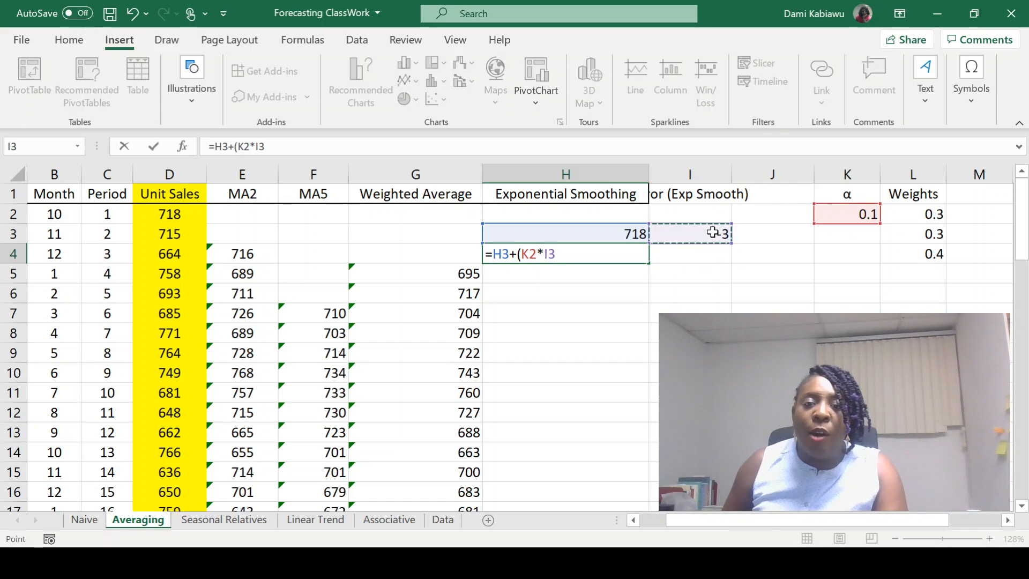
pyautogui.write(')')
pyautogui.press('Return')
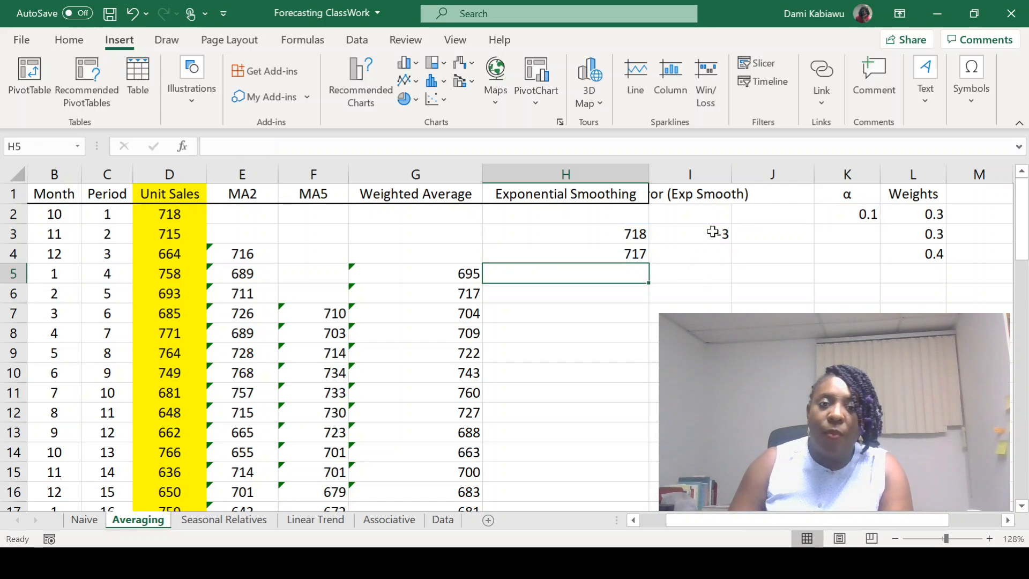
pyautogui.click(635, 257)
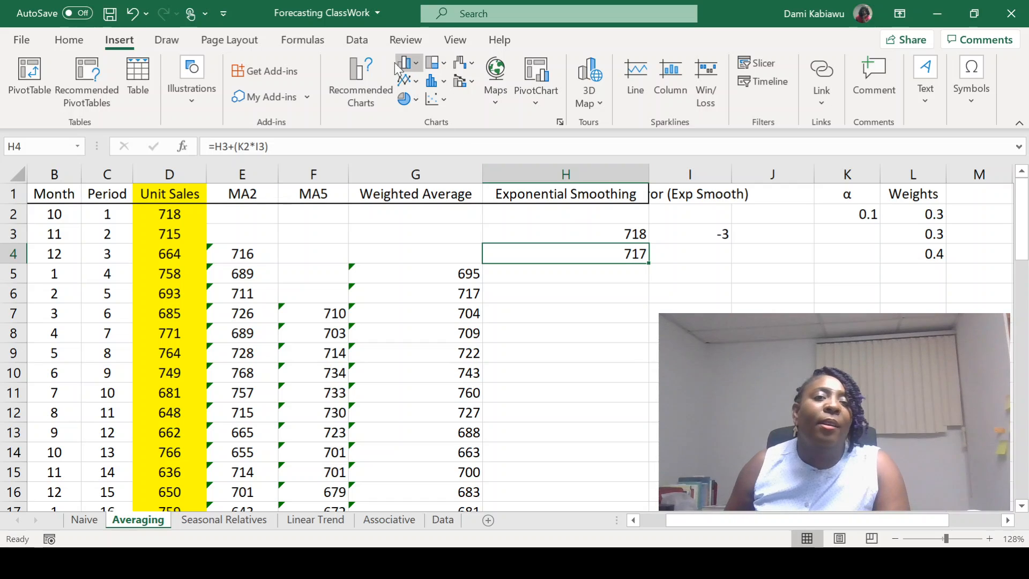
# Format the exponential smoothing forecast in H4 to show two decimal places.
pyautogui.click(69, 39)
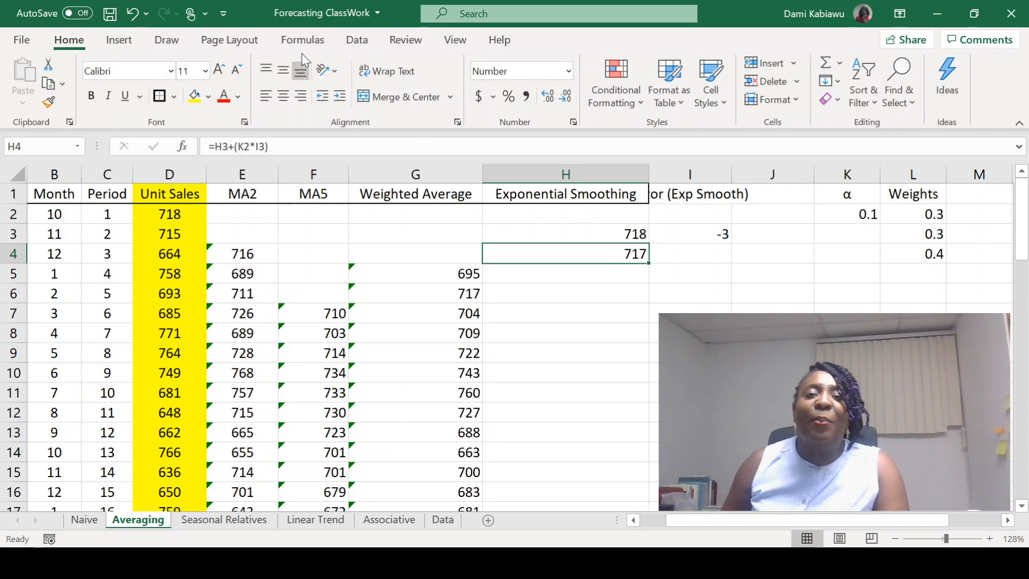
pyautogui.click(547, 98)
pyautogui.click(547, 97)
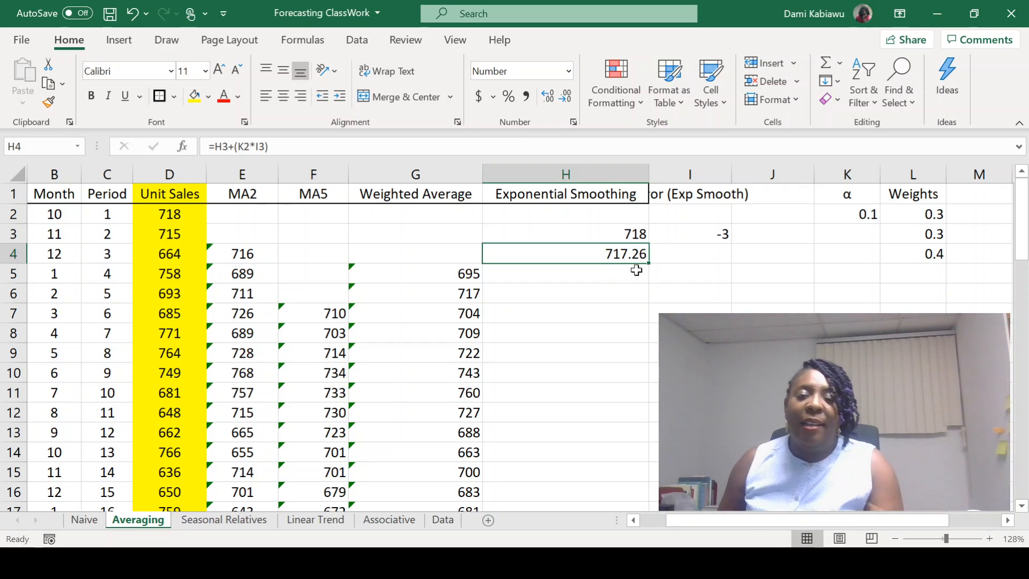
# Fill the error formula =D3-H3 from I3 down the exponential smoothing error column to row 60.
pyautogui.click(673, 237)
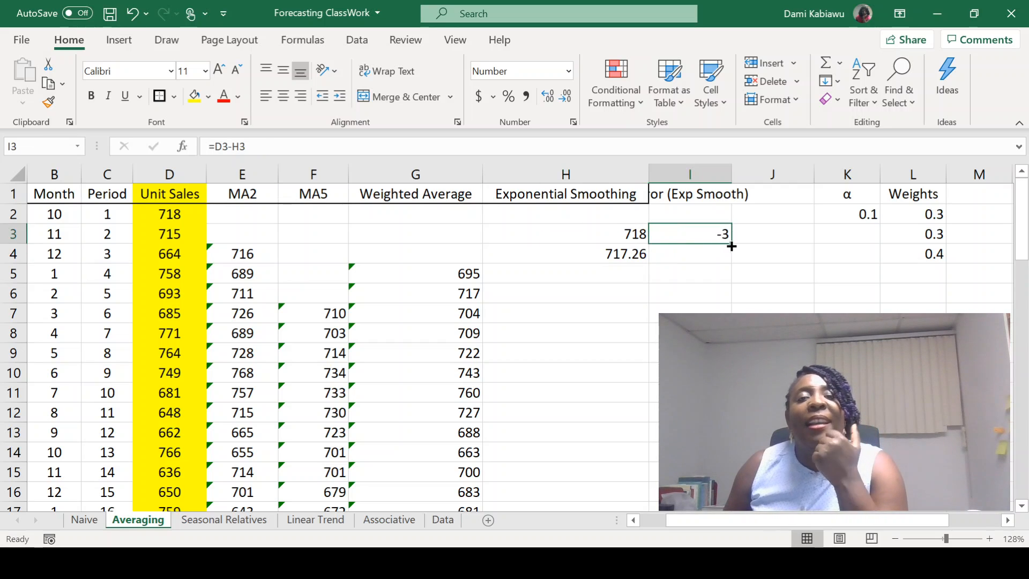
pyautogui.moveTo(733, 244); pyautogui.dragTo(732, 243)
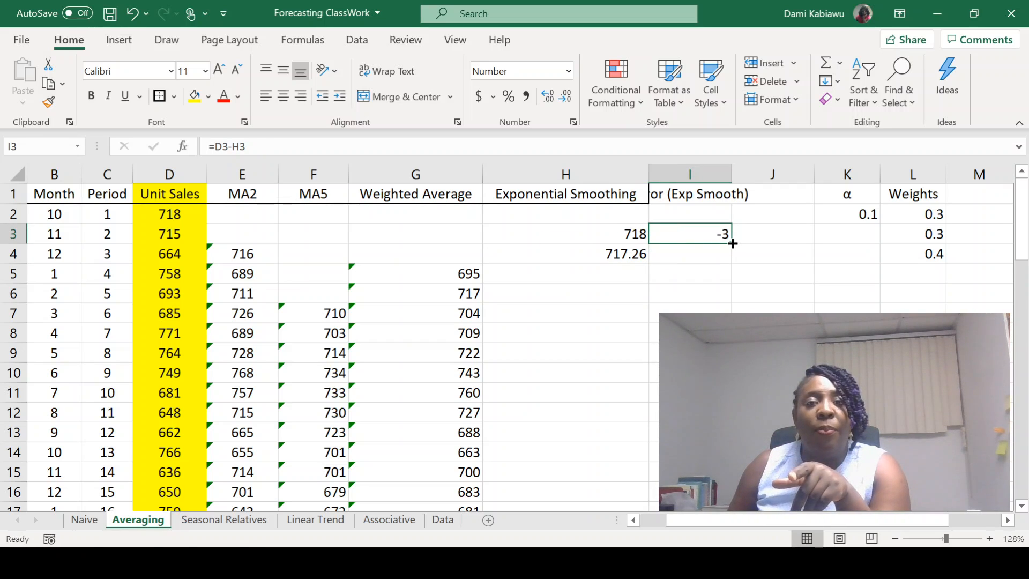
pyautogui.doubleClick(733, 244)
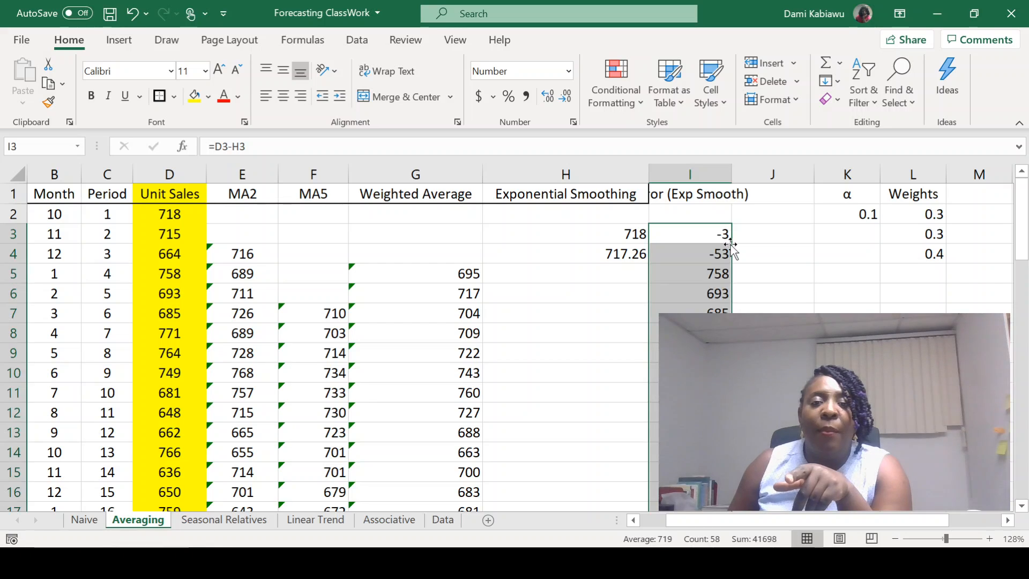
pyautogui.scroll(-18, 514, 346)
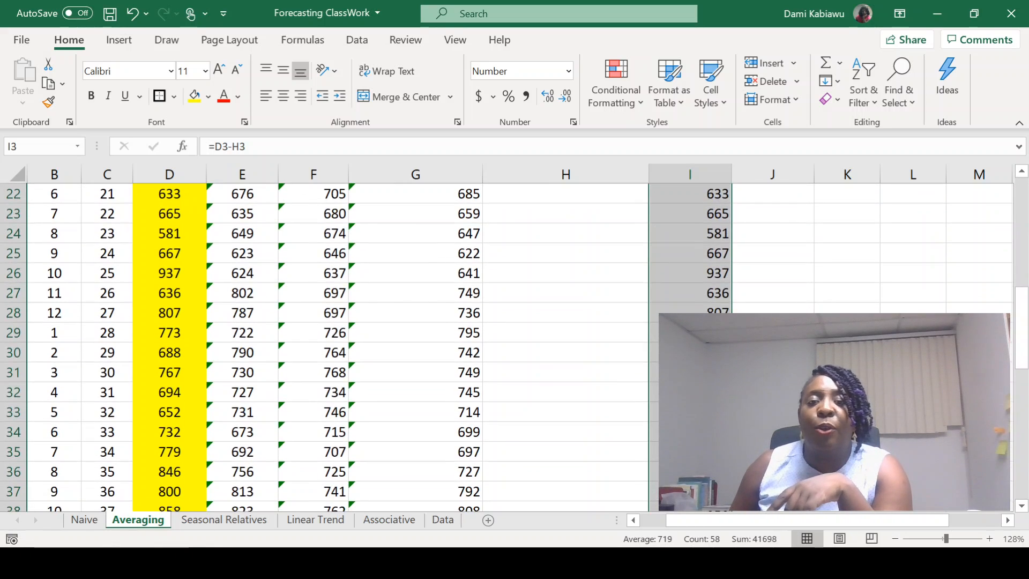
pyautogui.scroll(1, 514, 346)
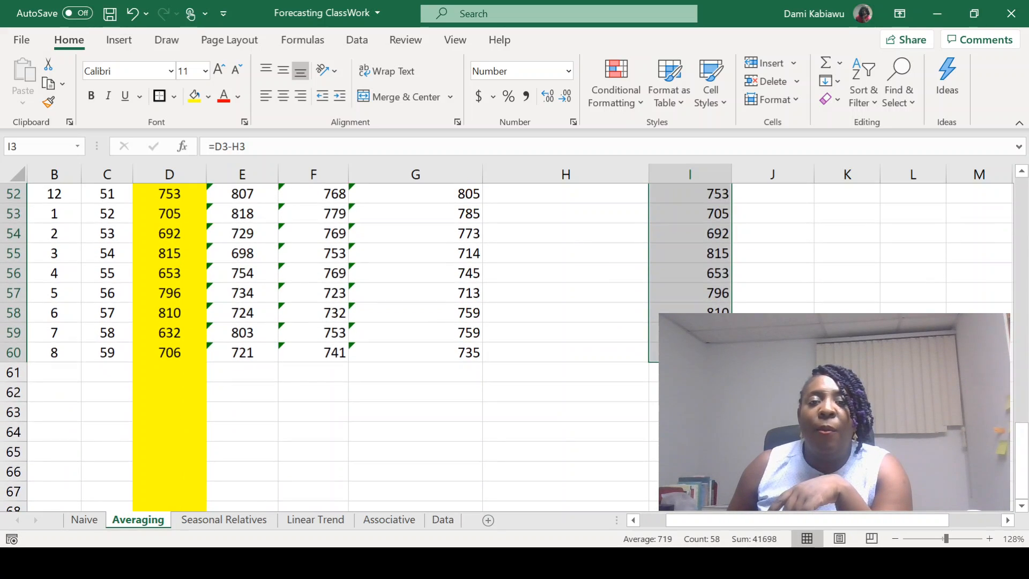
# Examine the error formula in I60 and the cells D60 and H60 that it references.
pyautogui.click(692, 333)
pyautogui.click(692, 353)
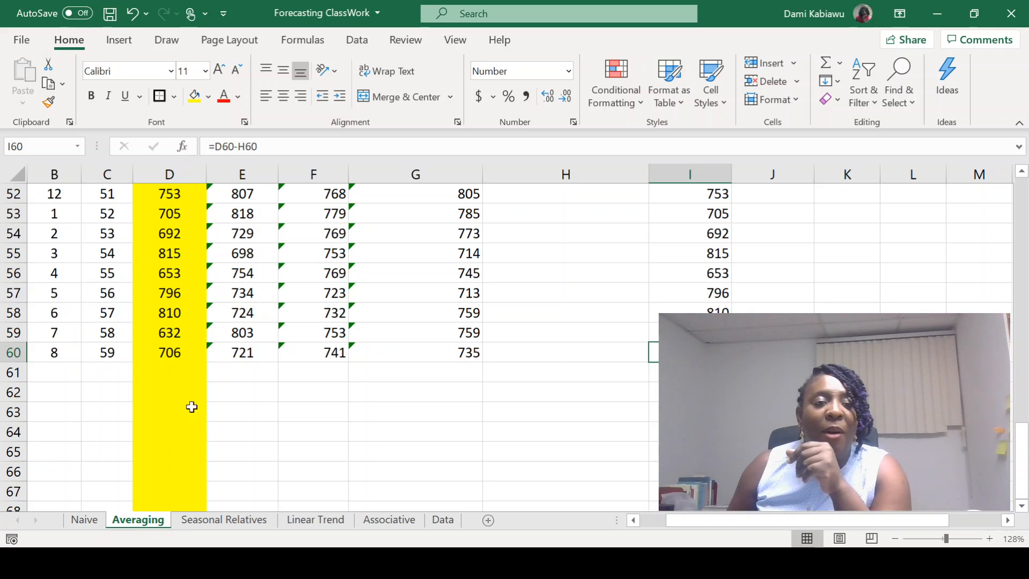
pyautogui.click(183, 357)
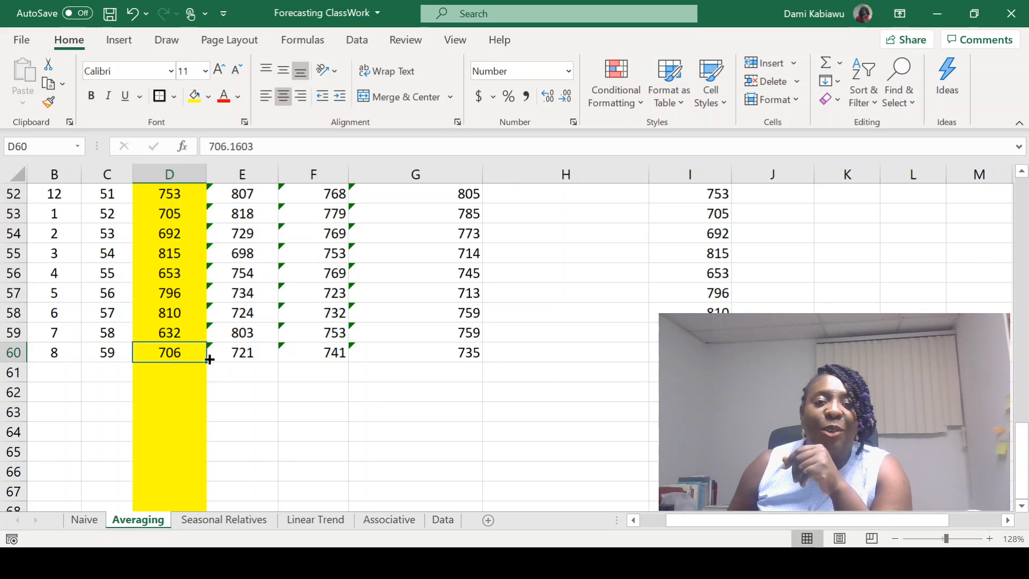
pyautogui.click(510, 356)
pyautogui.doubleClick(524, 358)
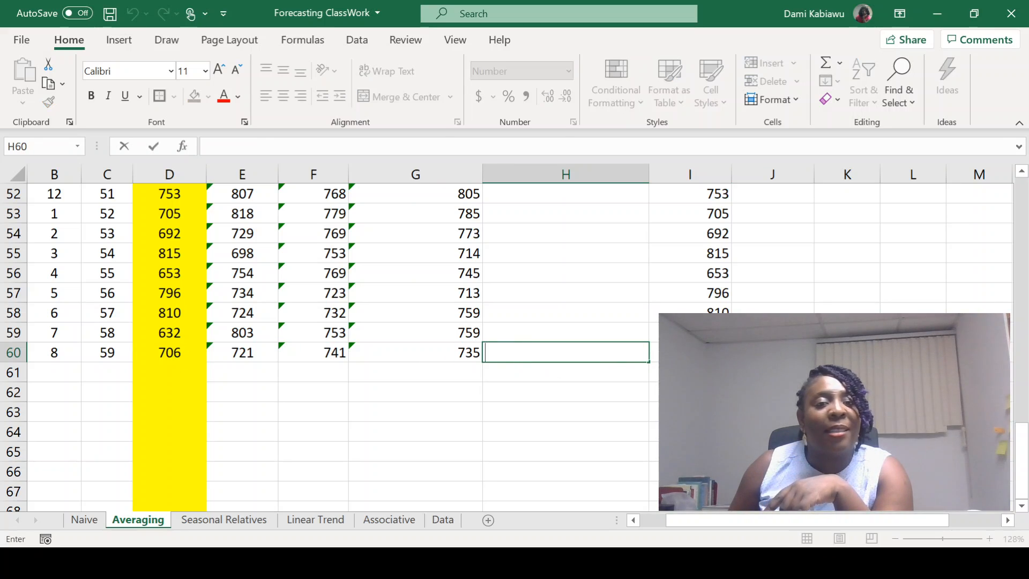
pyautogui.write('=D60-H60')
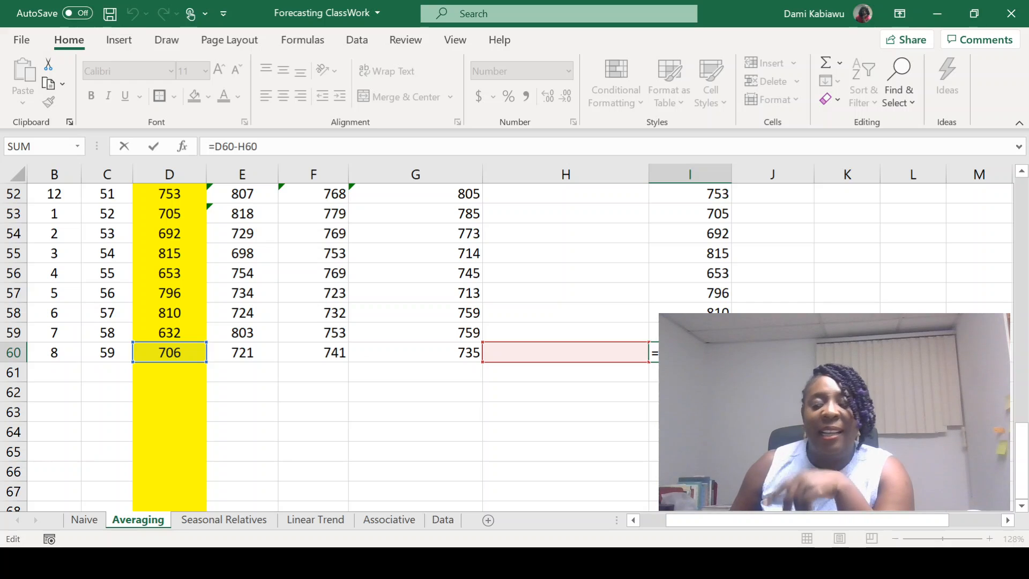
pyautogui.press('Return')
# Try to fill the formula =H3+(K2*I3) from H4 down the Exponential Smoothing column.
pyautogui.scroll(5, 782, 305)
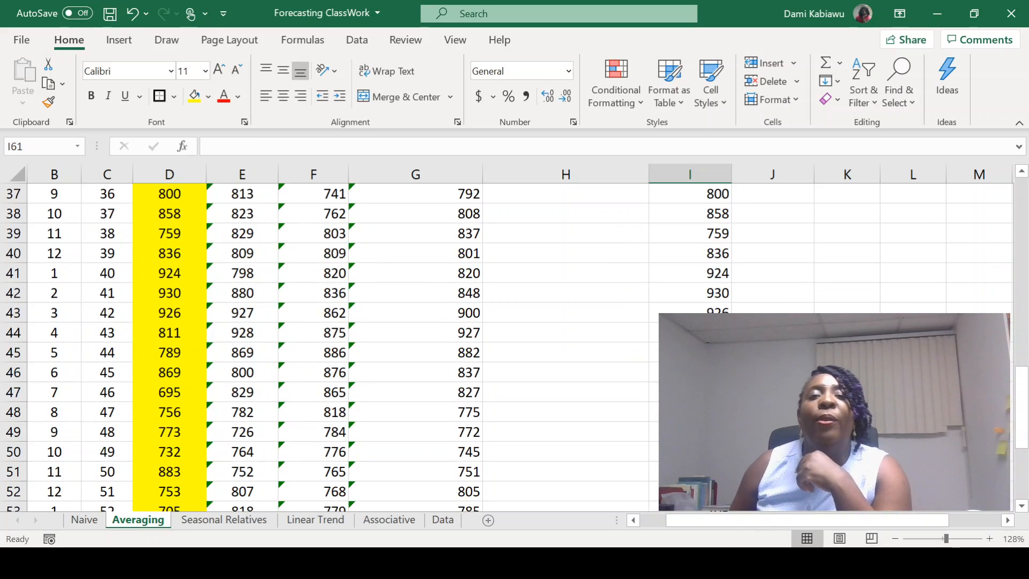
pyautogui.scroll(12, 781, 305)
pyautogui.click(629, 255)
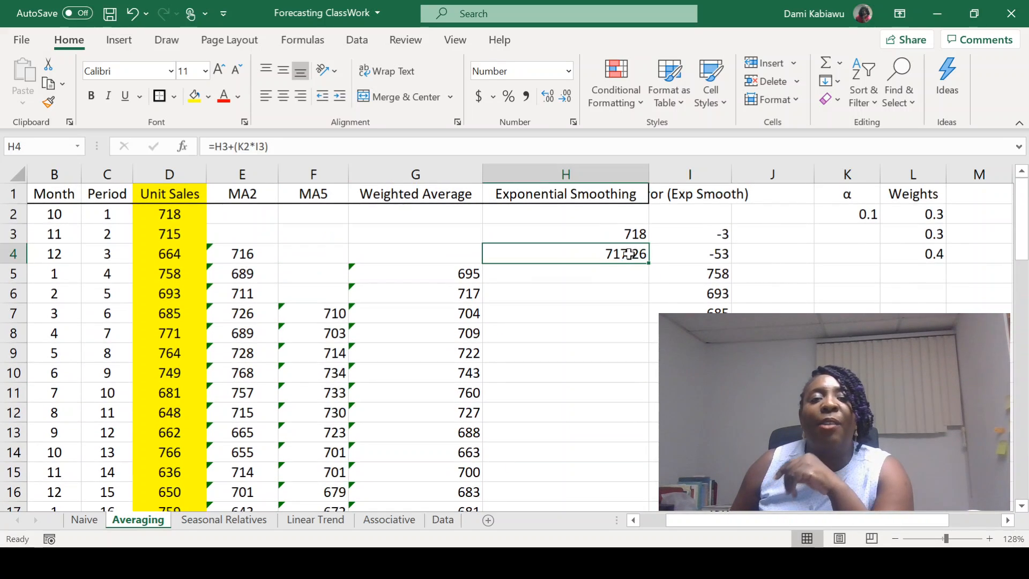
pyautogui.doubleClick(653, 264)
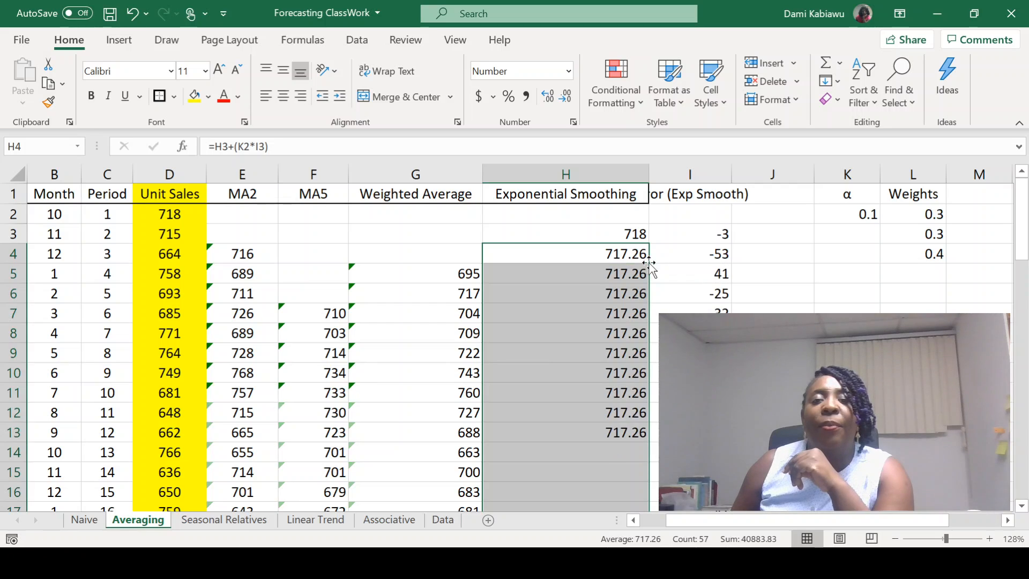
# Compare the formulas in H4 and H5 to see which α cell each one references.
pyautogui.click(574, 254)
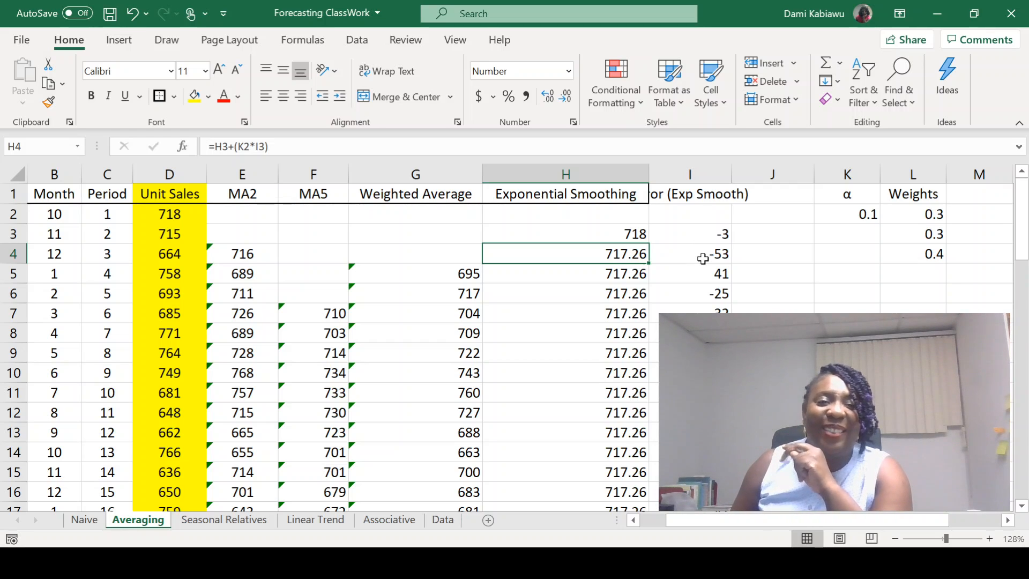
pyautogui.doubleClick(617, 252)
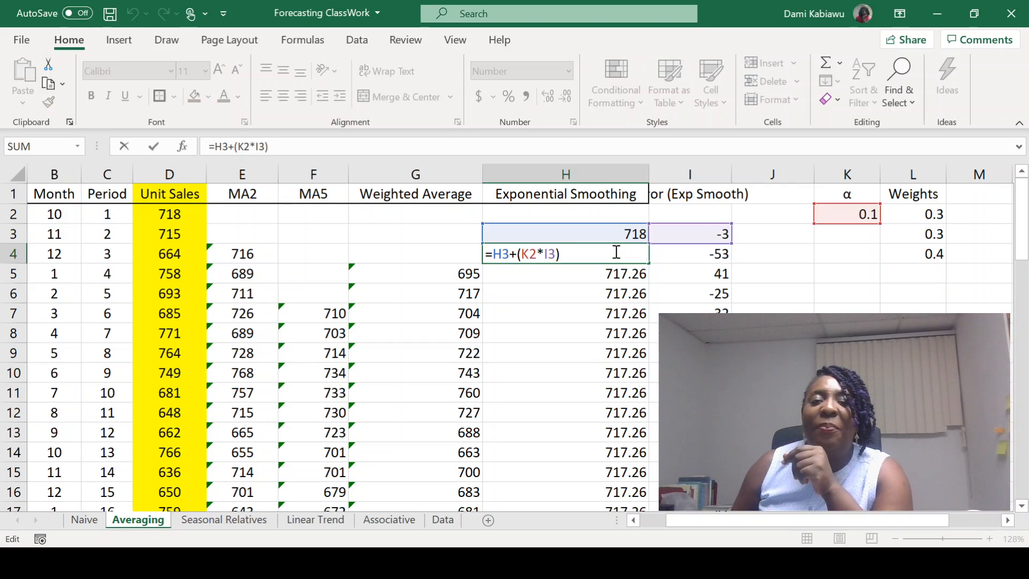
pyautogui.press('Return')
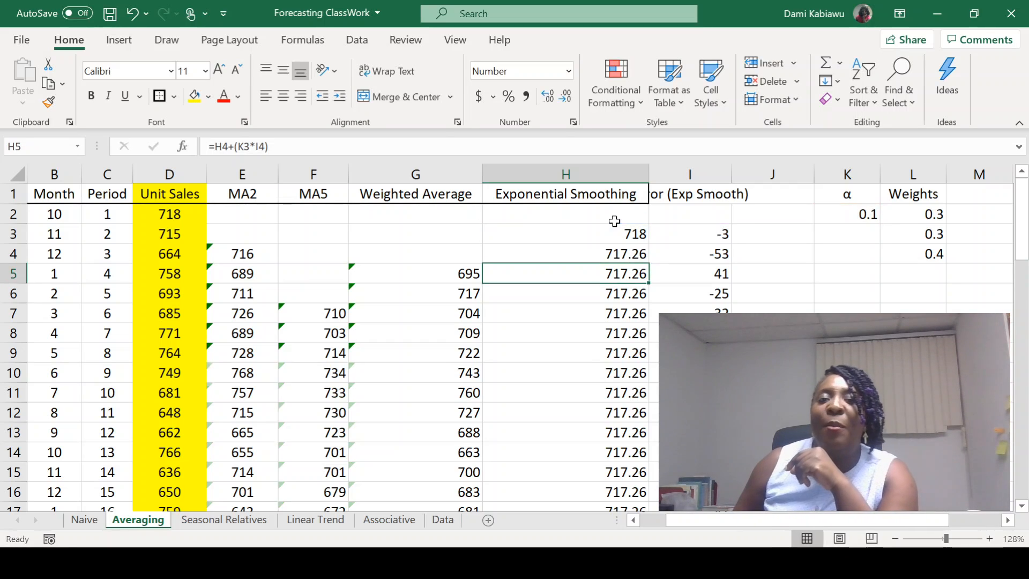
pyautogui.doubleClick(590, 274)
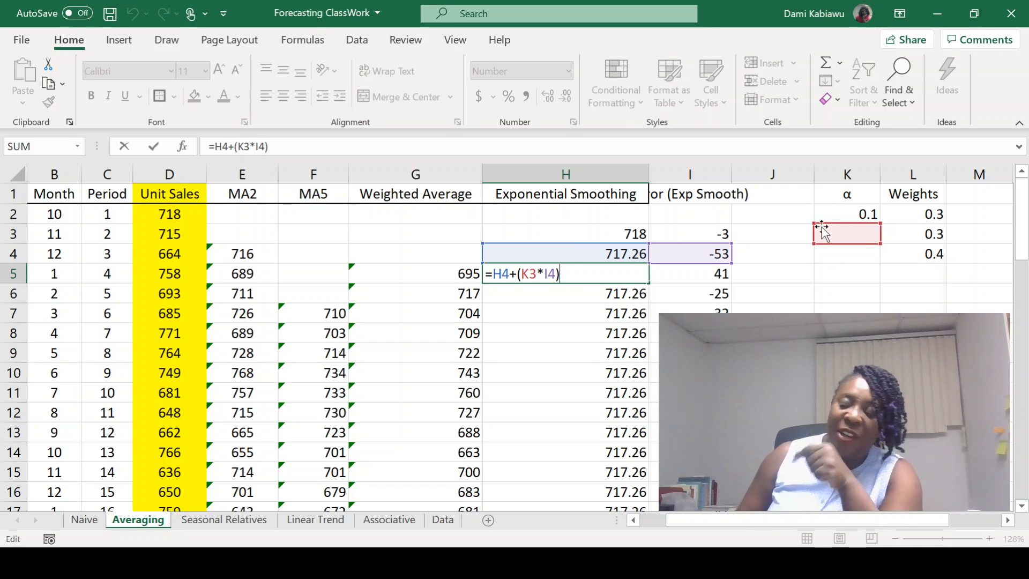
pyautogui.press('Return')
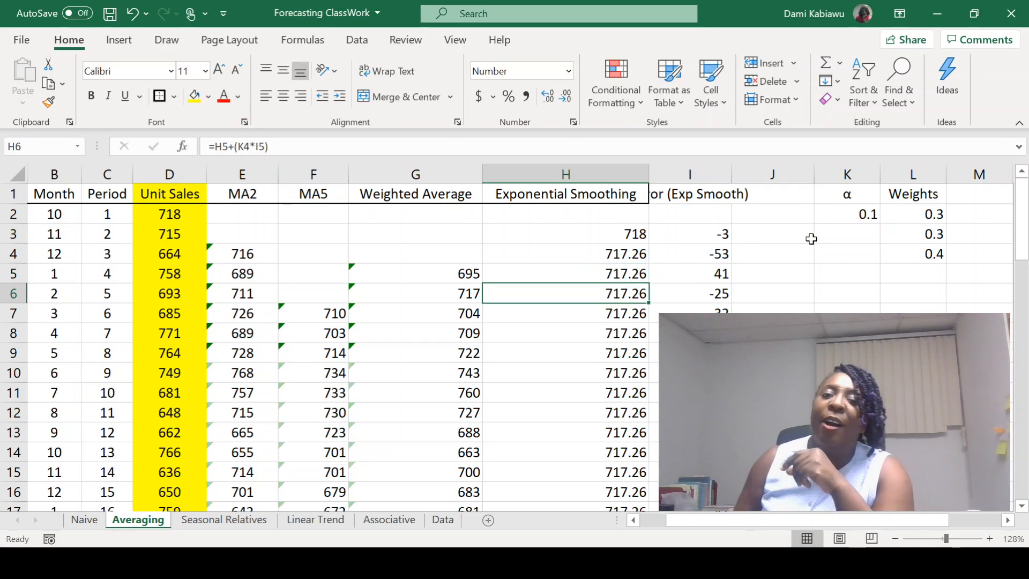
# Make the α reference in H4 absolute, giving =H3+($K$2*I3), and fill the formula down the Exponential Smoothing column.
pyautogui.click(562, 253)
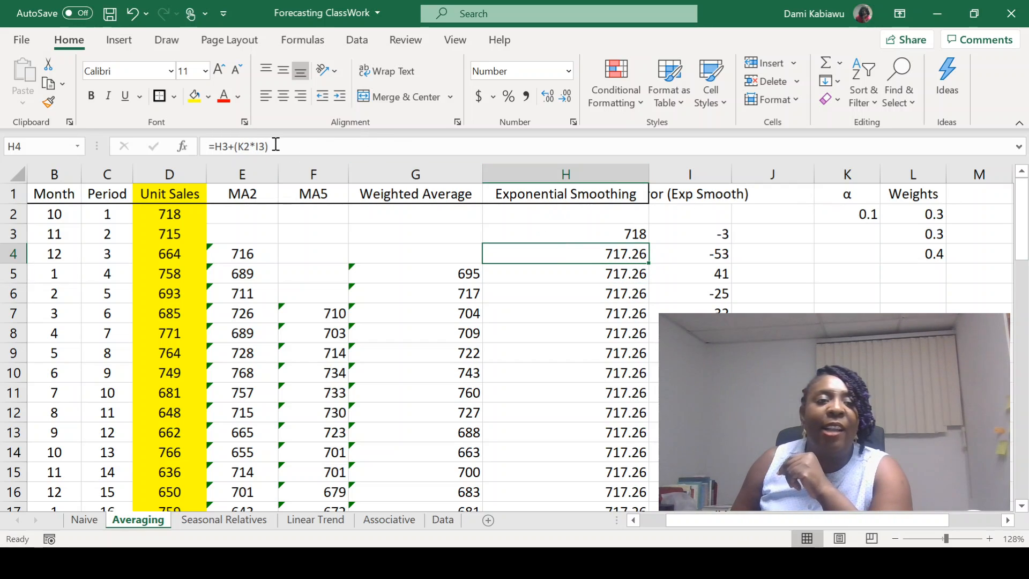
pyautogui.click(250, 145)
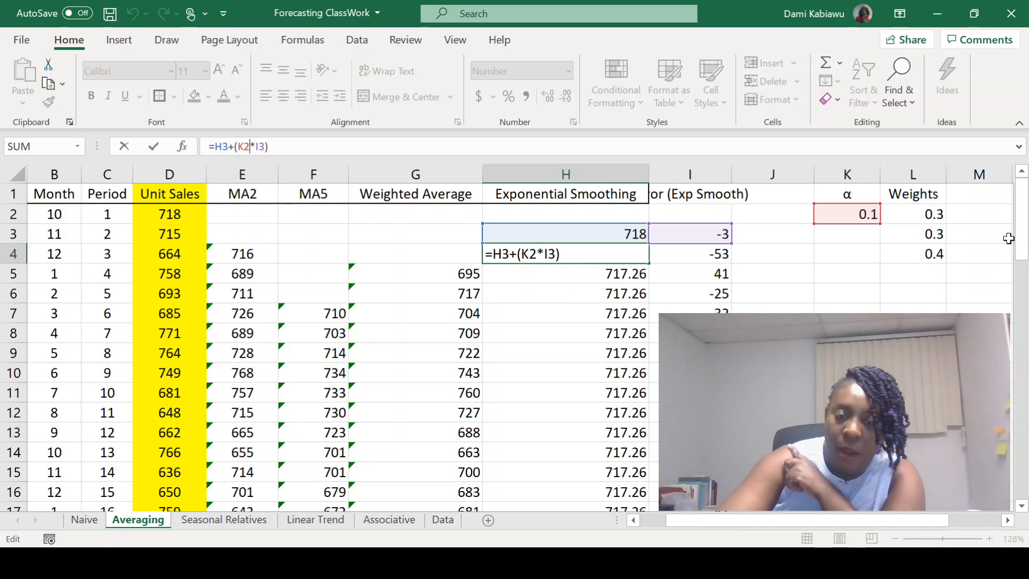
pyautogui.press('F4')
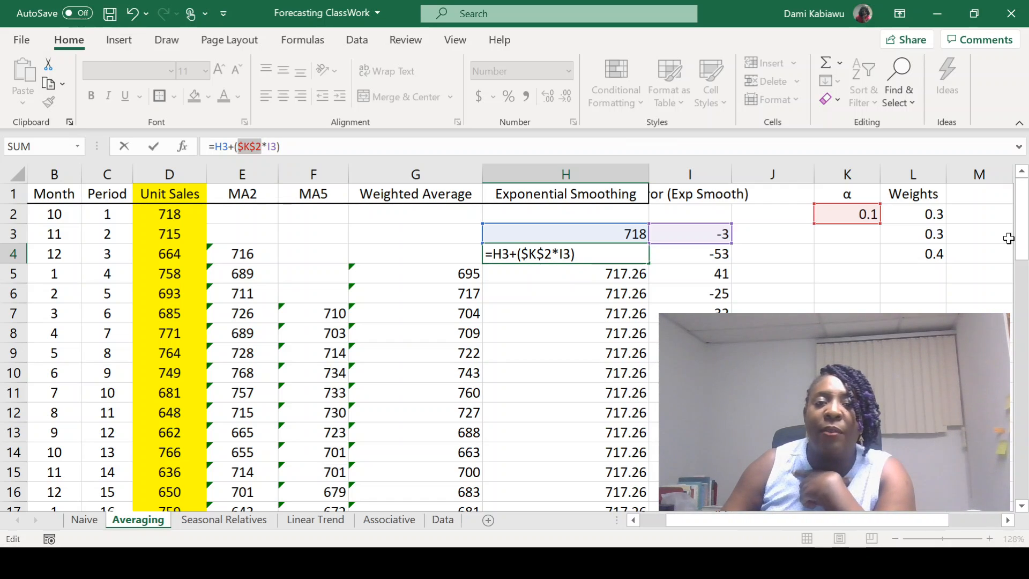
pyautogui.press('Return')
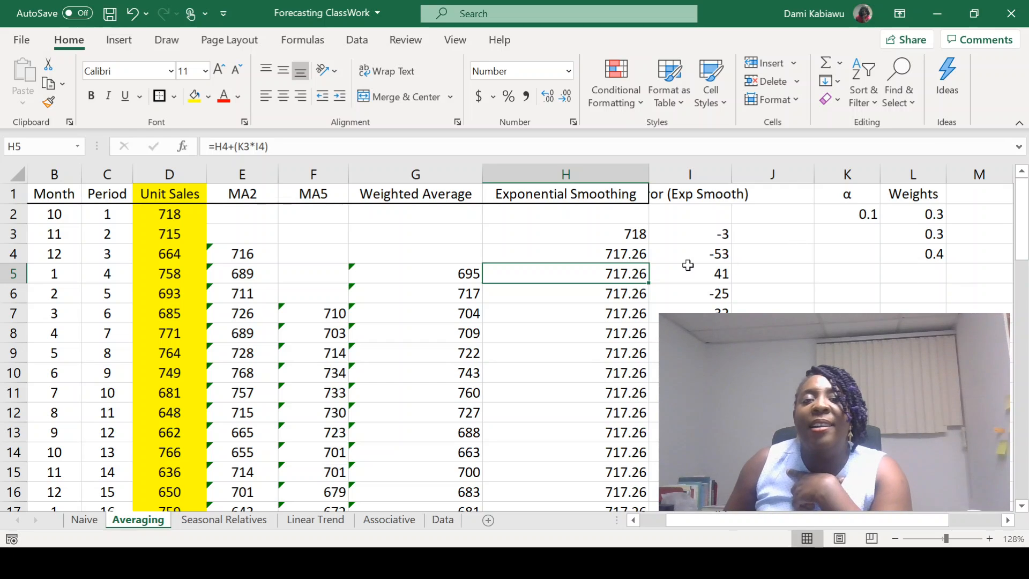
pyautogui.click(616, 257)
pyautogui.doubleClick(649, 264)
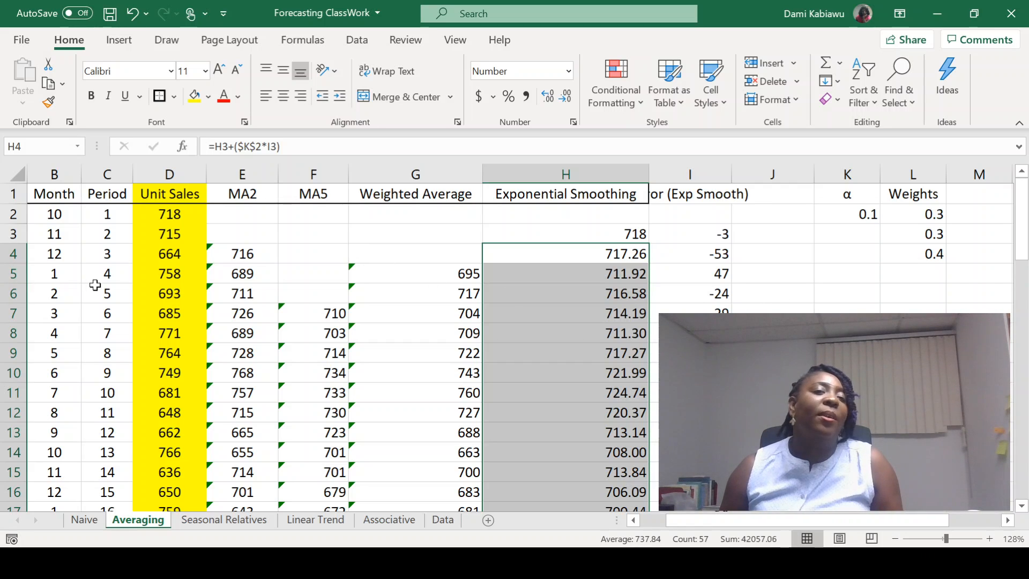
# Examine the filled formula in H16 to check its references to the previous forecast, the fixed α and the previous error.
pyautogui.scroll(-2, 639, 359)
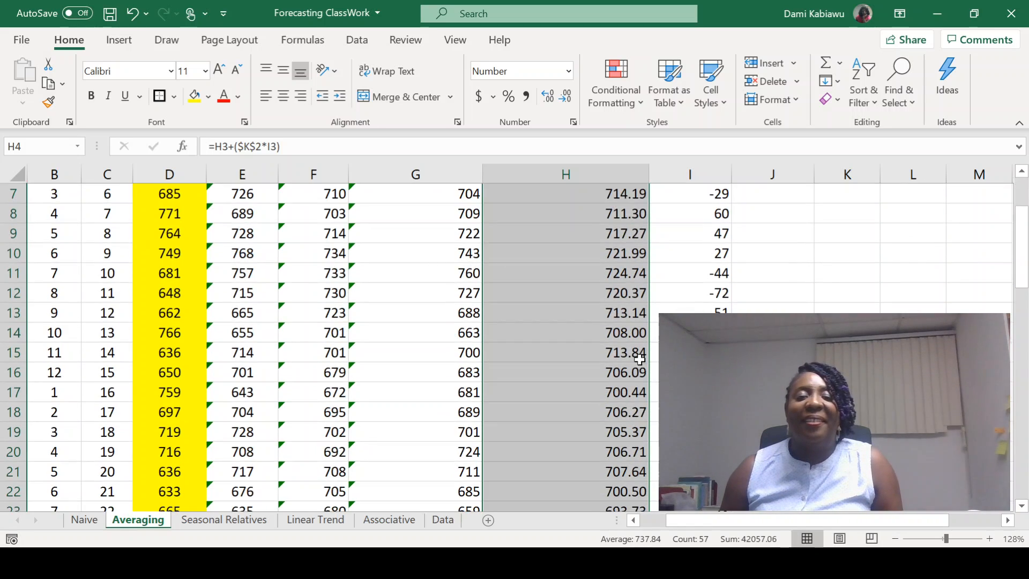
pyautogui.click(626, 373)
pyautogui.press('F2')
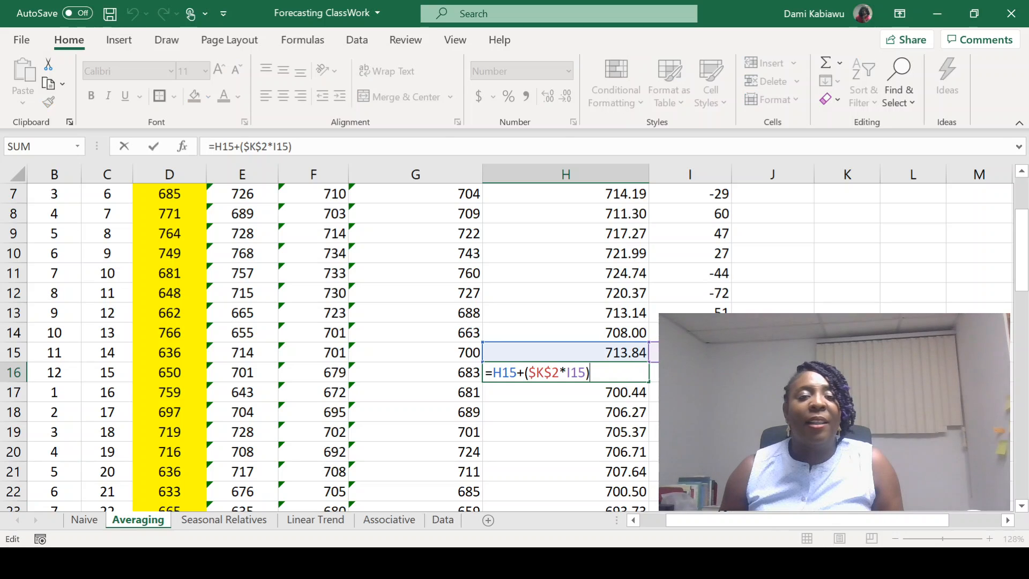
pyautogui.scroll(2, 566, 348)
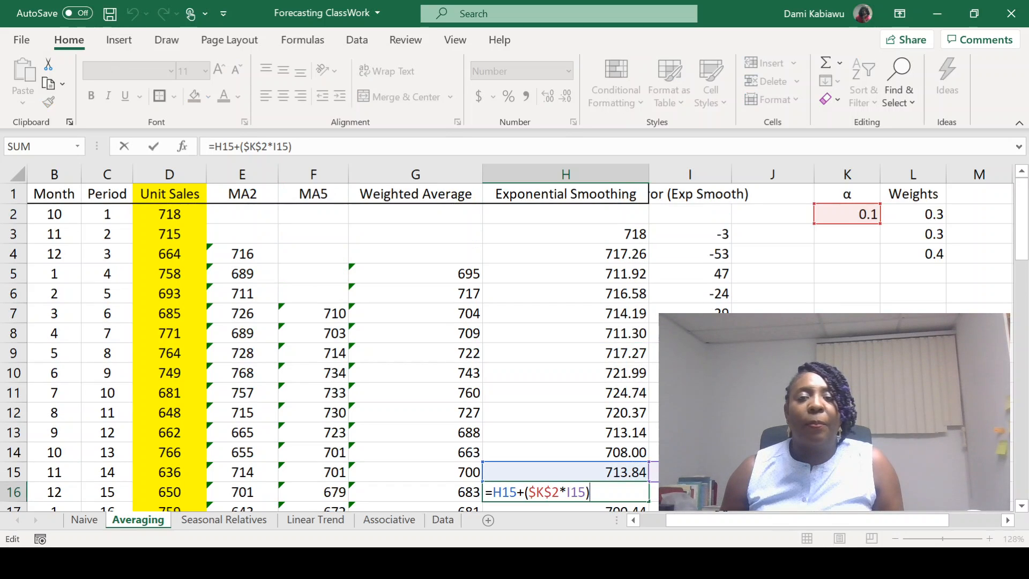
pyautogui.scroll(-3, 566, 349)
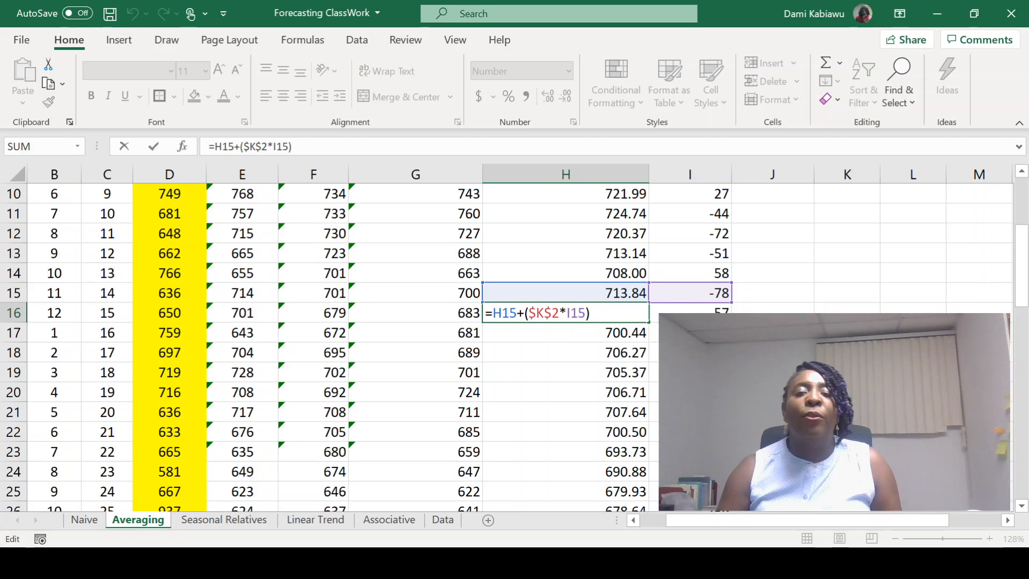
pyautogui.press('Return')
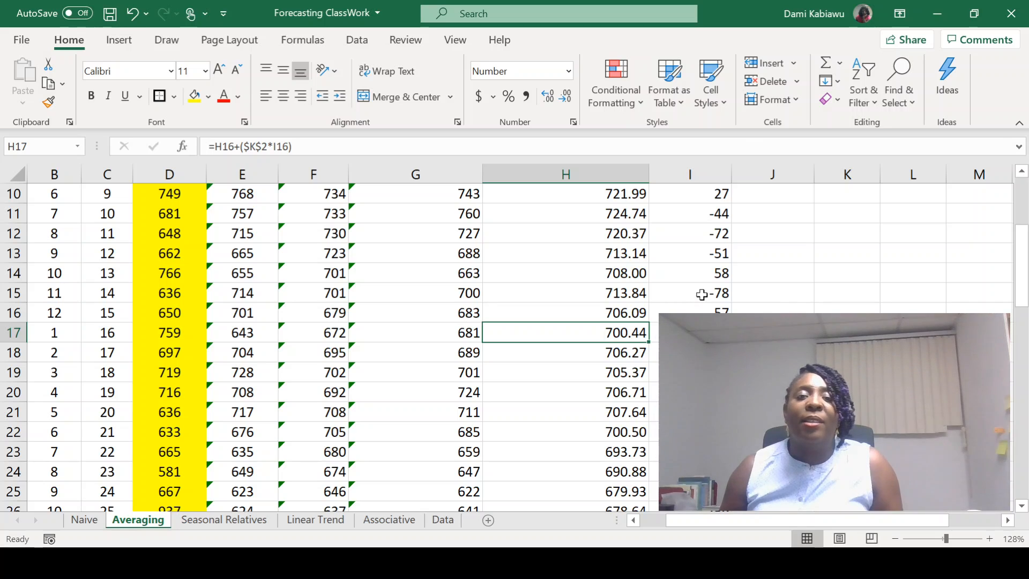
pyautogui.click(640, 317)
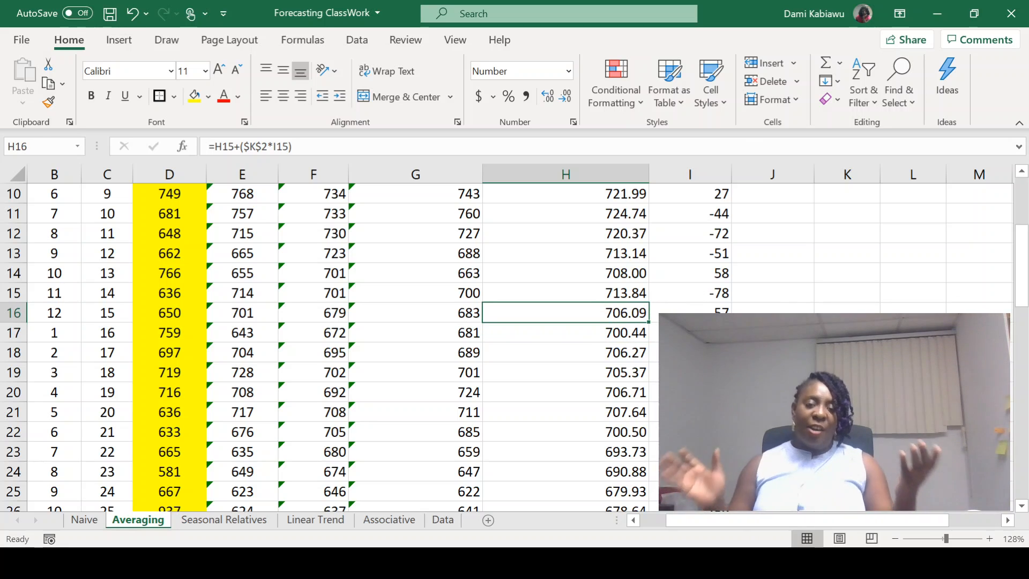
# Replace the error reference I3 in the H4 formula with the direct difference, giving =H3+($K$2*(D3-H3)).
pyautogui.scroll(3, 1016, 334)
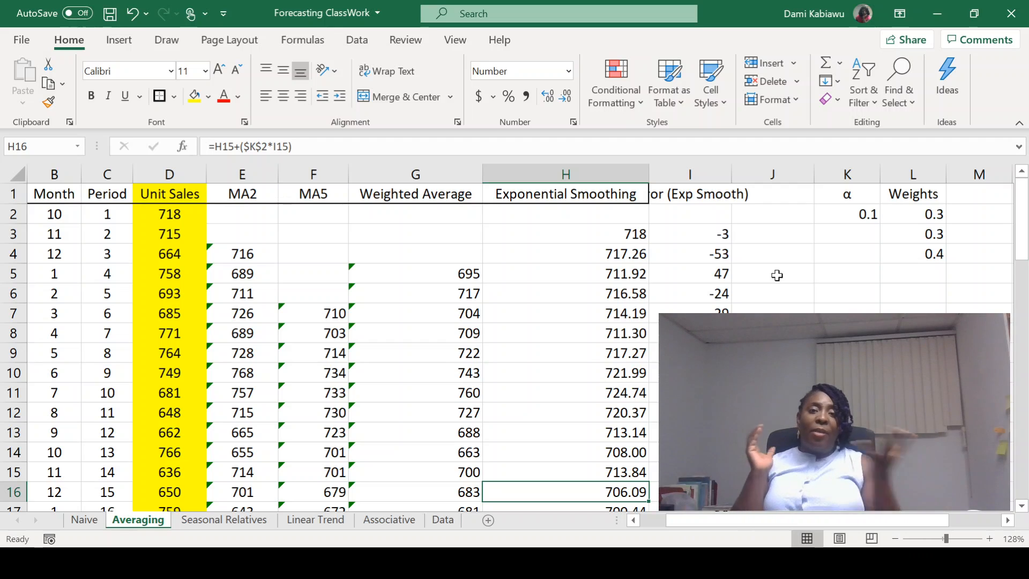
pyautogui.click(691, 236)
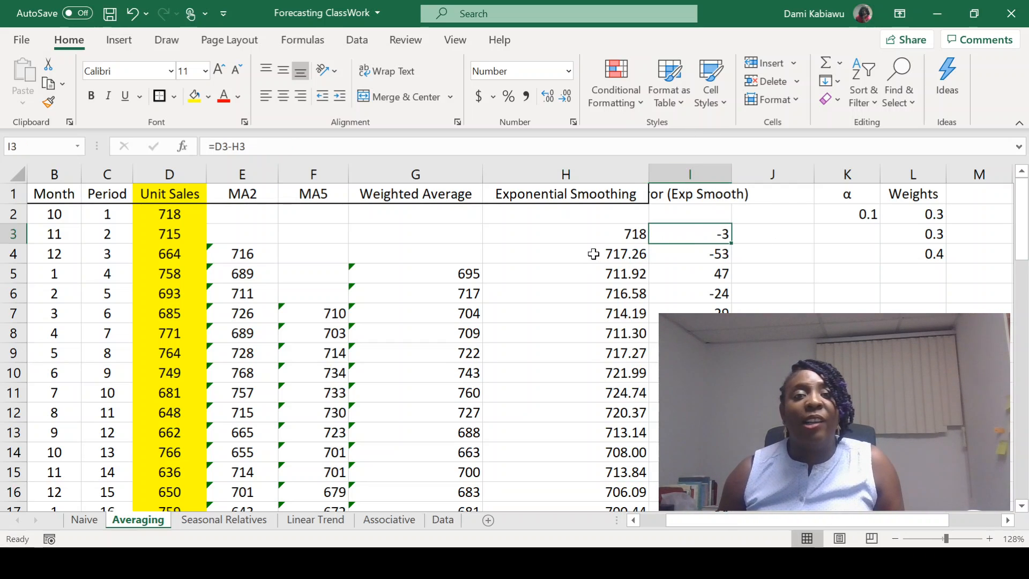
pyautogui.click(641, 253)
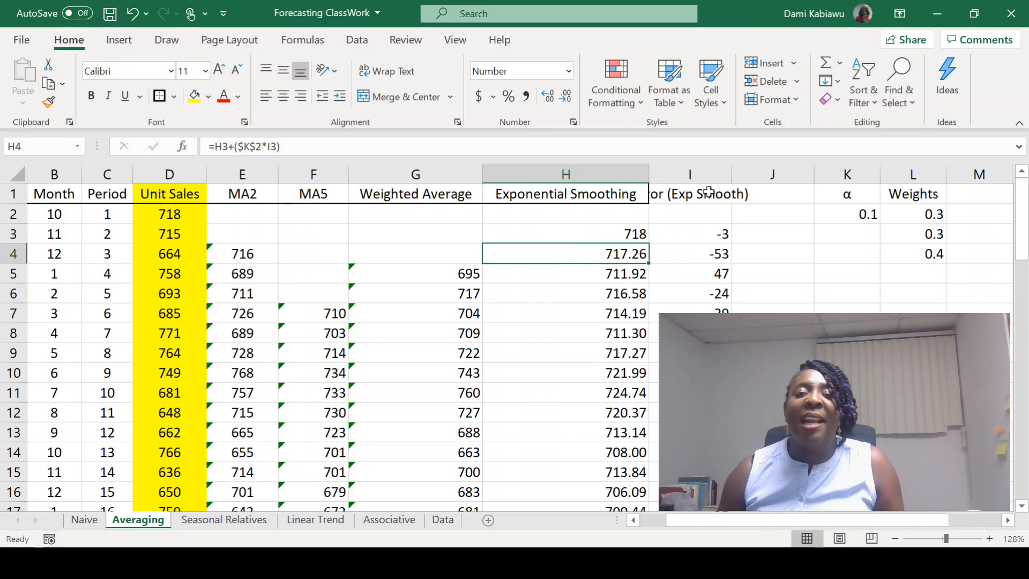
pyautogui.doubleClick(633, 255)
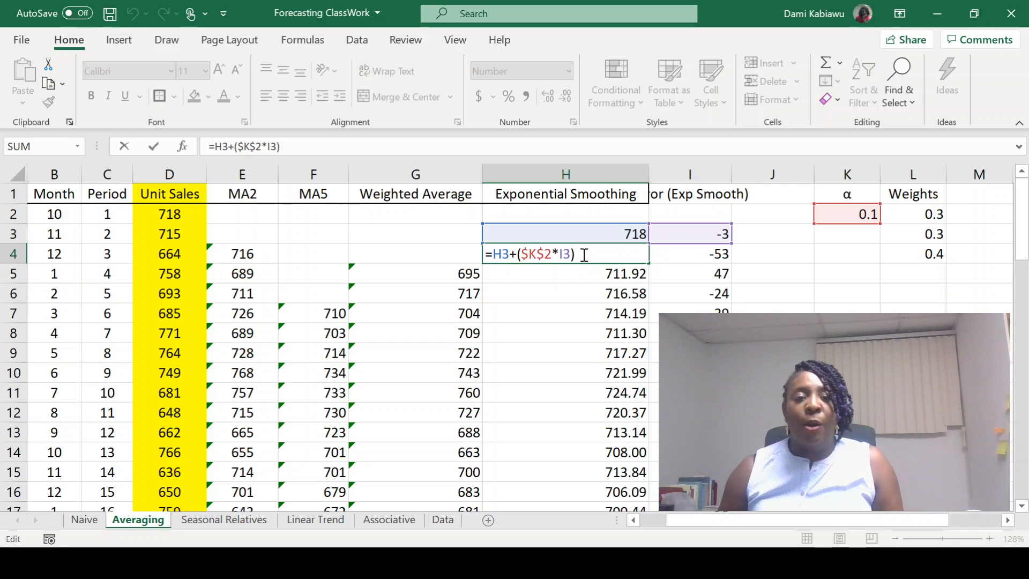
pyautogui.moveTo(571, 253); pyautogui.dragTo(567, 253)
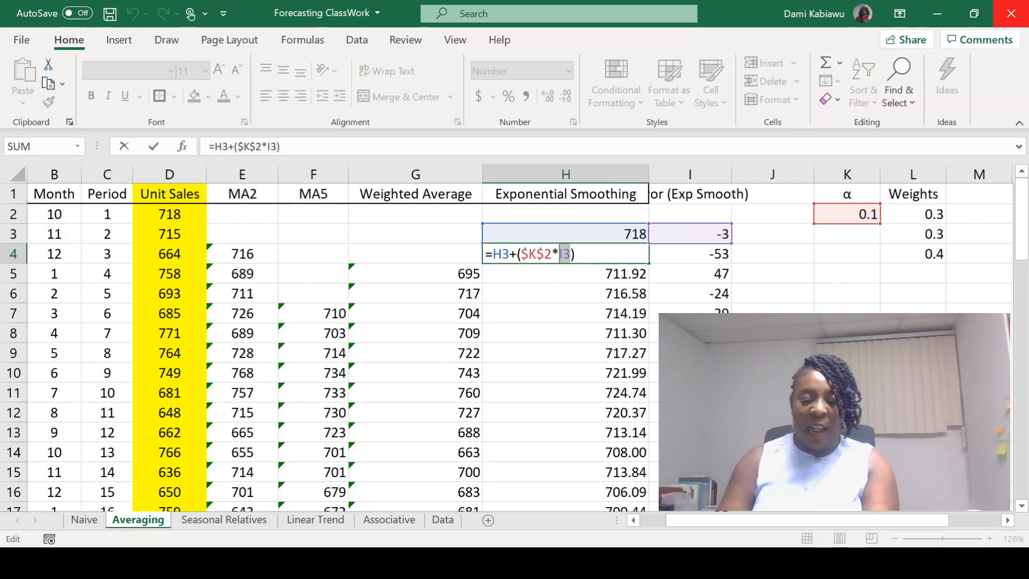
pyautogui.write('(')
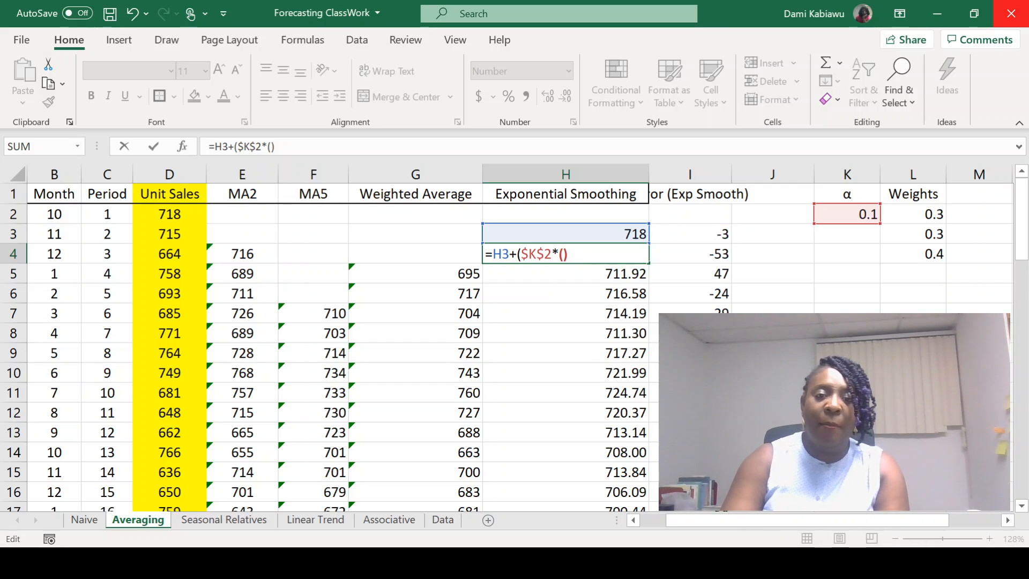
pyautogui.write(')')
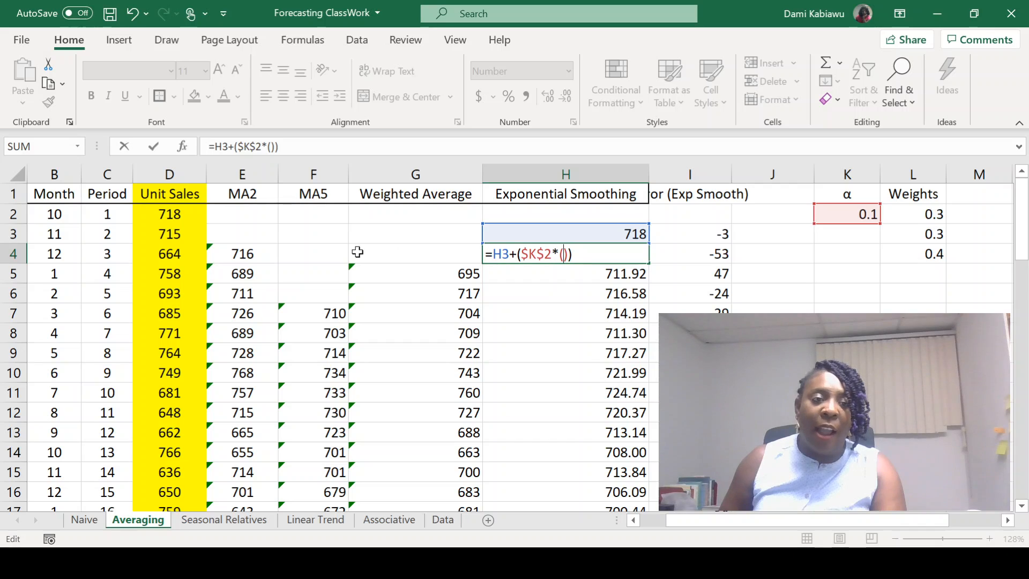
pyautogui.click(185, 232)
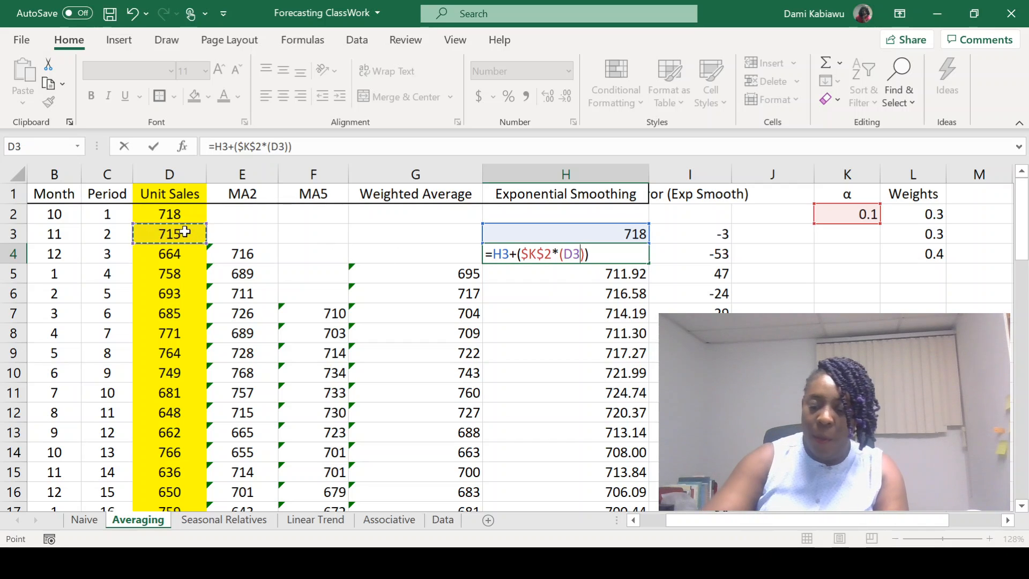
pyautogui.write('-')
pyautogui.click(555, 238)
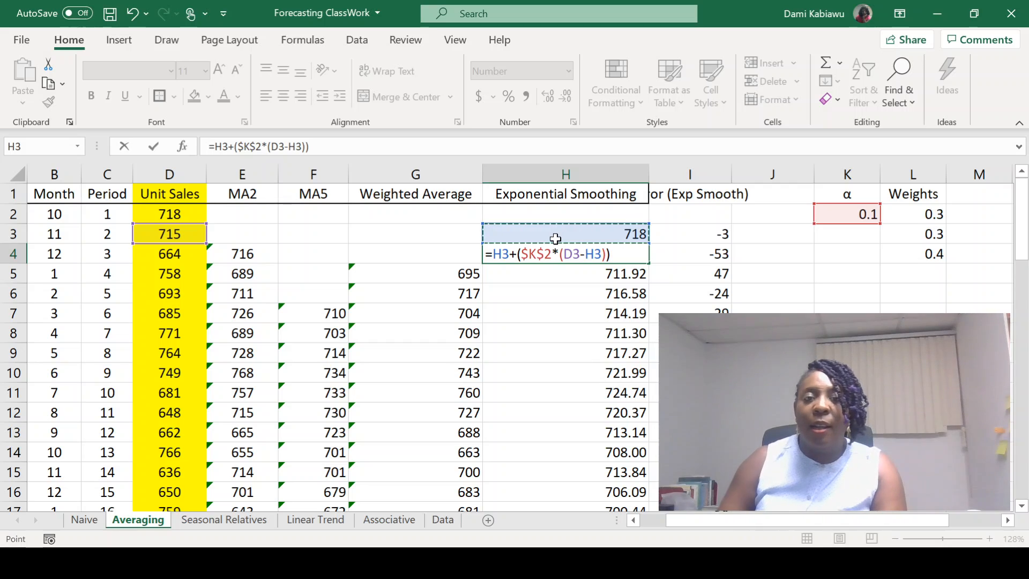
pyautogui.press('Return')
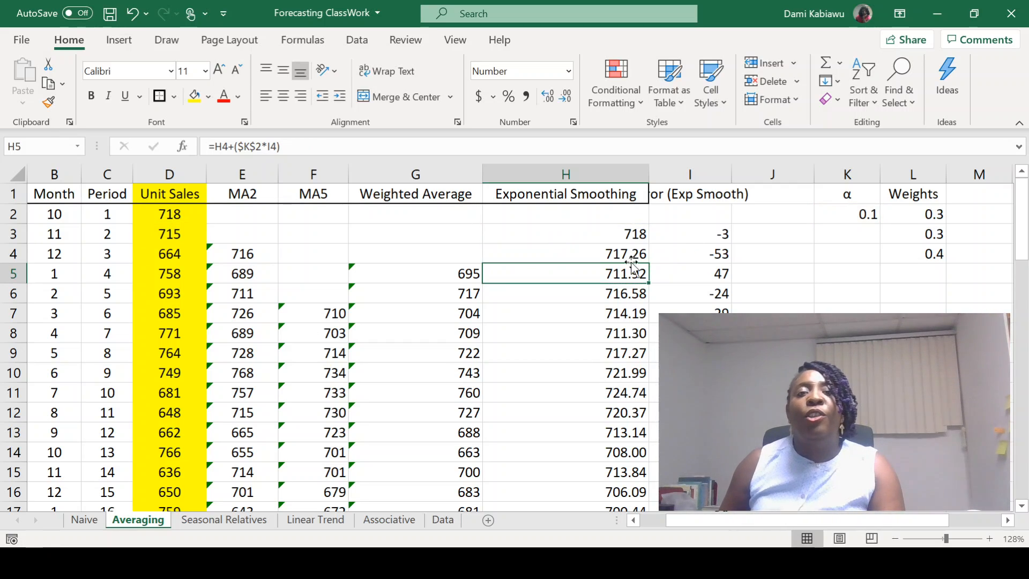
# Fill the revised H4 formula down the Exponential Smoothing column and check its references in H27.
pyautogui.click(623, 252)
pyautogui.doubleClick(626, 253)
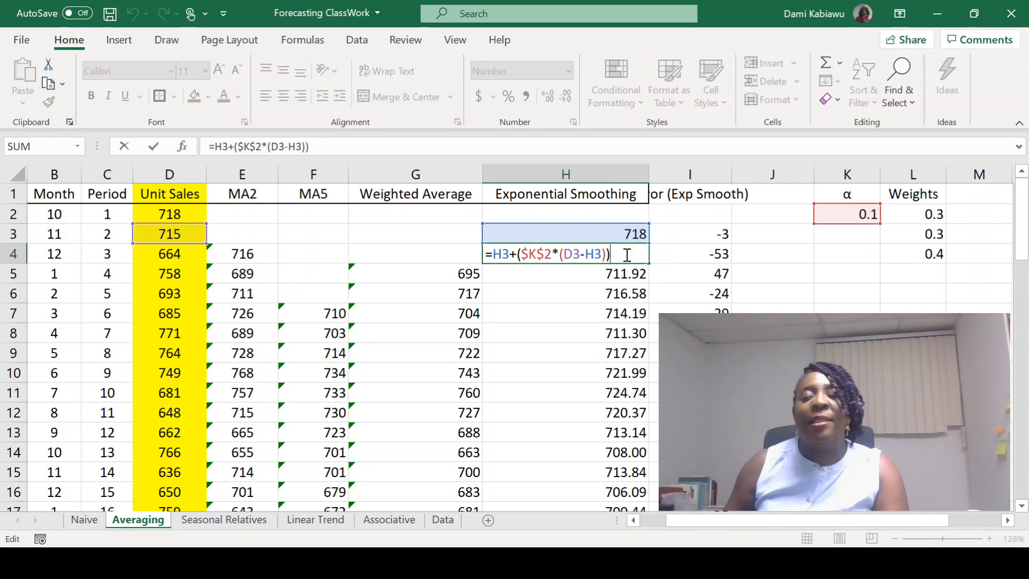
pyautogui.press('Return')
pyautogui.click(629, 257)
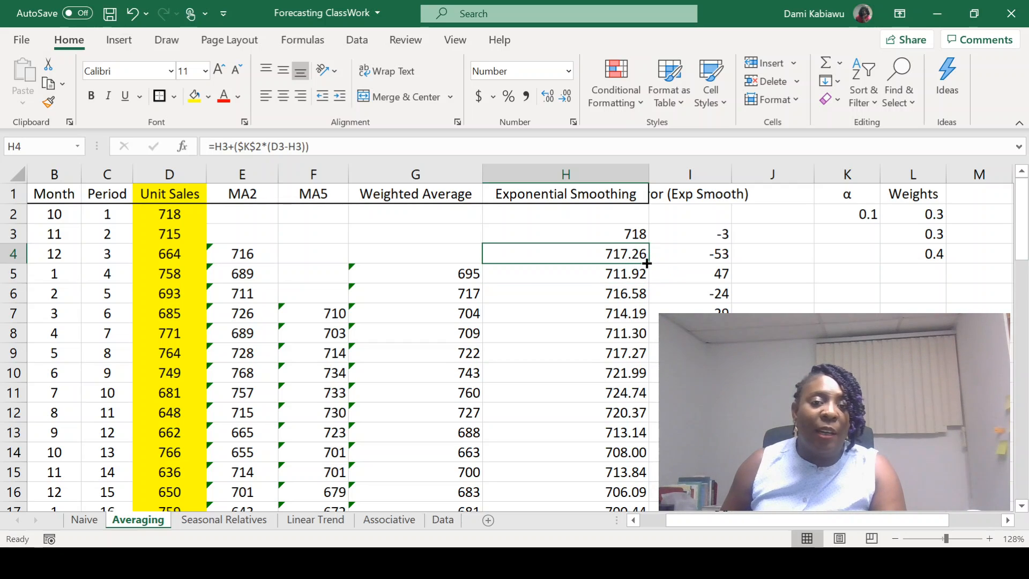
pyautogui.doubleClick(647, 263)
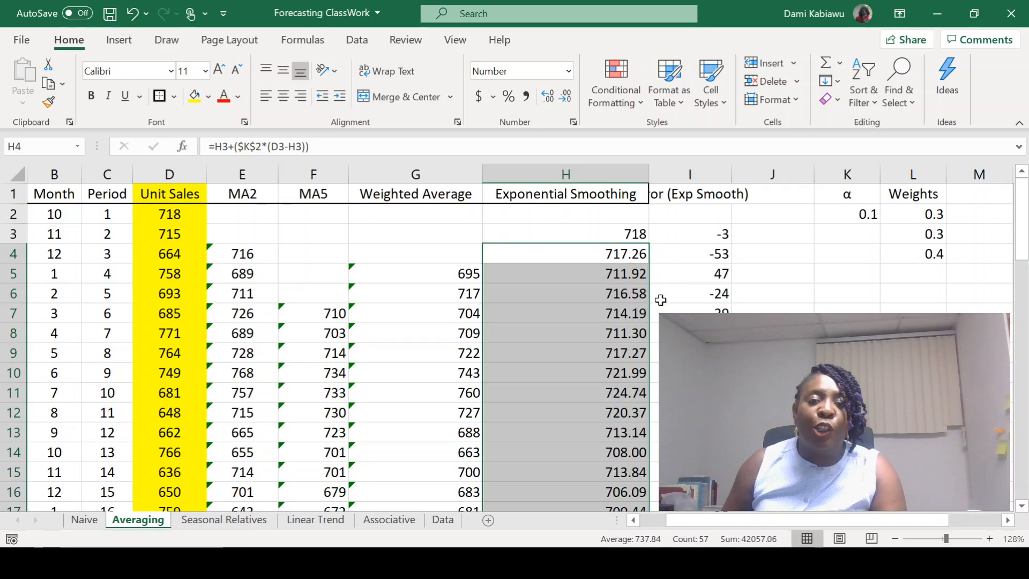
pyautogui.scroll(-5, 606, 423)
pyautogui.click(598, 413)
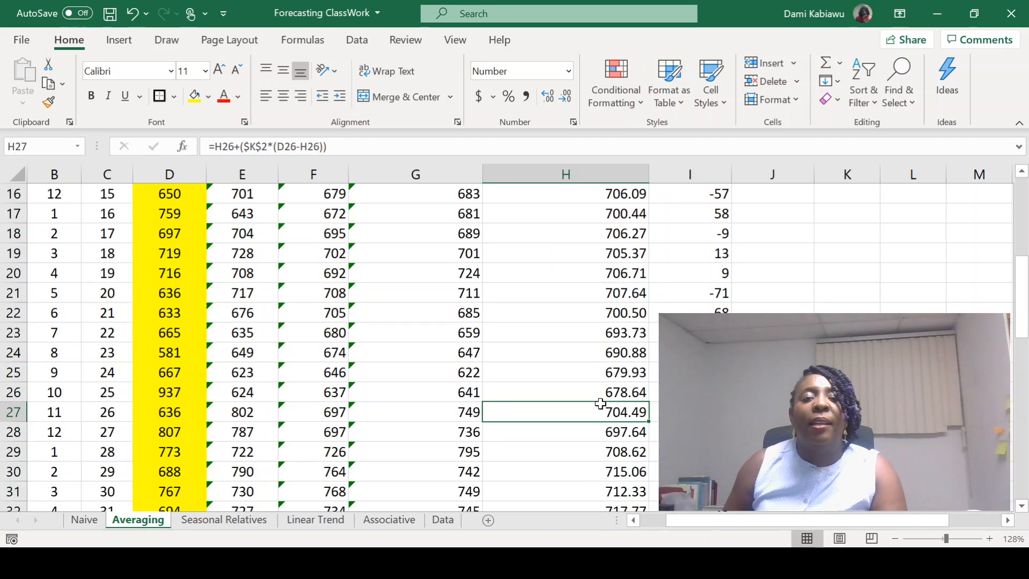
pyautogui.doubleClick(595, 416)
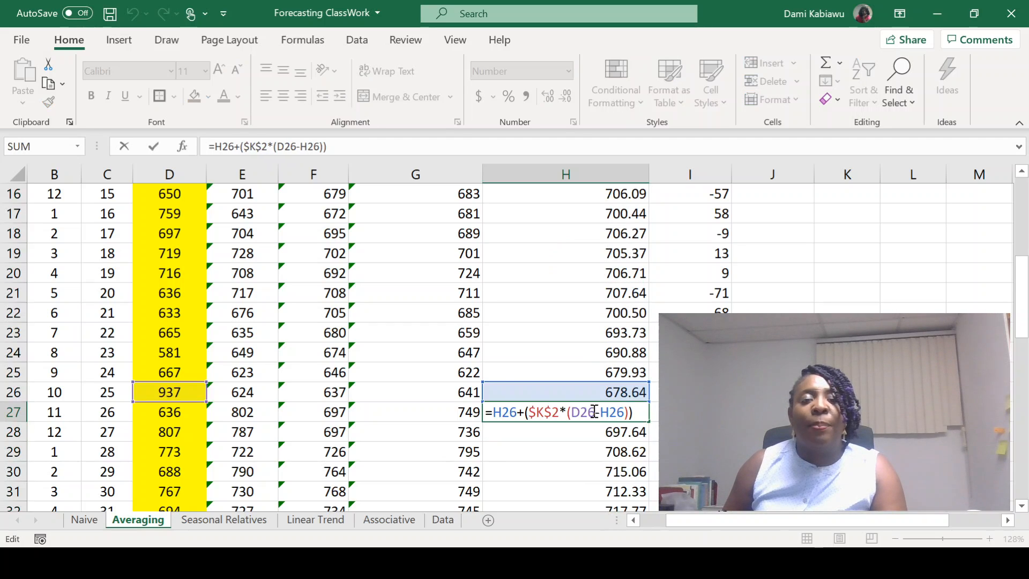
pyautogui.press('Return')
# Clear the entire Error (Exp Smooth) column I, including its heading.
pyautogui.scroll(4, 505, 390)
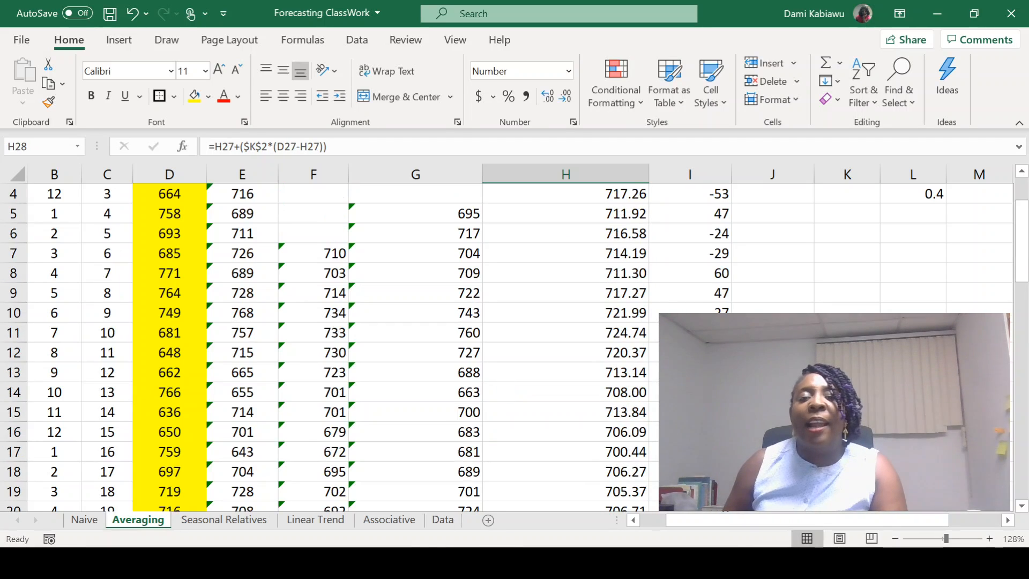
pyautogui.scroll(1, 505, 348)
pyautogui.click(686, 172)
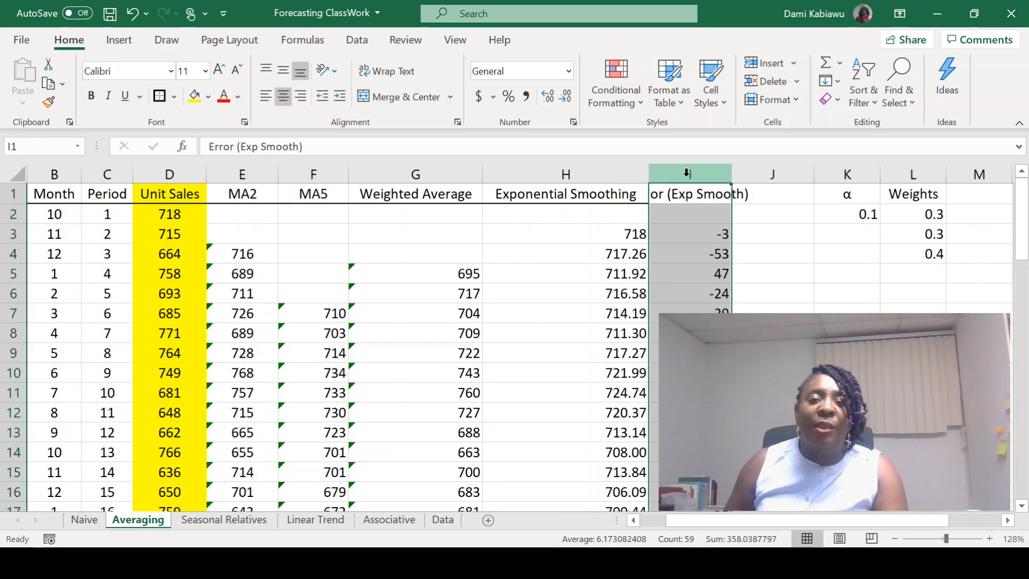
pyautogui.press('Delete')
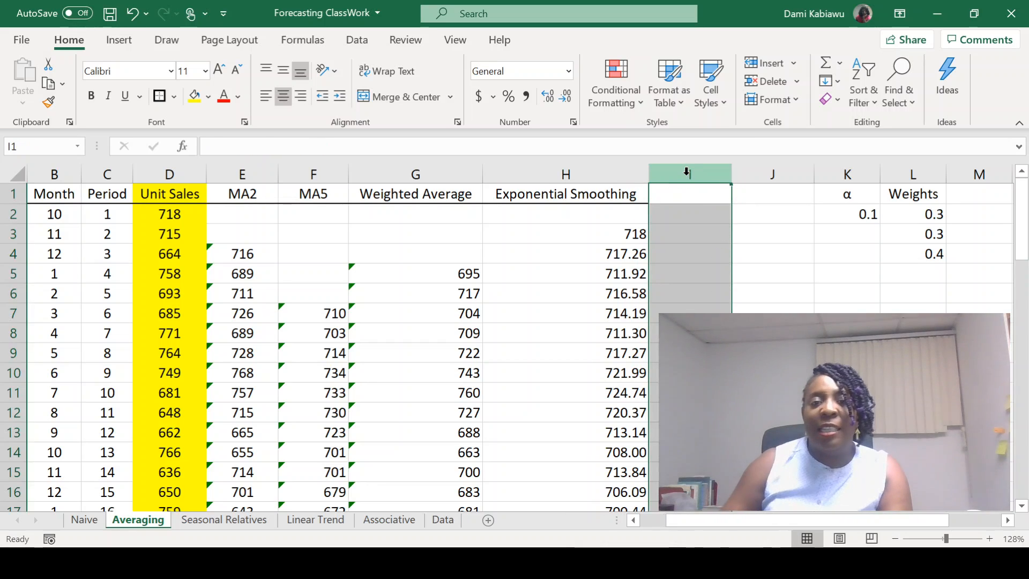
pyautogui.click(847, 333)
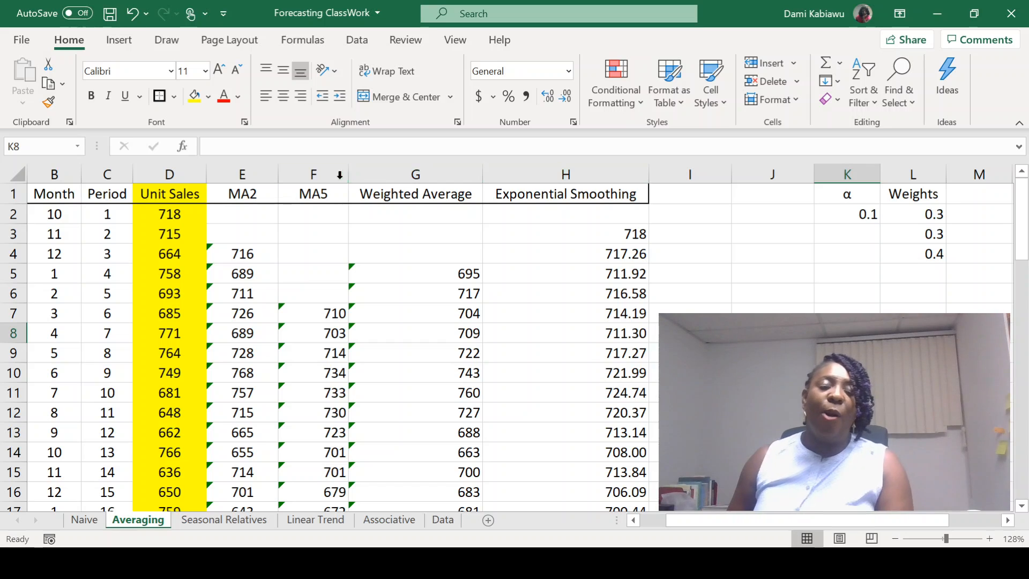
# Center the contents of the MA2, MA5, Weighted Average and Exponential Smoothing columns horizontally.
pyautogui.moveTo(246, 173); pyautogui.dragTo(550, 173)
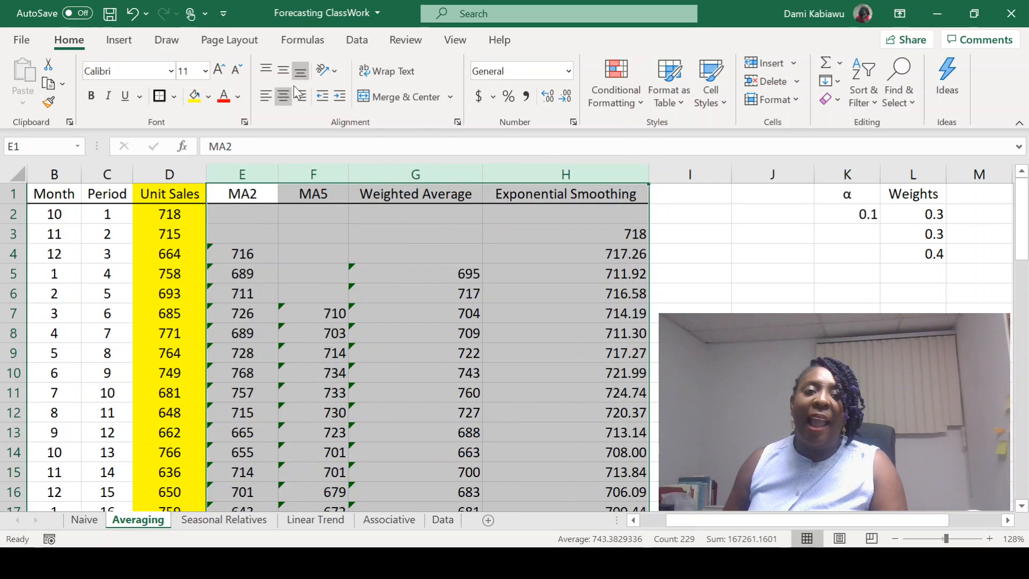
pyautogui.click(283, 97)
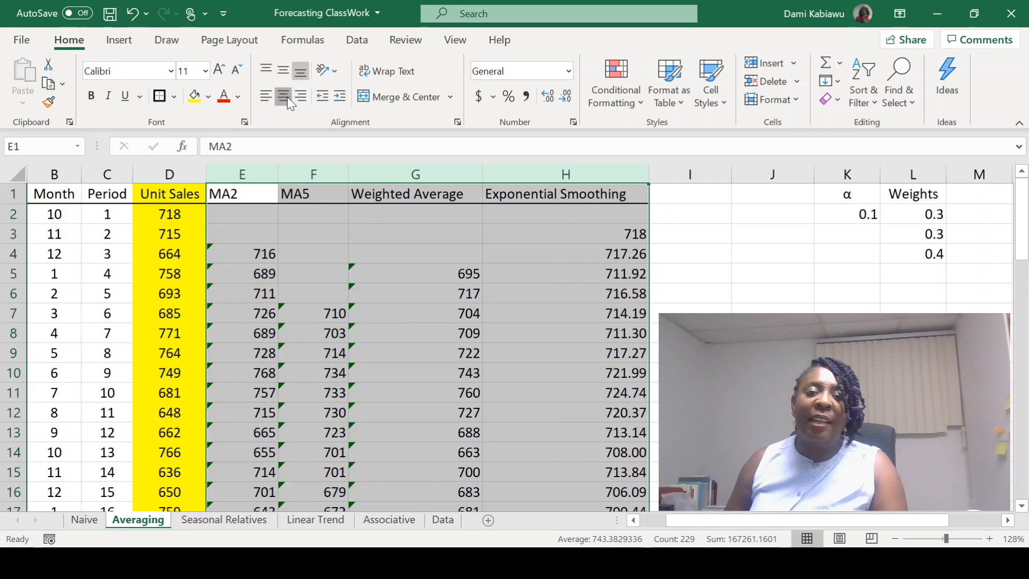
pyautogui.click(283, 97)
pyautogui.click(689, 353)
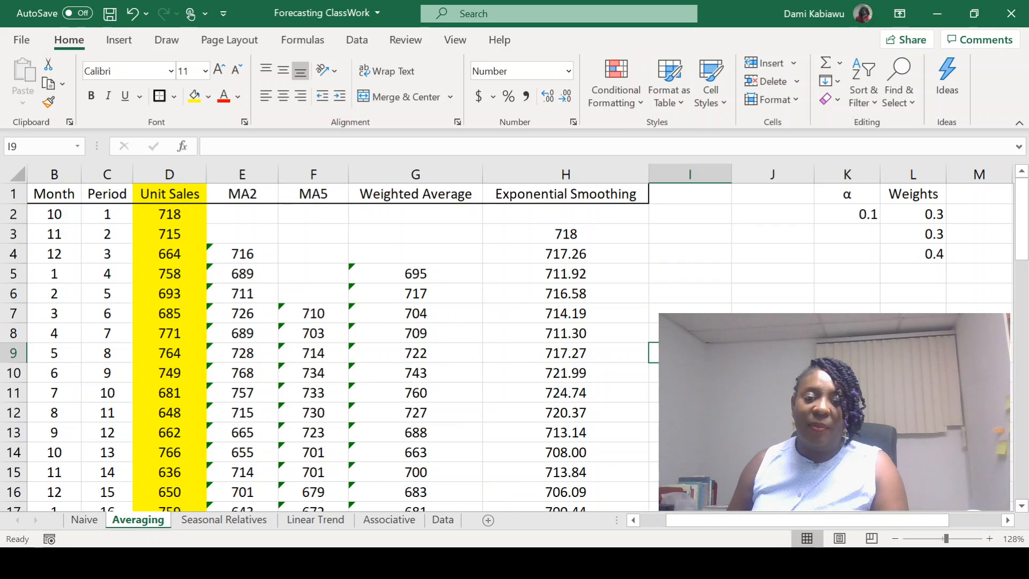
pyautogui.click(375, 563)
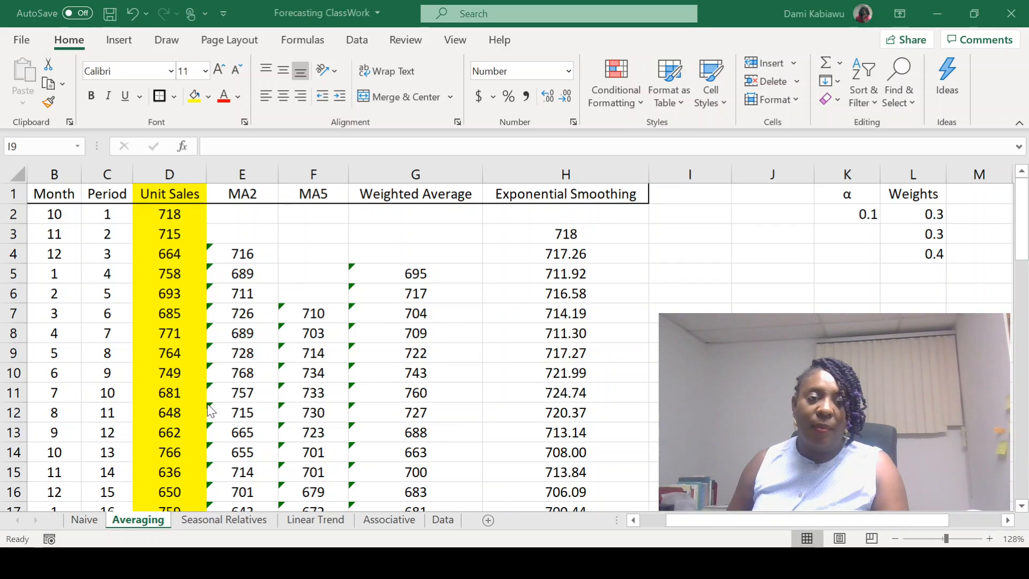